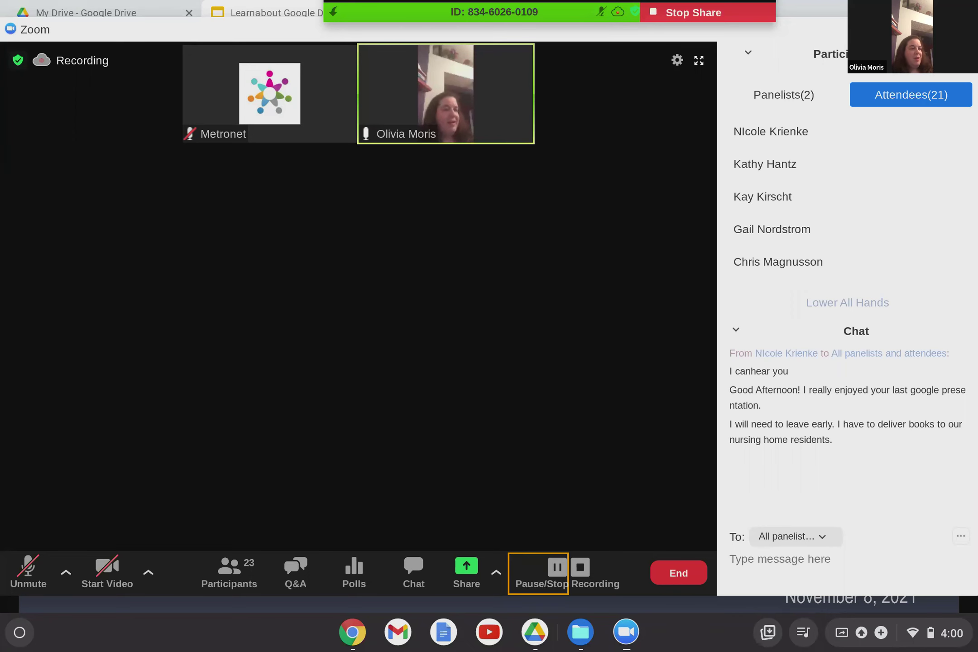
Minimize the Zoom meeting window with Alt+Minus to show the Learnabout: Google Drive title slide.
{"action": "key", "text": "alt+minus"}
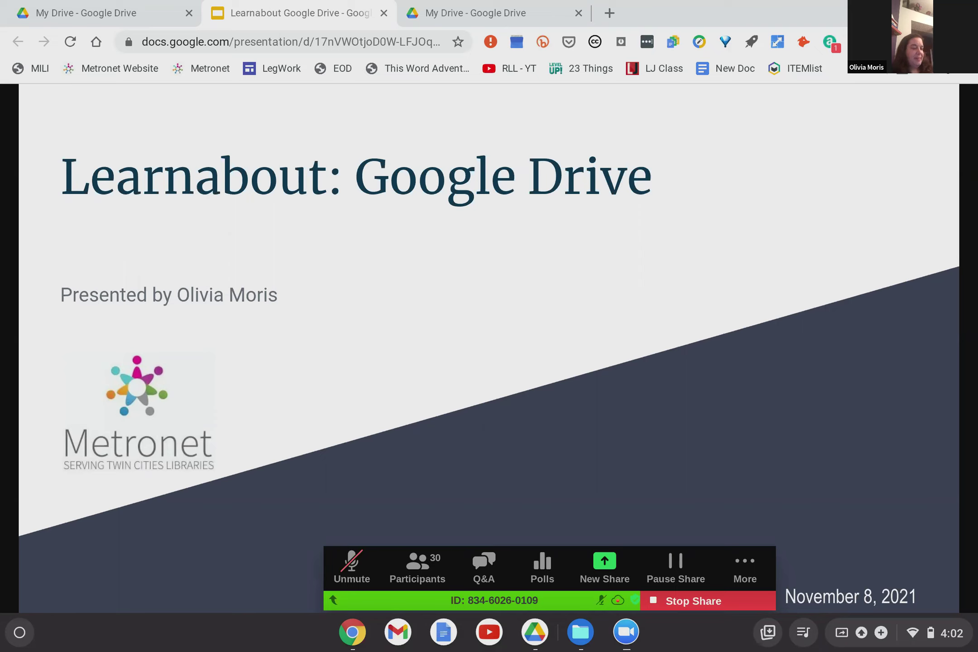
Advance the presentation from the title slide to the Introduction slide.
{"action": "left_click", "coordinate": [831, 302]}
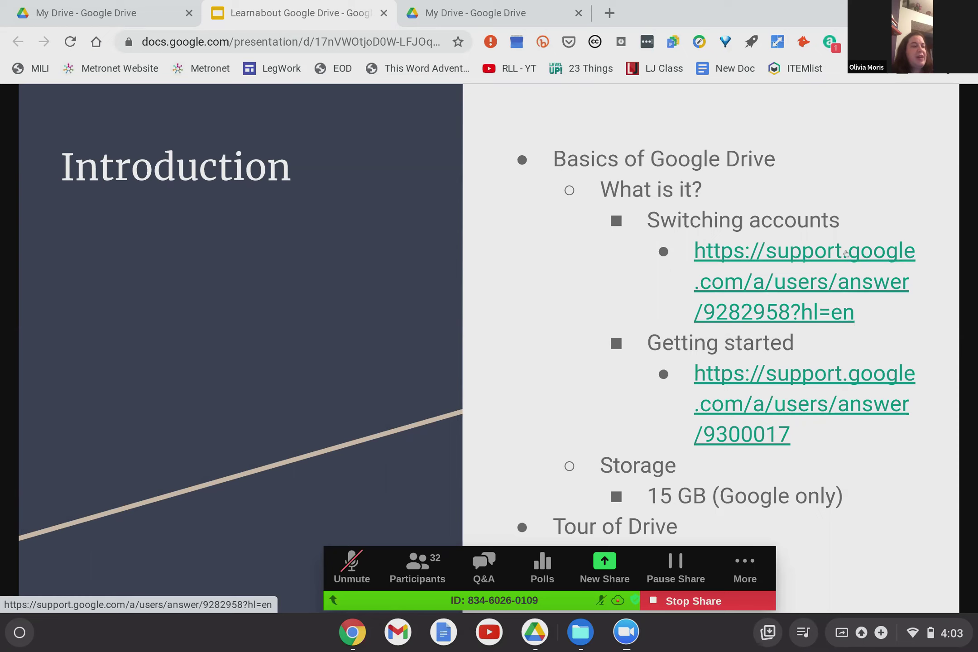
Open the slide's Switching accounts help link in a new tab.
{"action": "left_click", "coordinate": [845, 251]}
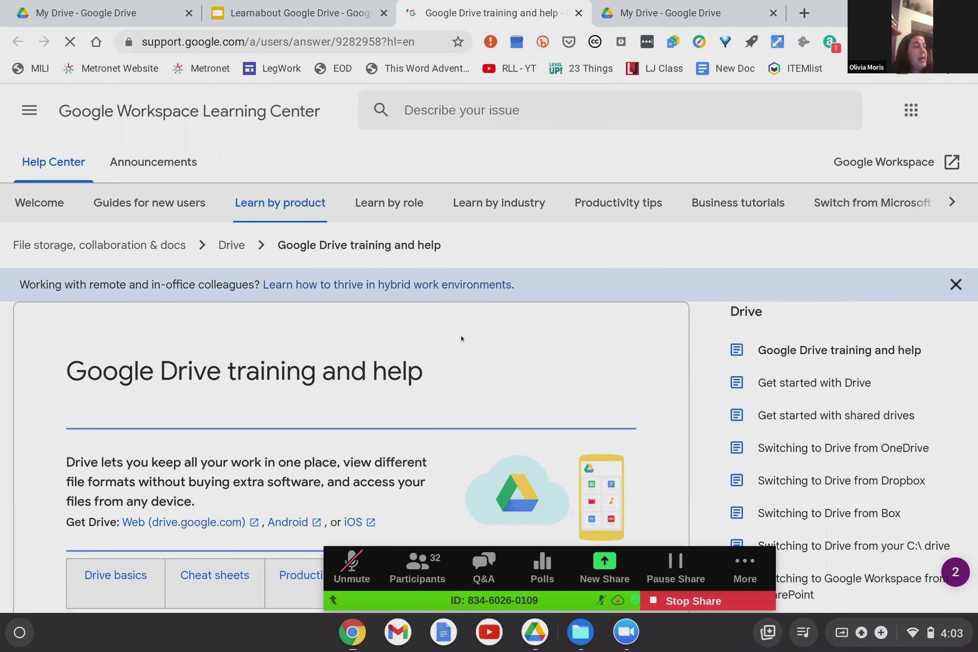
Skim the Google Drive training and help article, then return to the Learnabout Google Drive slides.
{"action": "scroll", "coordinate": [461, 339], "scroll_direction": "down", "scroll_amount": 5}
{"action": "scroll", "coordinate": [461, 338], "scroll_direction": "up", "scroll_amount": 4}
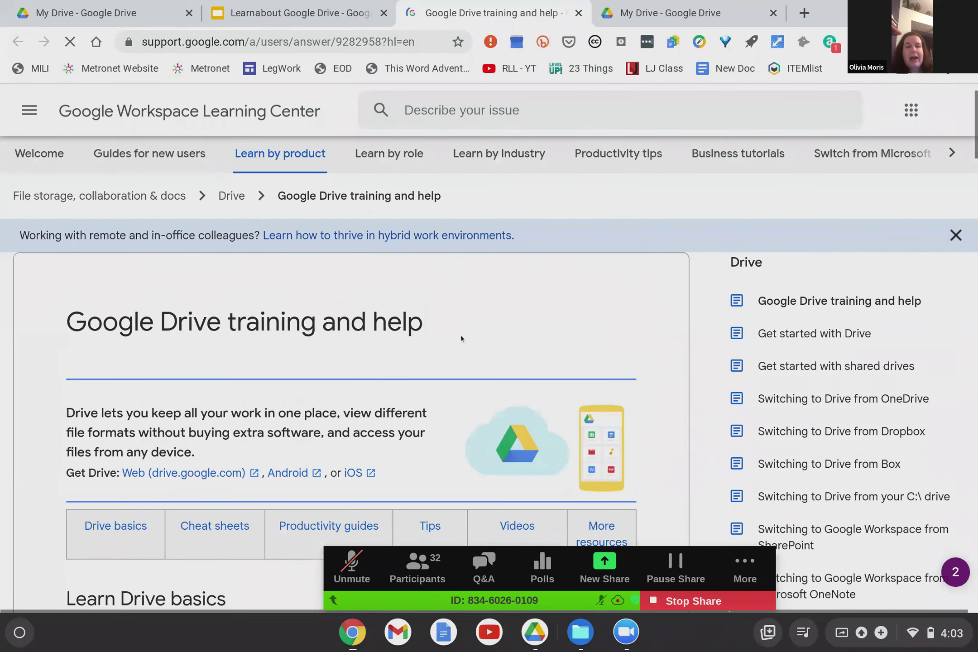
{"action": "scroll", "coordinate": [211, 239], "scroll_direction": "down", "scroll_amount": 10}
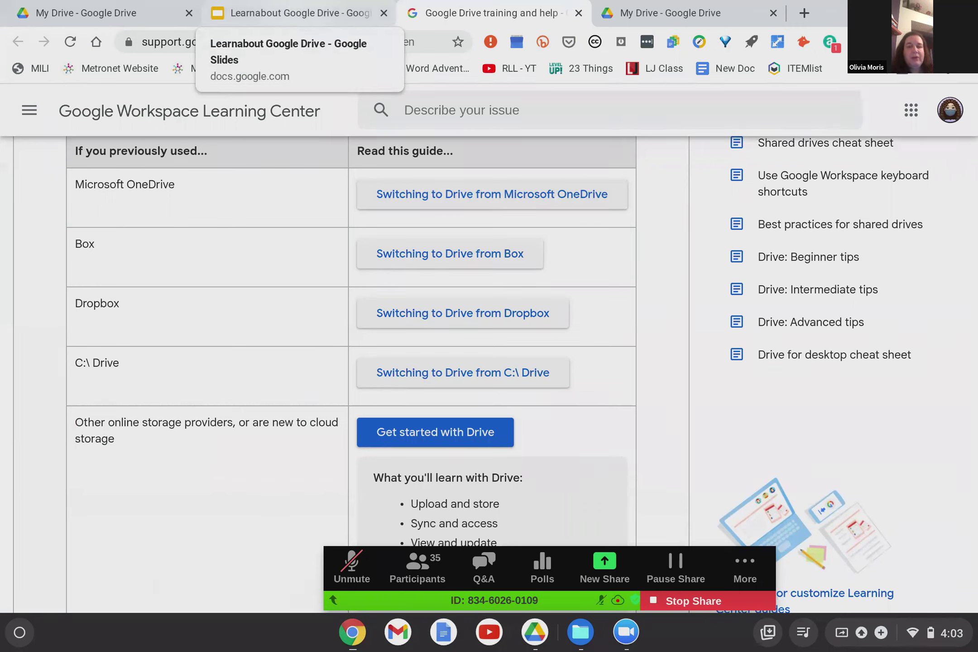
{"action": "left_click", "coordinate": [295, 12]}
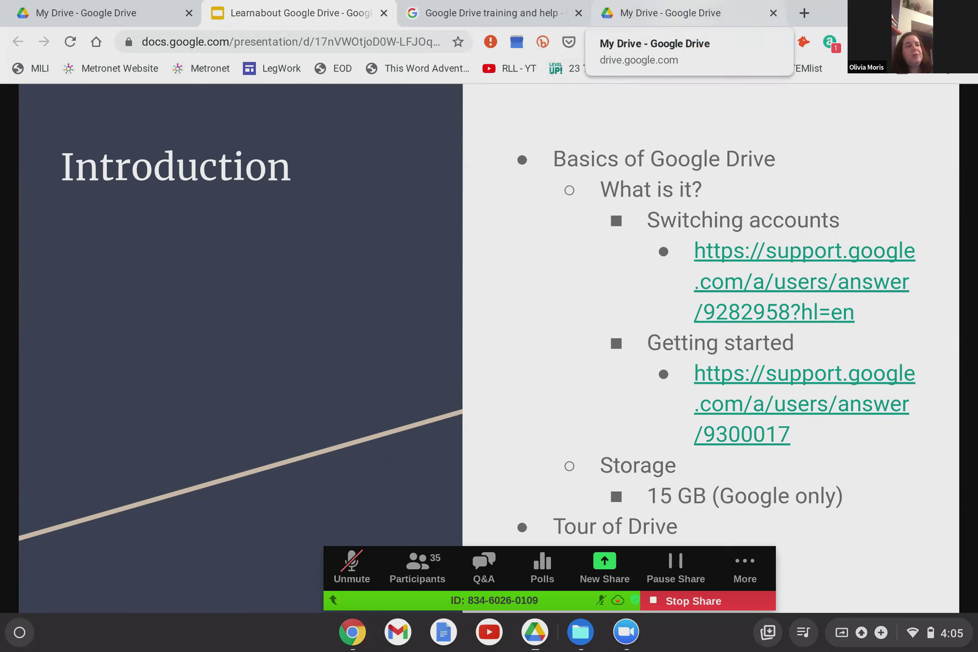
Switch from the Introduction slide to the already open My Drive tab.
{"action": "left_click", "coordinate": [684, 12]}
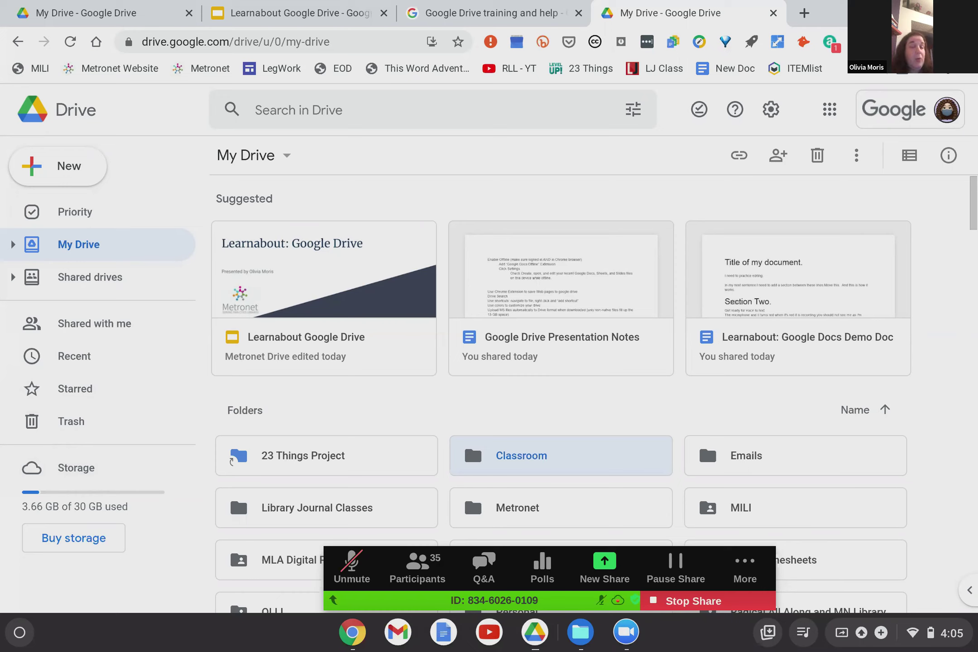
List Drive files by storage used, browse the list, and close the training-and-help tab.
{"action": "left_click", "coordinate": [71, 468]}
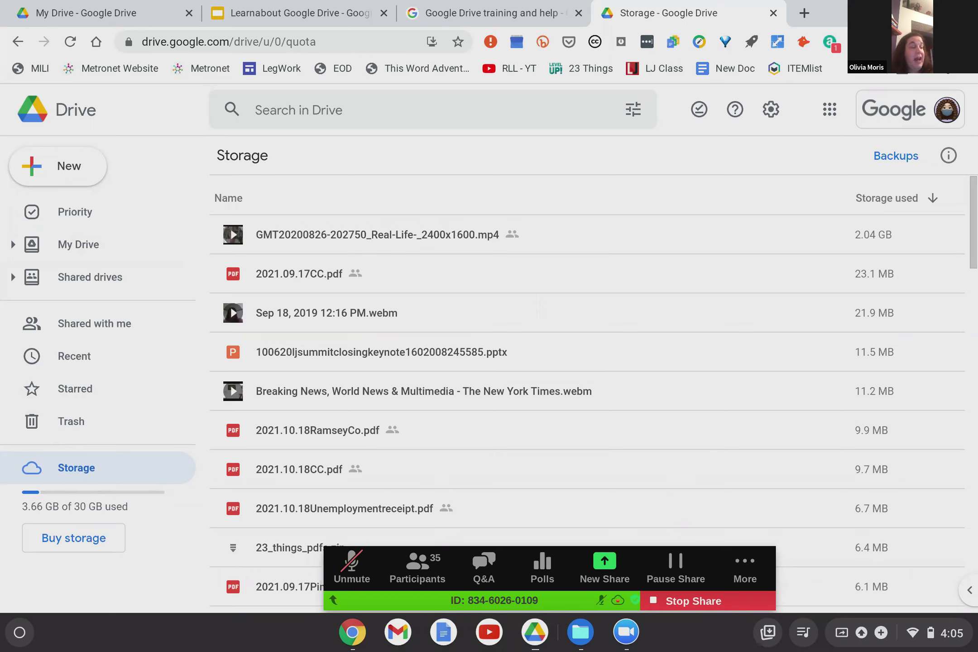
{"action": "scroll", "coordinate": [547, 314], "scroll_direction": "down", "scroll_amount": 18}
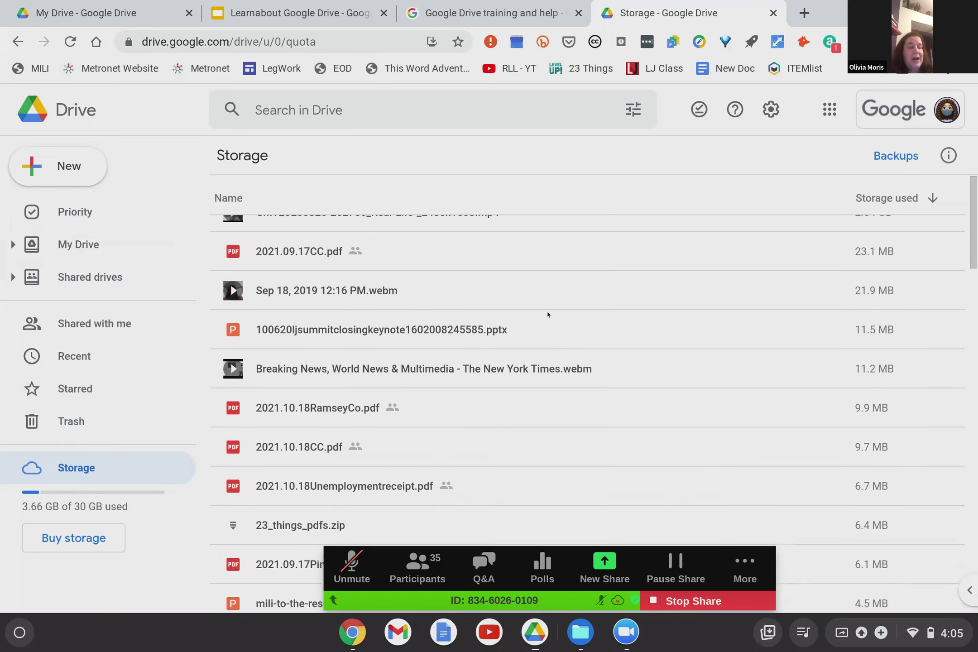
{"action": "scroll", "coordinate": [587, 407], "scroll_direction": "down", "scroll_amount": 2}
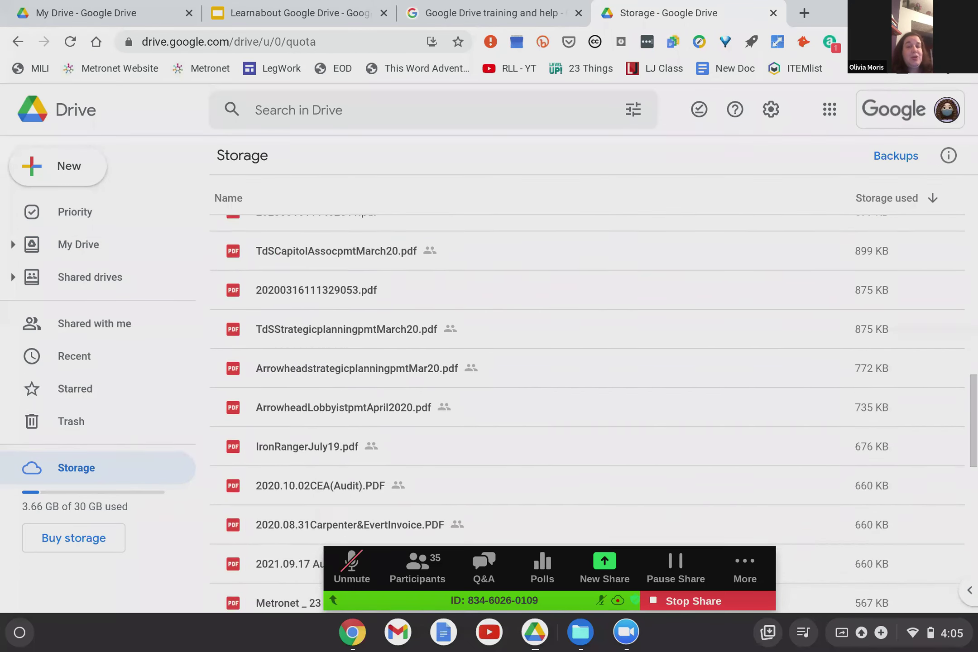
{"action": "scroll", "coordinate": [587, 407], "scroll_direction": "up", "scroll_amount": 20}
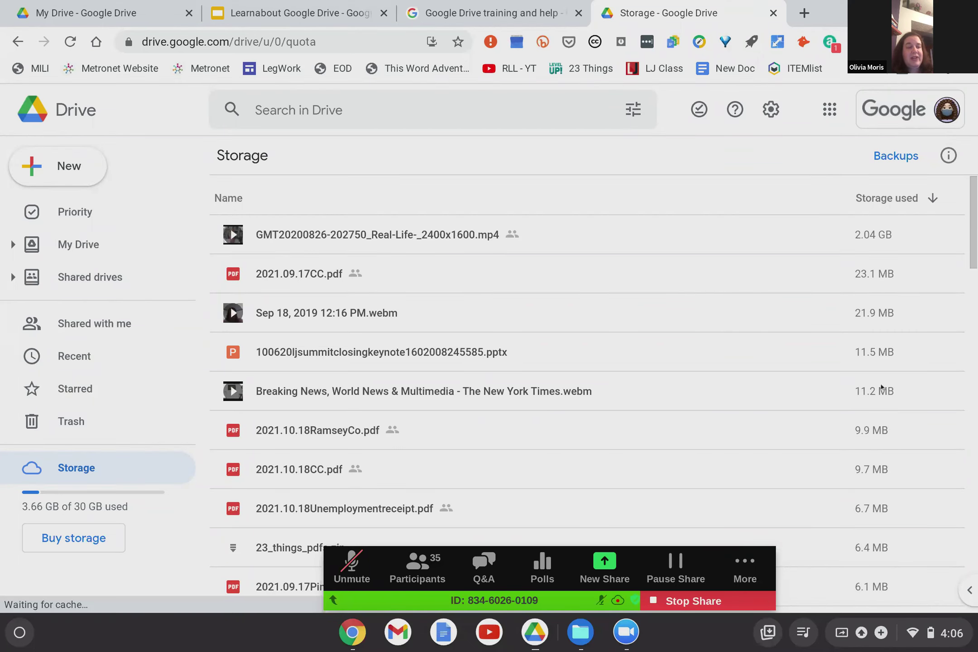
{"action": "scroll", "coordinate": [881, 455], "scroll_direction": "down", "scroll_amount": 1}
{"action": "scroll", "coordinate": [493, 247], "scroll_direction": "down", "scroll_amount": 10}
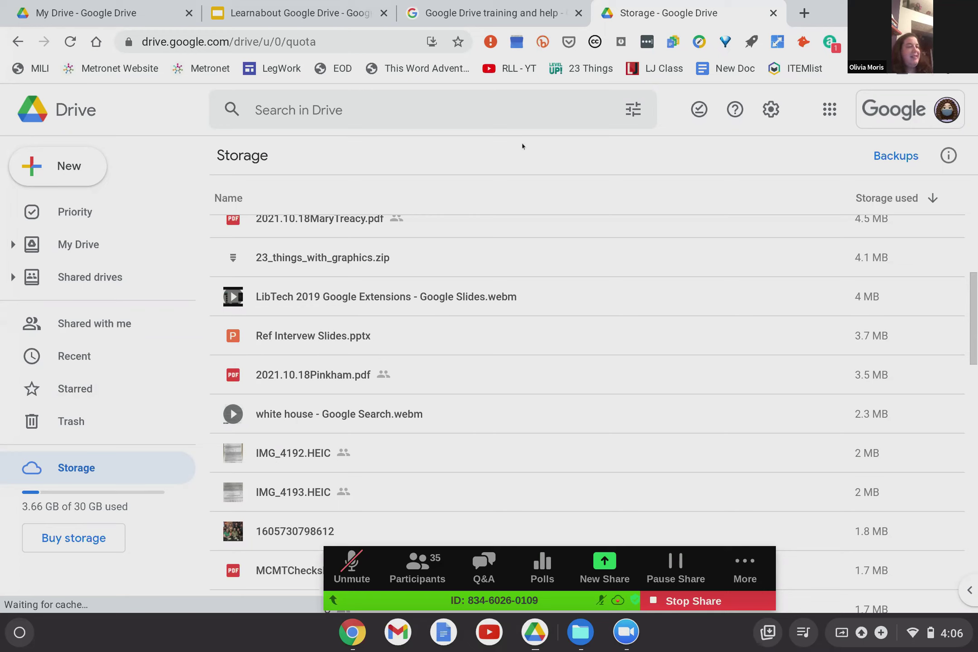
{"action": "left_click", "coordinate": [577, 10]}
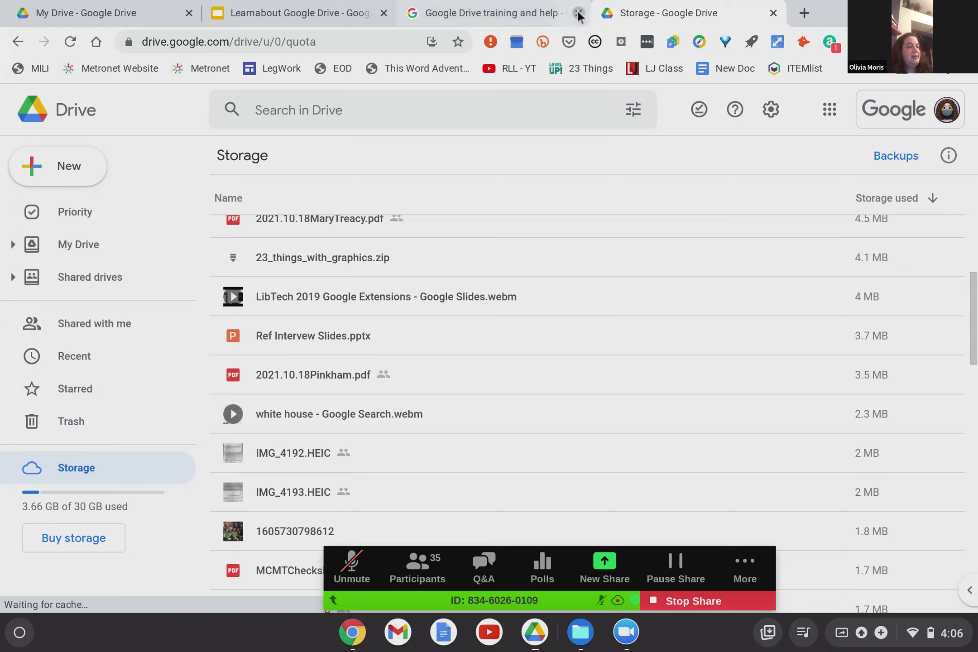
{"action": "left_click", "coordinate": [300, 9]}
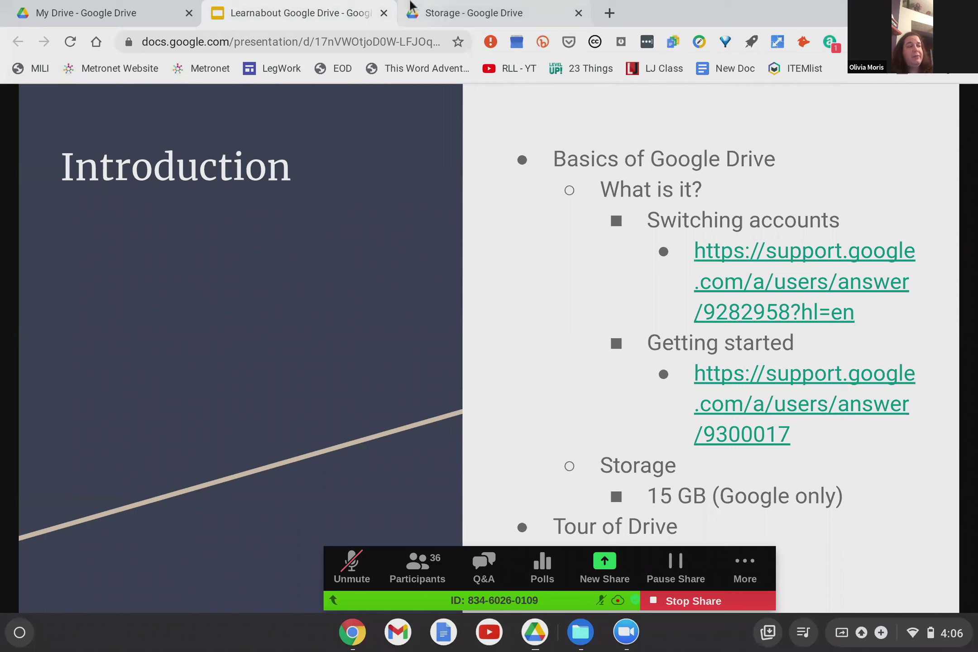
{"action": "left_click", "coordinate": [455, 15]}
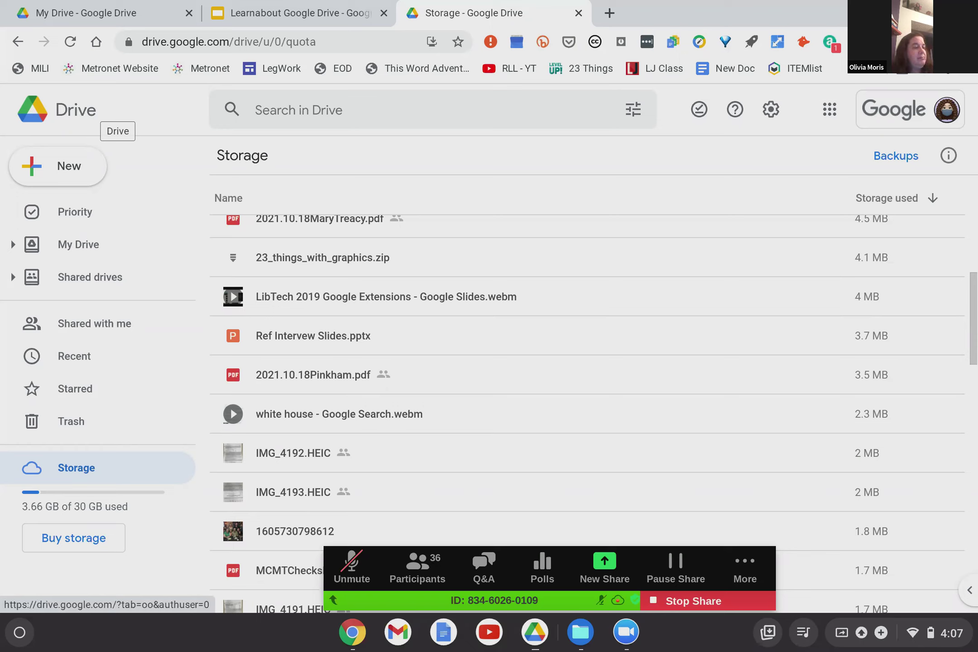
Return from the Storage page to My Drive via the Drive logo.
{"action": "left_click", "coordinate": [58, 108]}
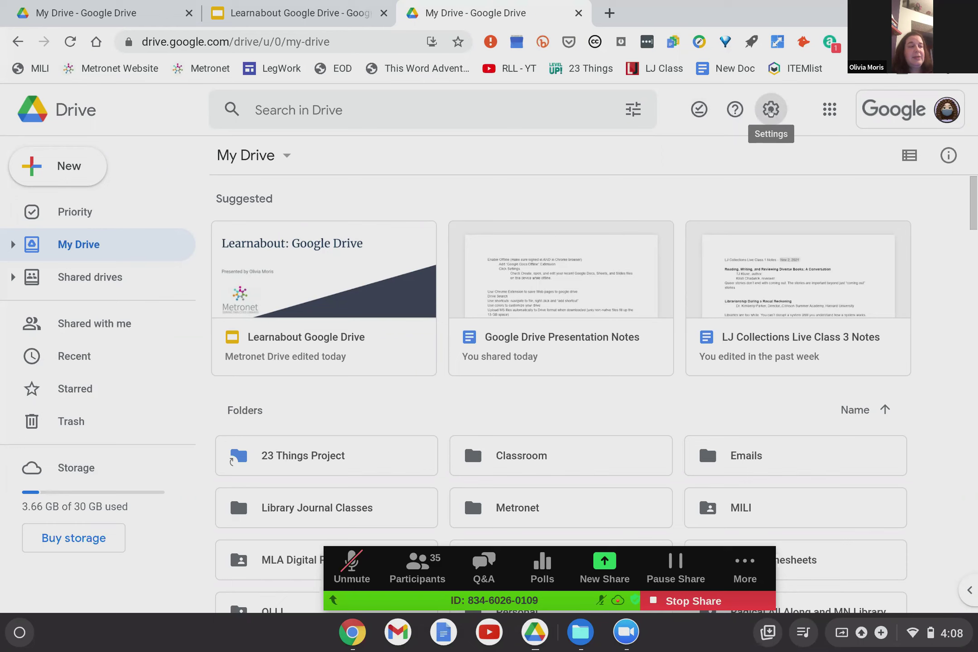
{"action": "left_click", "coordinate": [830, 110]}
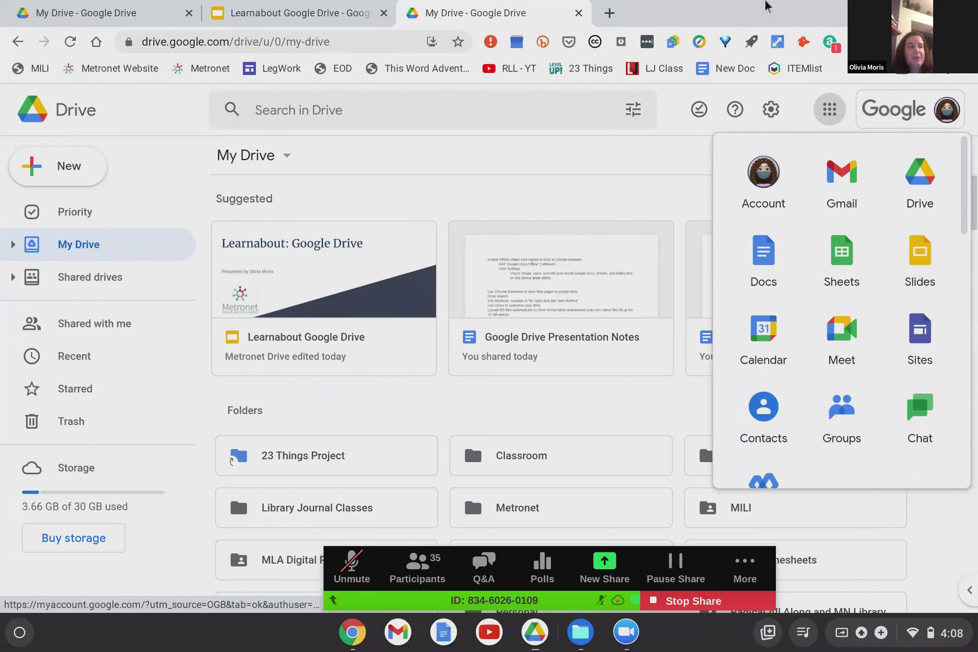
{"action": "left_click", "coordinate": [904, 108]}
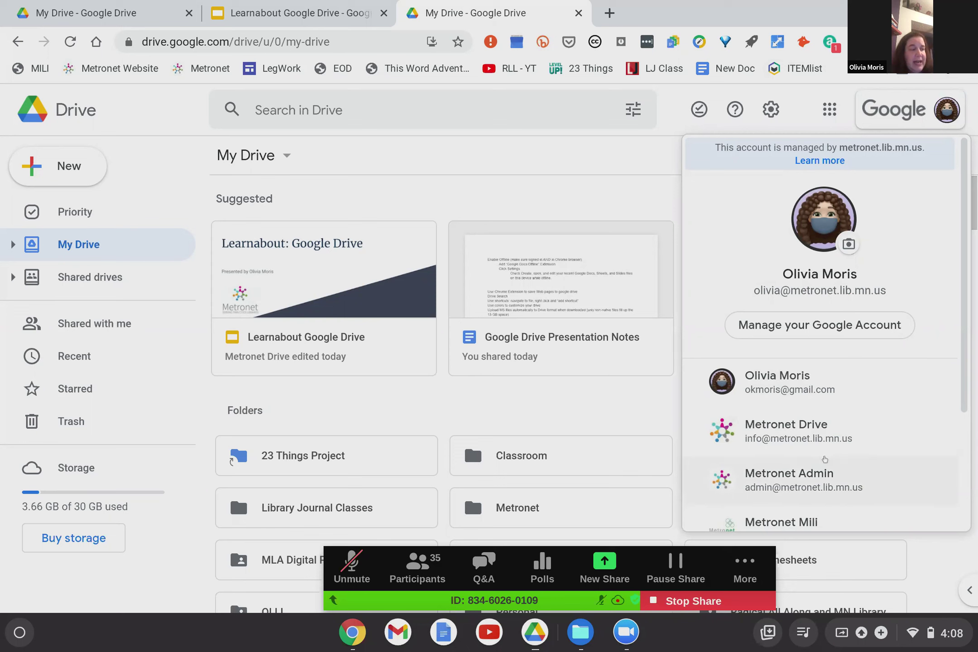
{"action": "scroll", "coordinate": [819, 455], "scroll_direction": "down", "scroll_amount": 3}
{"action": "scroll", "coordinate": [826, 460], "scroll_direction": "up", "scroll_amount": 3}
{"action": "scroll", "coordinate": [855, 430], "scroll_direction": "down", "scroll_amount": 1}
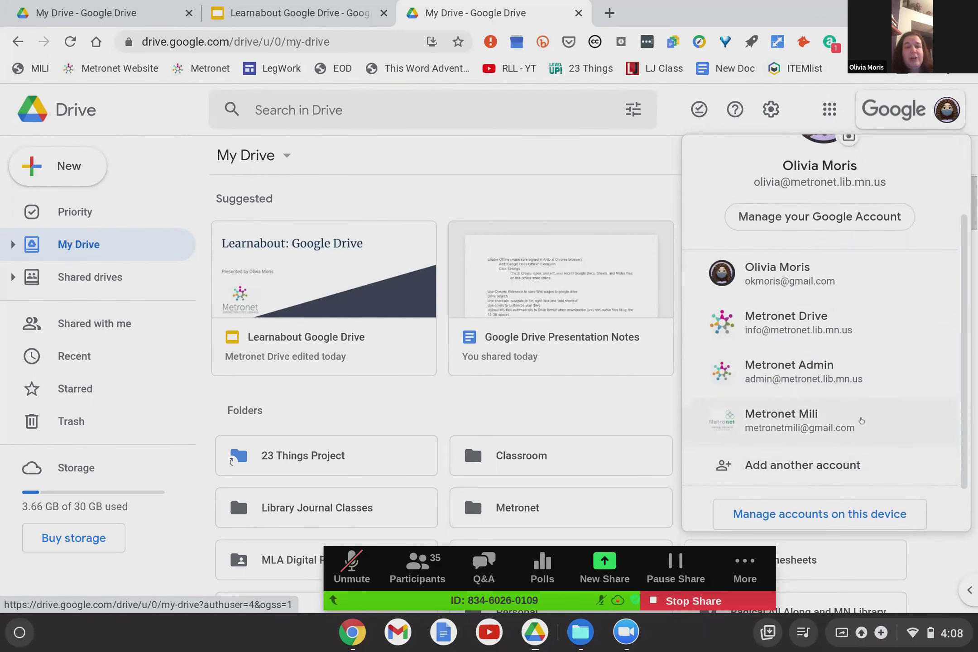
{"action": "scroll", "coordinate": [861, 421], "scroll_direction": "up", "scroll_amount": 3}
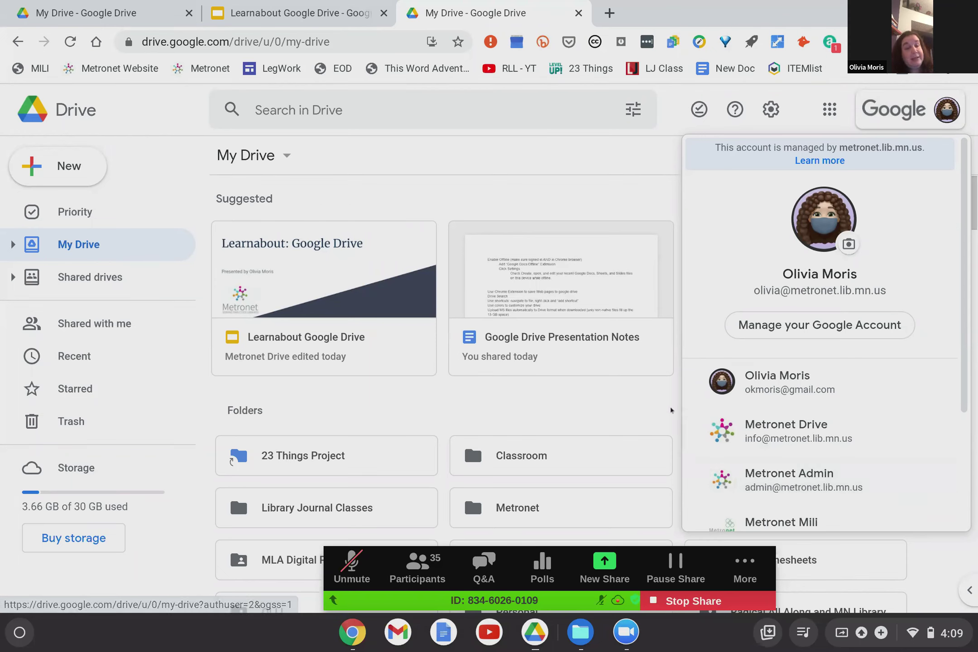
{"action": "left_click", "coordinate": [616, 394]}
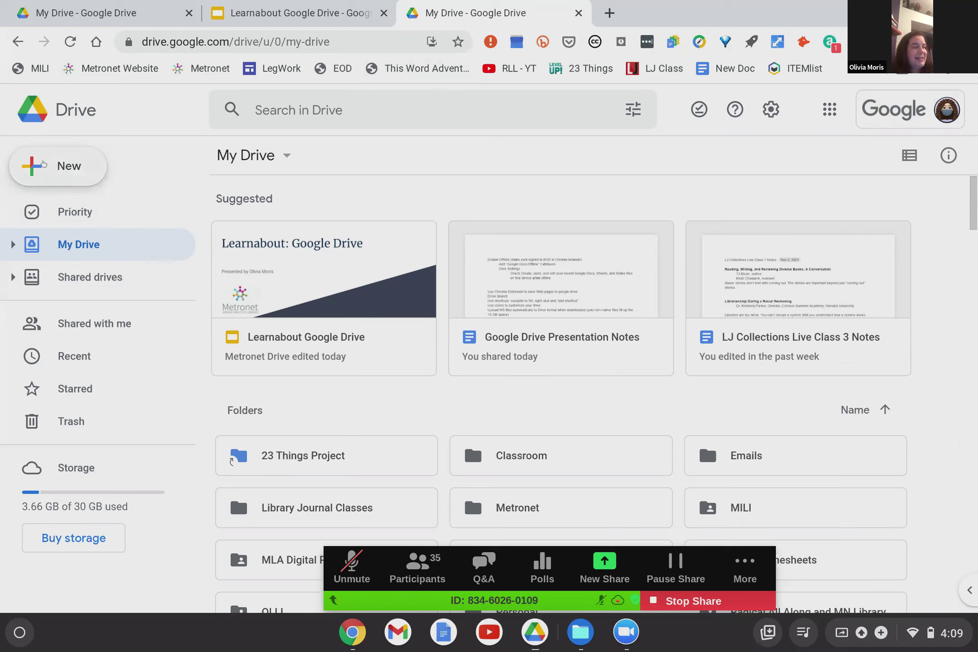
{"action": "left_click", "coordinate": [70, 171]}
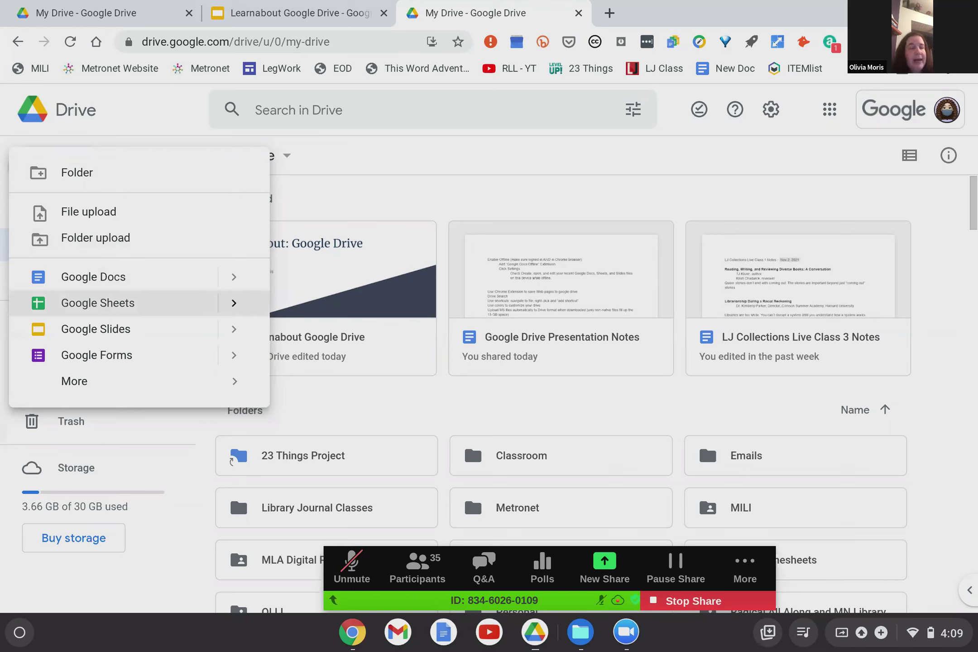
{"action": "mouse_move", "coordinate": [81, 379]}
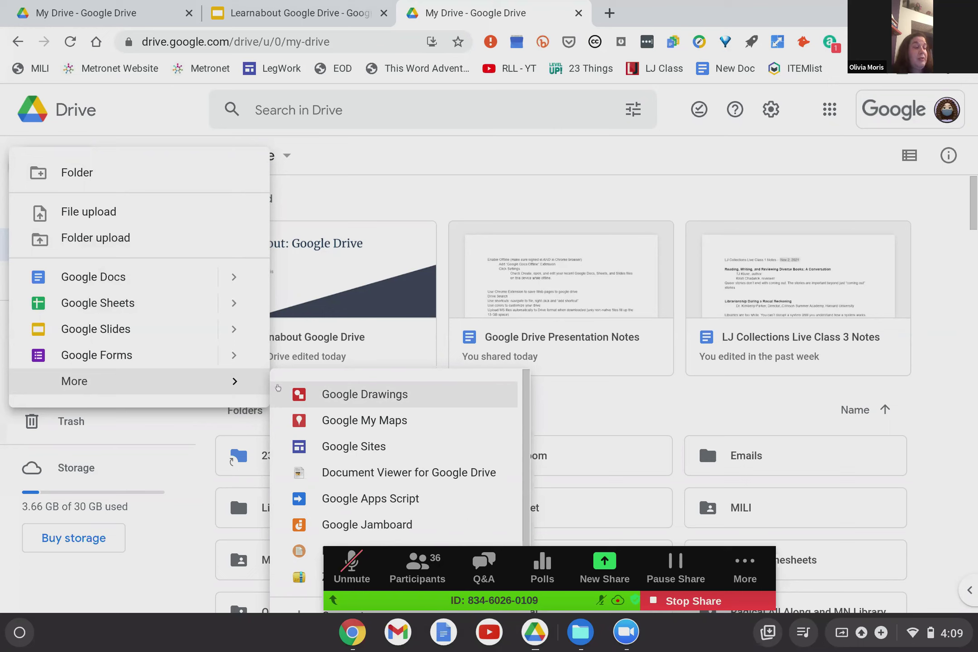
{"action": "scroll", "coordinate": [294, 394], "scroll_direction": "down", "scroll_amount": 1}
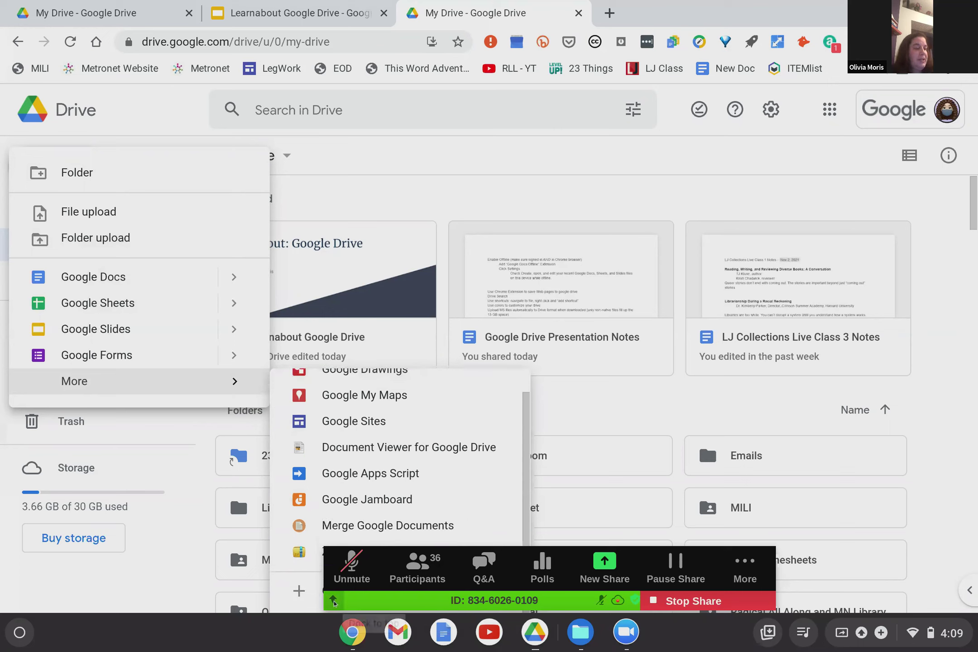
{"action": "left_click_drag", "start_coordinate": [333, 602], "coordinate": [333, 55]}
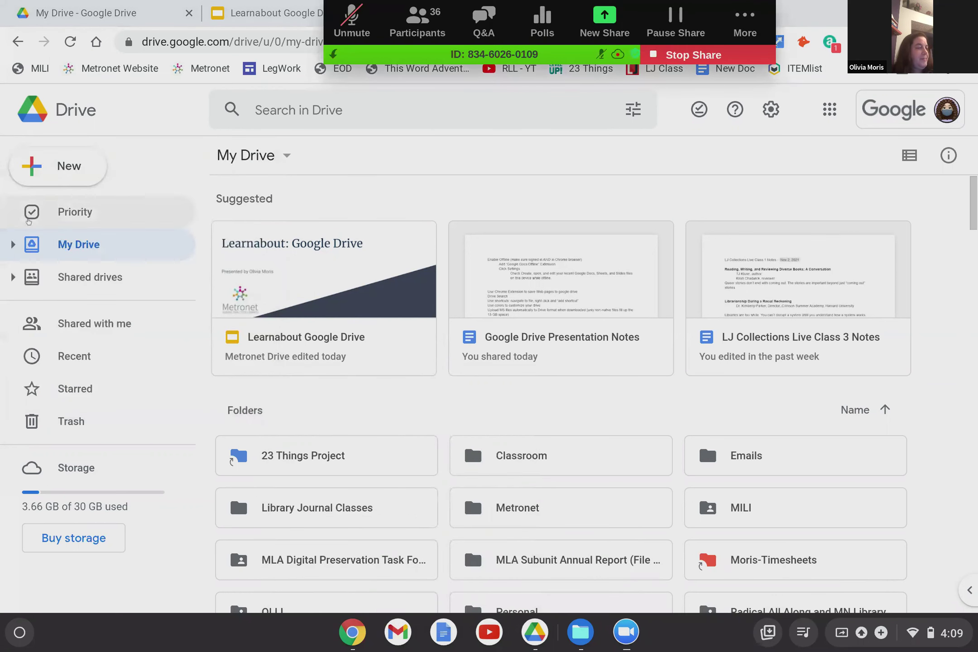
Show the New menu's More apps: Drawings, My Maps, Sites, Jamboard, ZIP Extractor and others.
{"action": "left_click", "coordinate": [54, 168]}
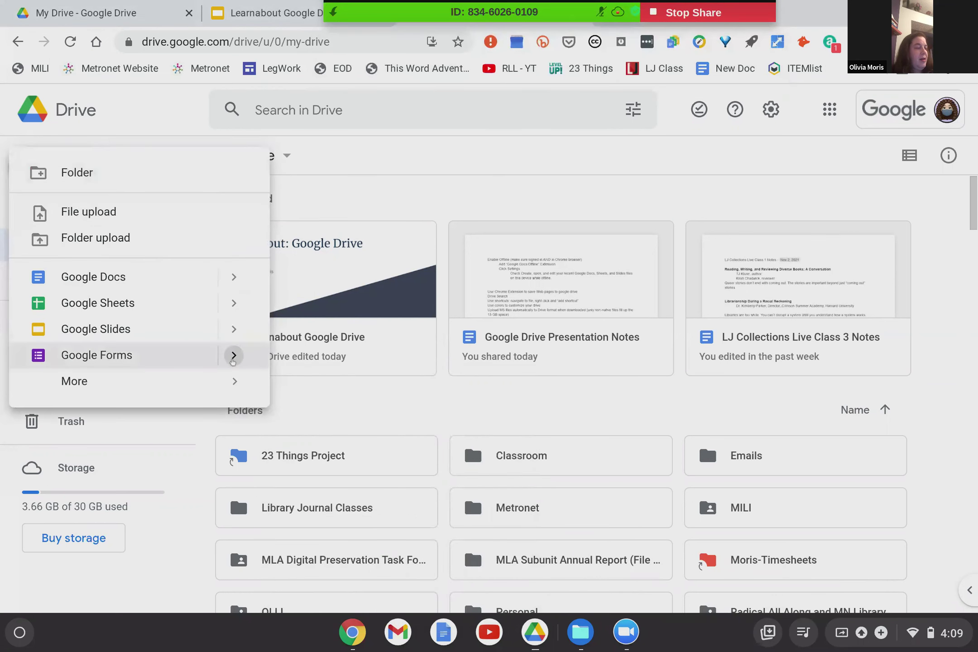
{"action": "mouse_move", "coordinate": [236, 383]}
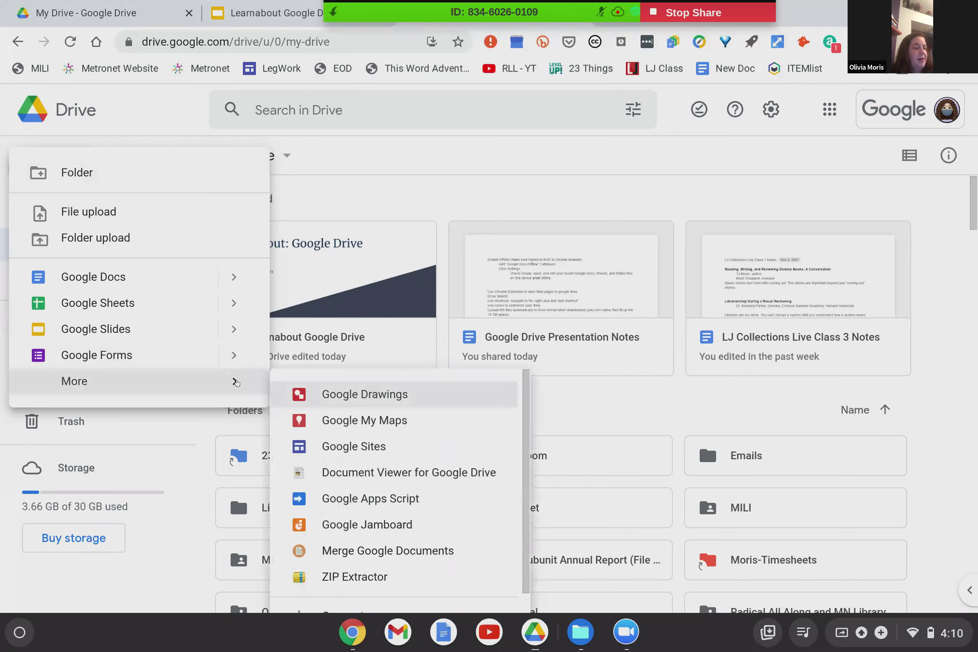
{"action": "scroll", "coordinate": [344, 421], "scroll_direction": "down", "scroll_amount": 1}
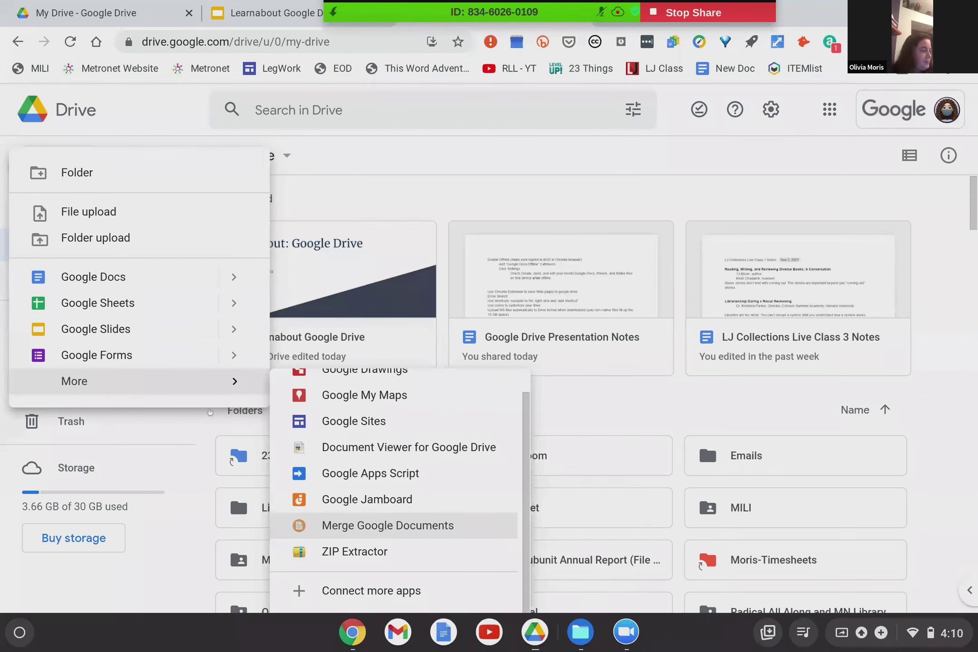
{"action": "mouse_move", "coordinate": [233, 383]}
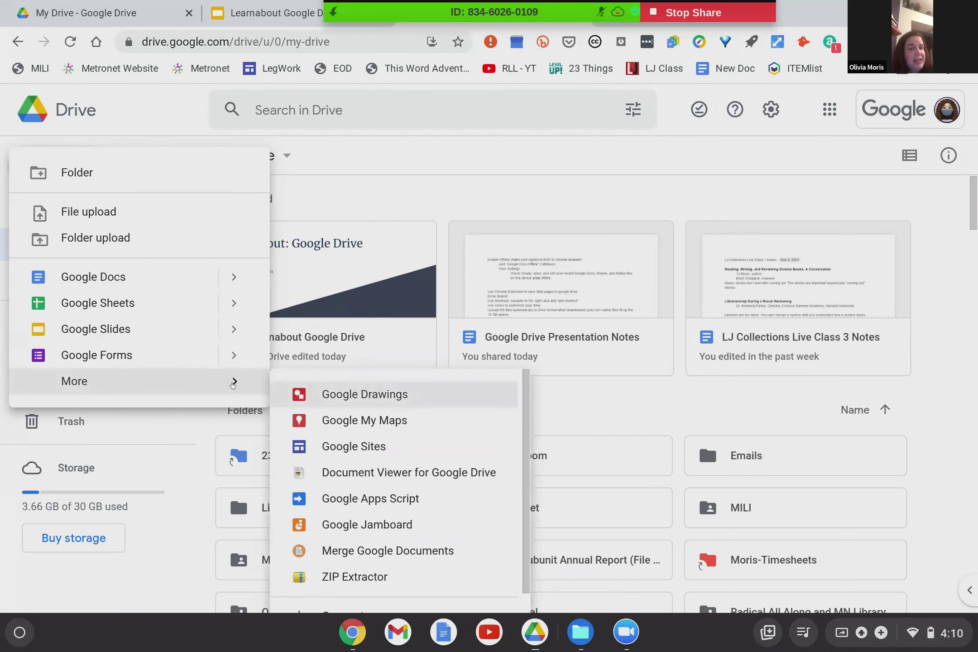
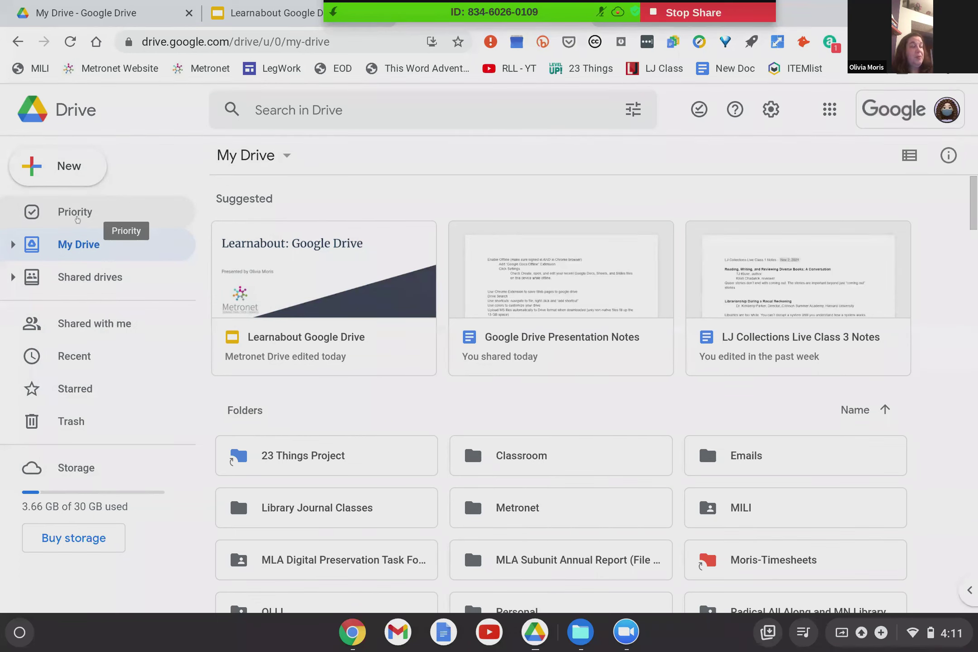
Open the Priority page and browse its suggested files and Accounting, Expenses and Timesheets workspaces.
{"action": "left_click", "coordinate": [77, 219]}
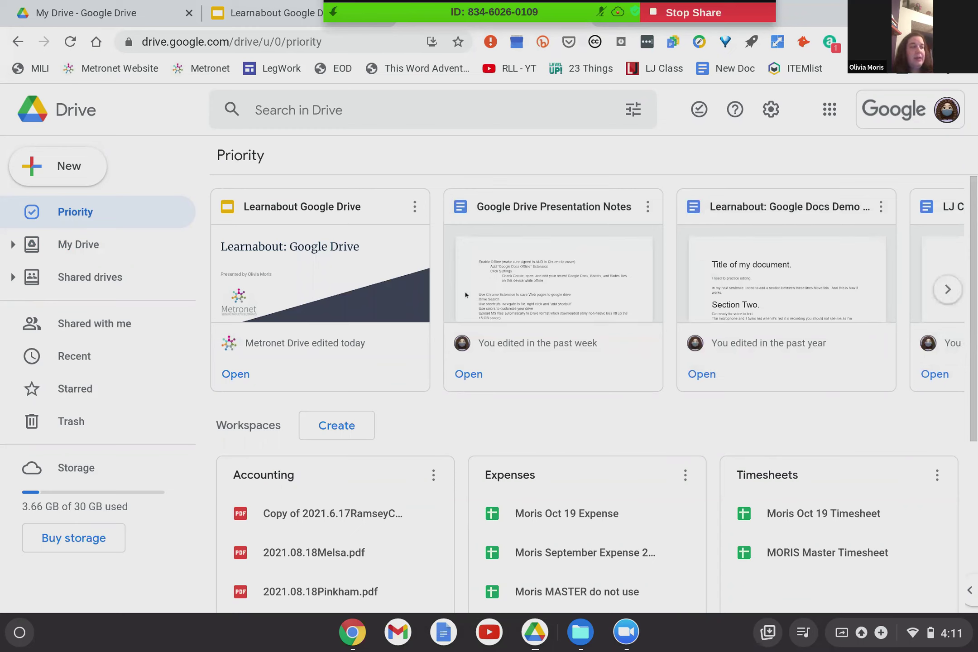
{"action": "scroll", "coordinate": [756, 278], "scroll_direction": "right", "scroll_amount": 5}
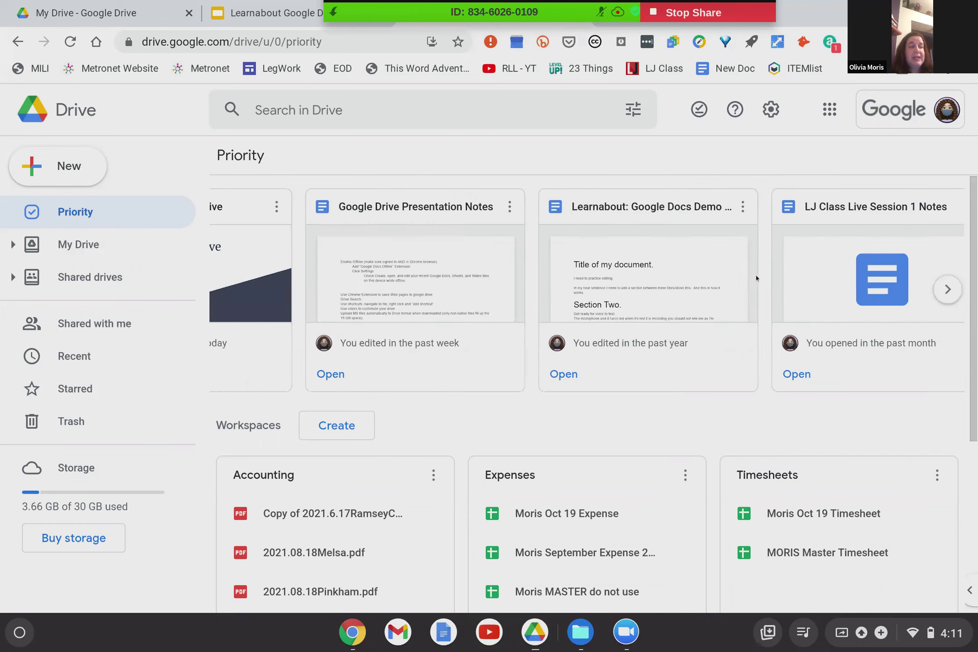
{"action": "scroll", "coordinate": [756, 278], "scroll_direction": "left", "scroll_amount": 3}
{"action": "scroll", "coordinate": [586, 289], "scroll_direction": "left", "scroll_amount": 2}
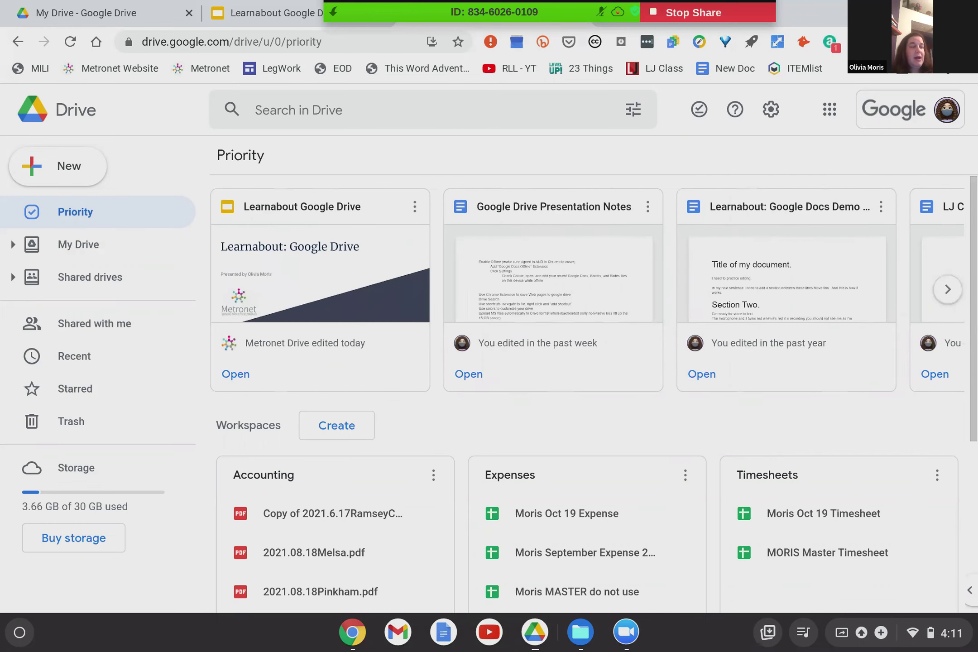
{"action": "scroll", "coordinate": [480, 437], "scroll_direction": "down", "scroll_amount": 2}
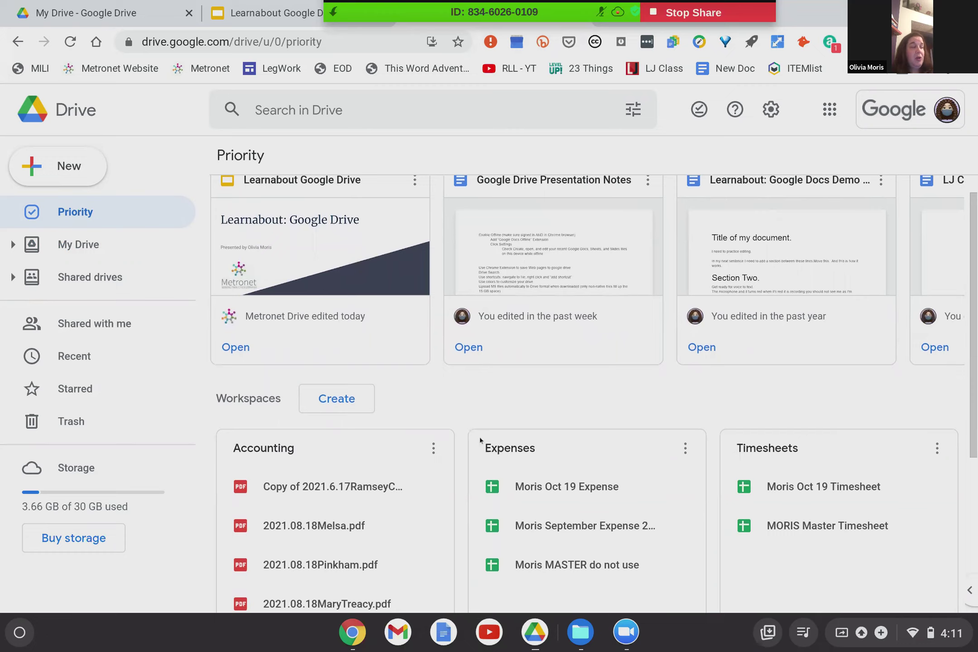
{"action": "scroll", "coordinate": [480, 437], "scroll_direction": "down", "scroll_amount": 2}
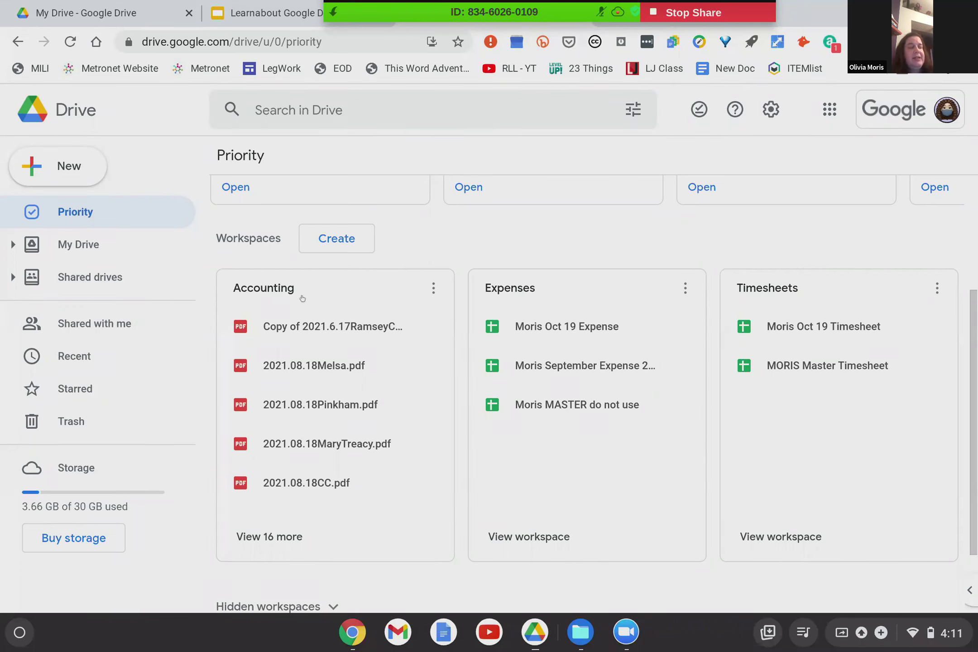
{"action": "scroll", "coordinate": [276, 448], "scroll_direction": "down", "scroll_amount": 3}
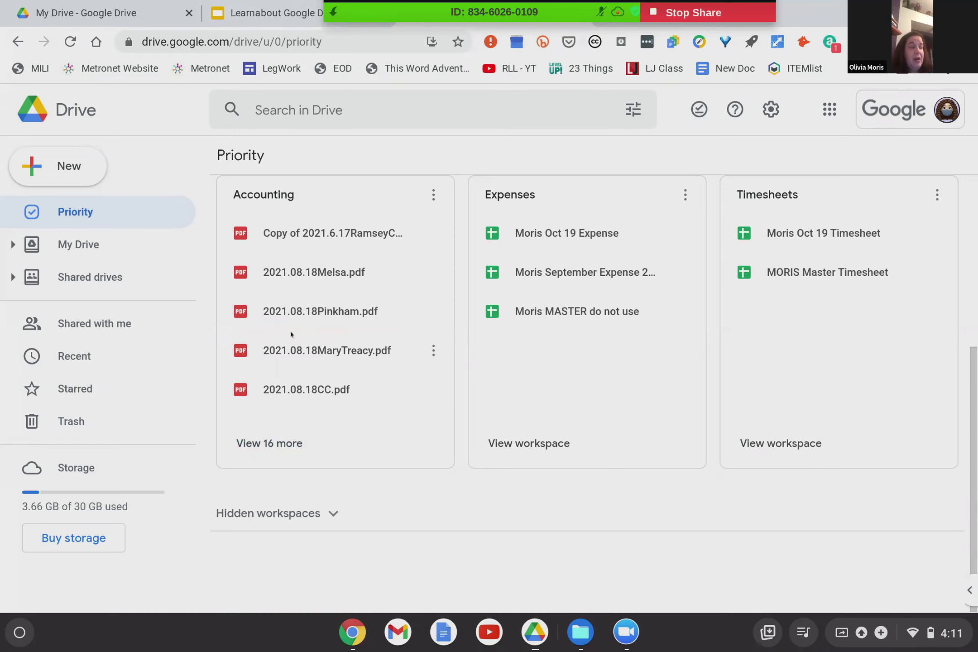
{"action": "scroll", "coordinate": [344, 362], "scroll_direction": "up", "scroll_amount": 4}
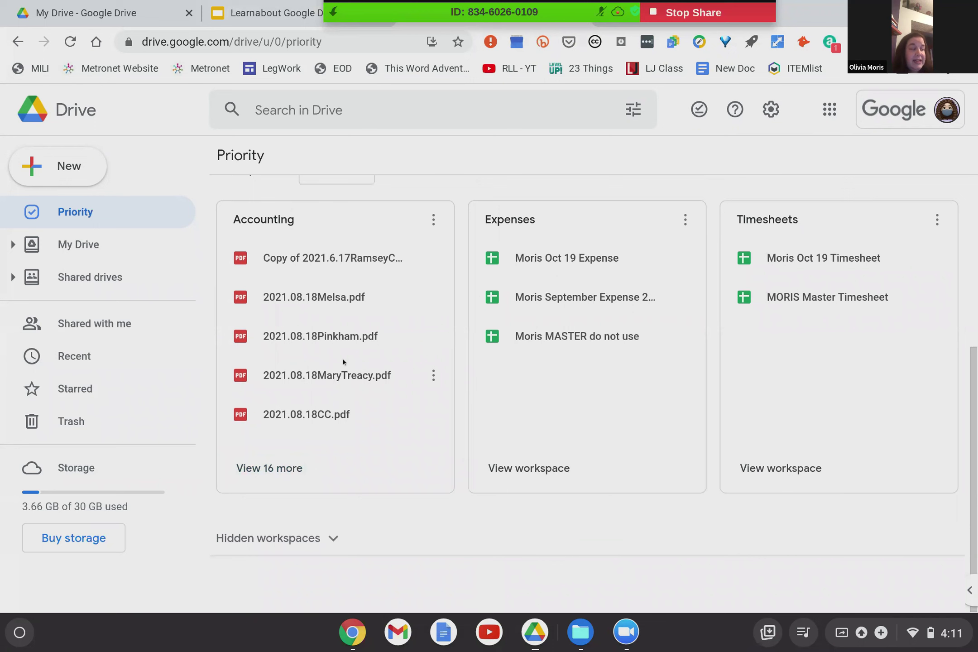
{"action": "scroll", "coordinate": [588, 389], "scroll_direction": "down", "scroll_amount": 4}
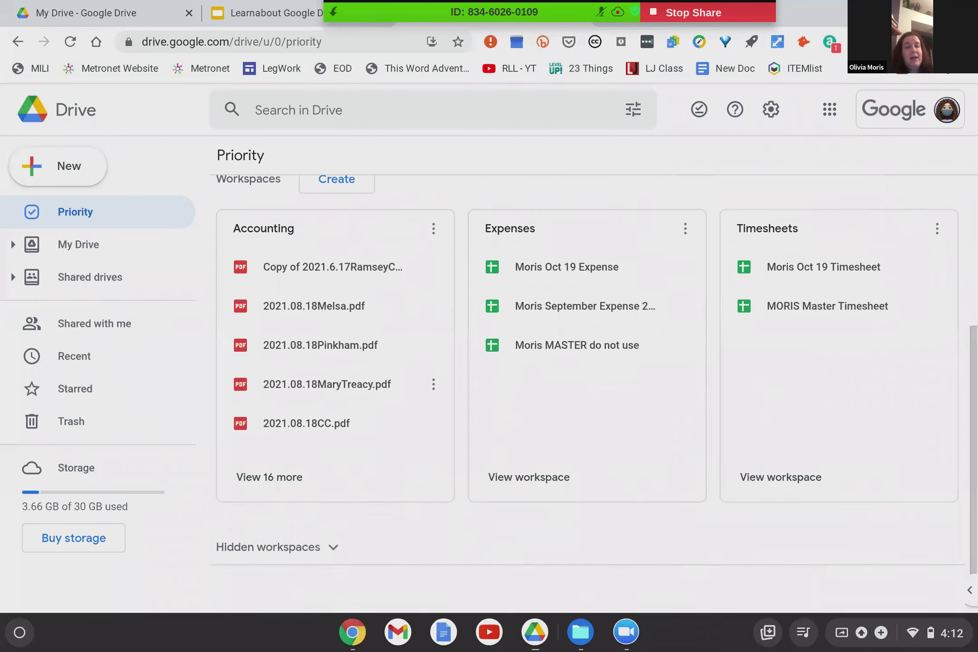
{"action": "scroll", "coordinate": [331, 371], "scroll_direction": "up", "scroll_amount": 5}
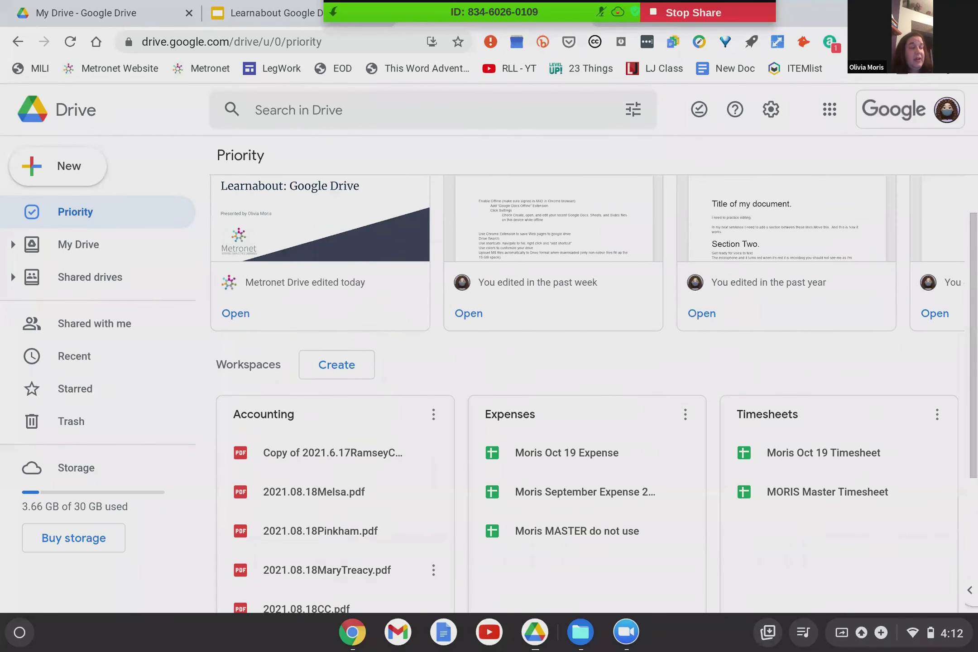
{"action": "left_click", "coordinate": [331, 370]}
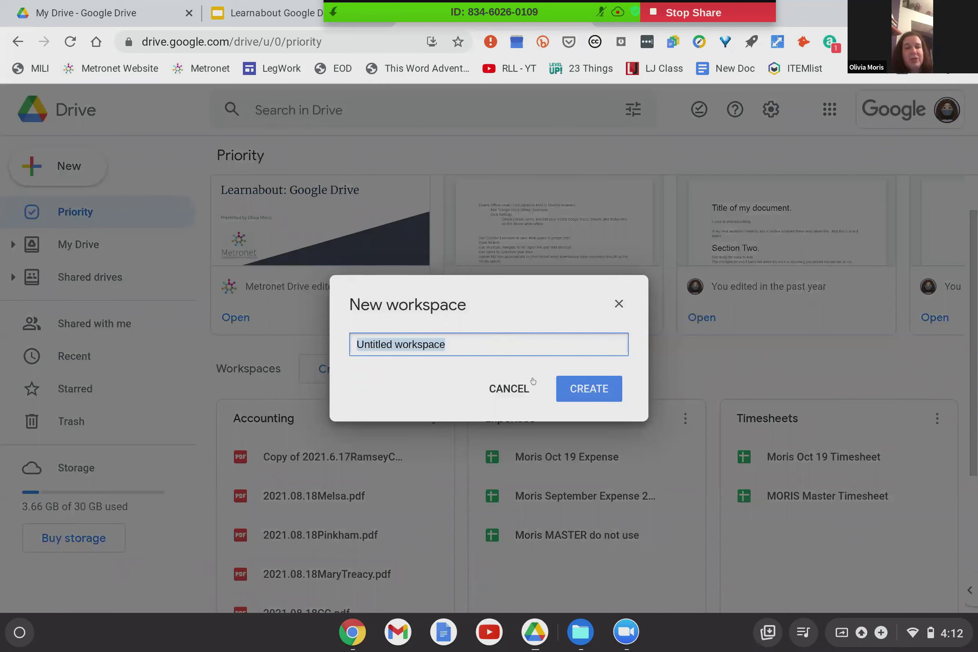
{"action": "left_click", "coordinate": [510, 392]}
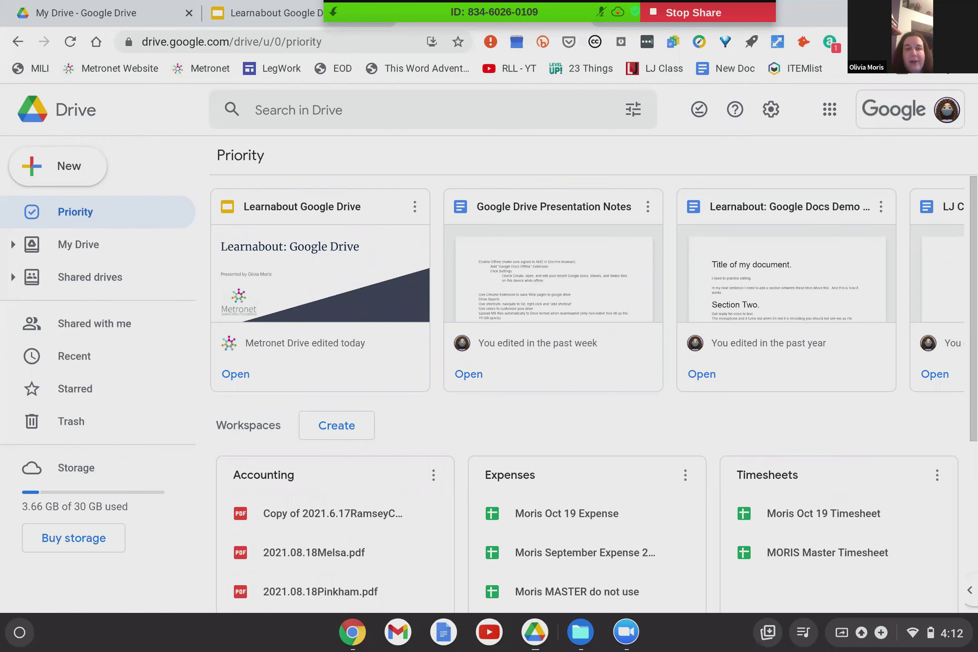
{"action": "scroll", "coordinate": [587, 344], "scroll_direction": "down", "scroll_amount": 5}
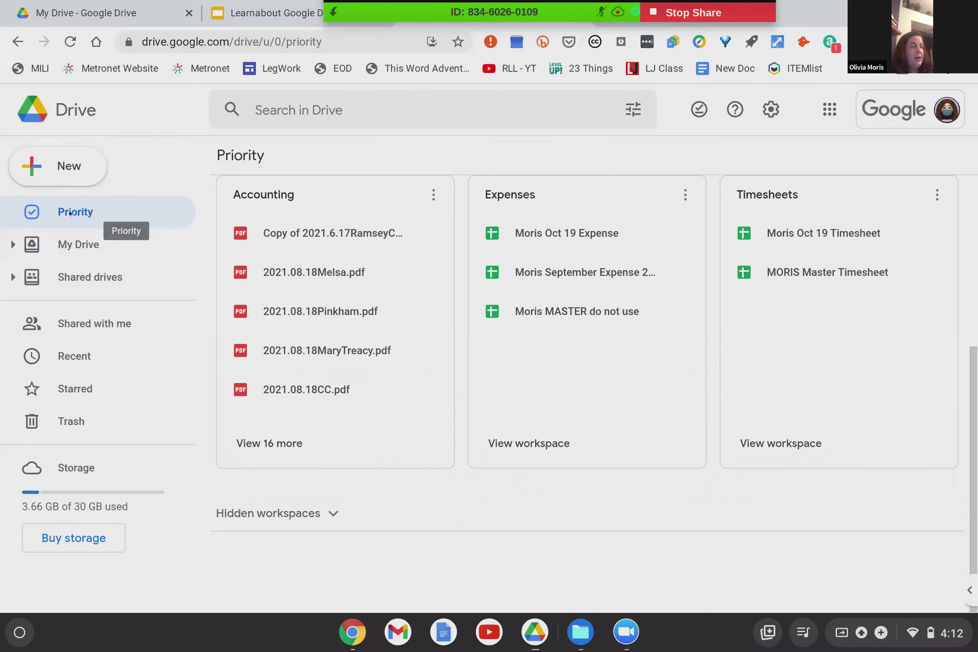
Go to My Drive and expand its folder tree in the sidebar.
{"action": "left_click", "coordinate": [71, 246]}
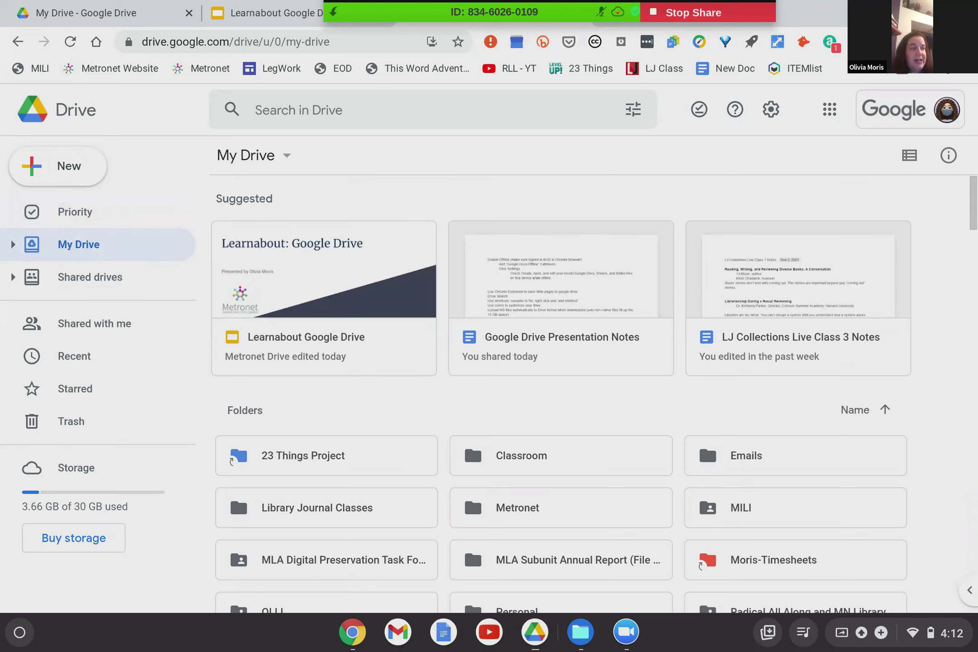
{"action": "left_click", "coordinate": [12, 245]}
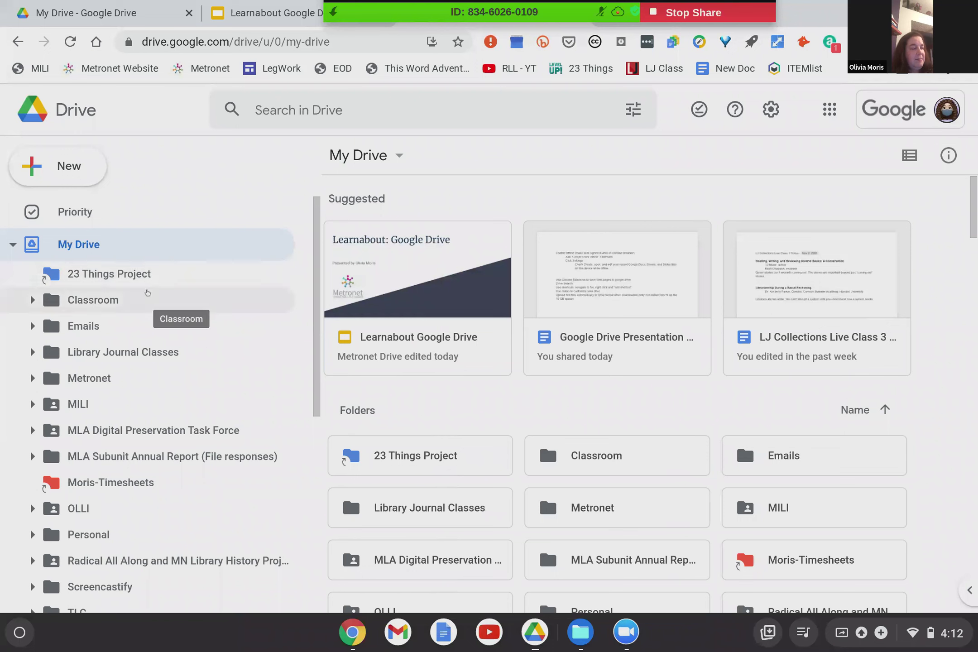
{"action": "scroll", "coordinate": [150, 294], "scroll_direction": "down", "scroll_amount": 6}
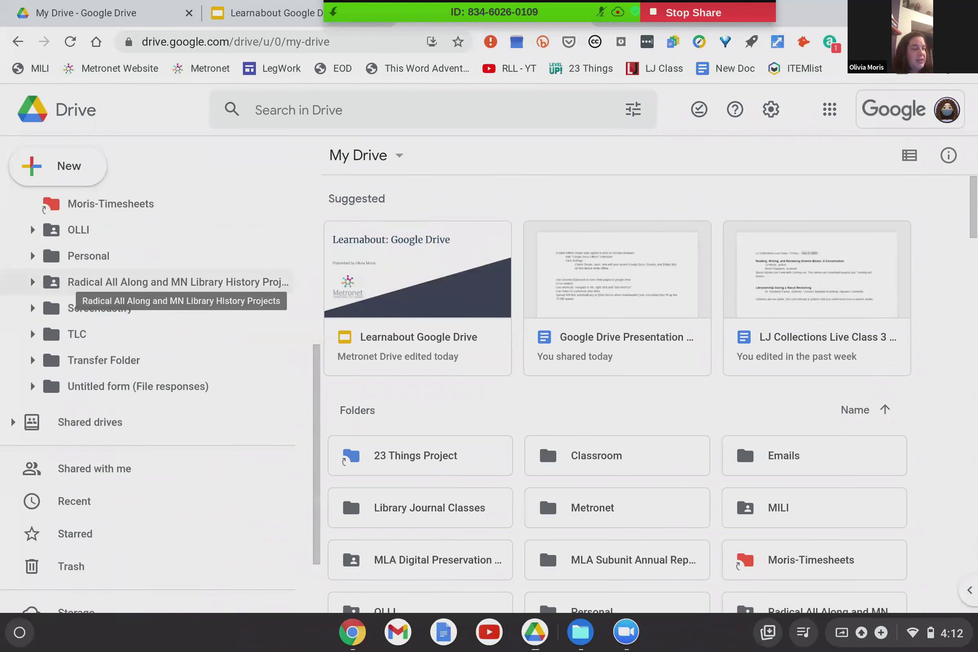
{"action": "scroll", "coordinate": [147, 291], "scroll_direction": "up", "scroll_amount": 6}
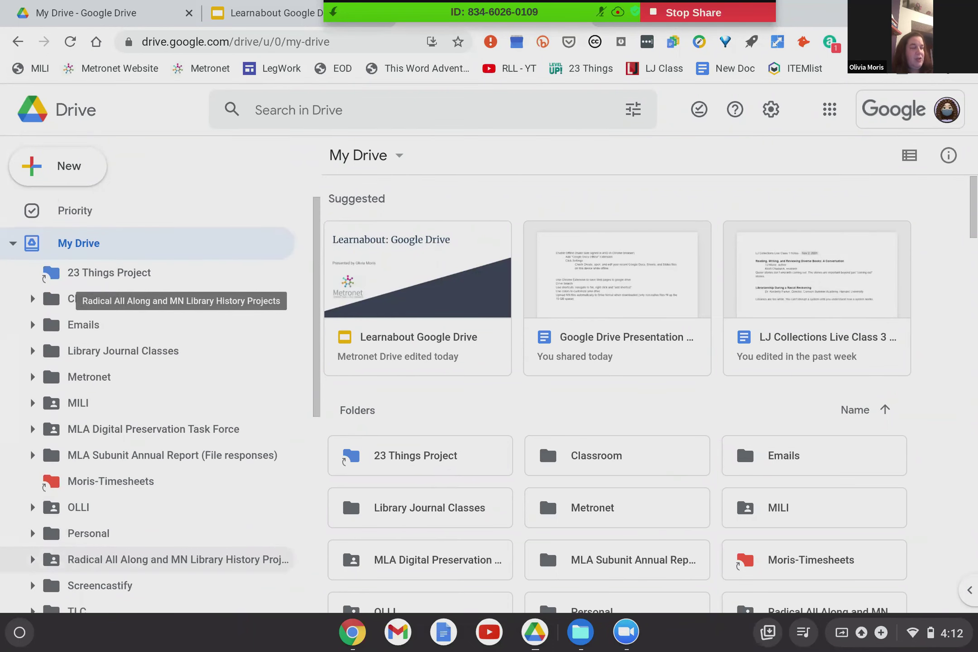
{"action": "scroll", "coordinate": [570, 513], "scroll_direction": "down", "scroll_amount": 3}
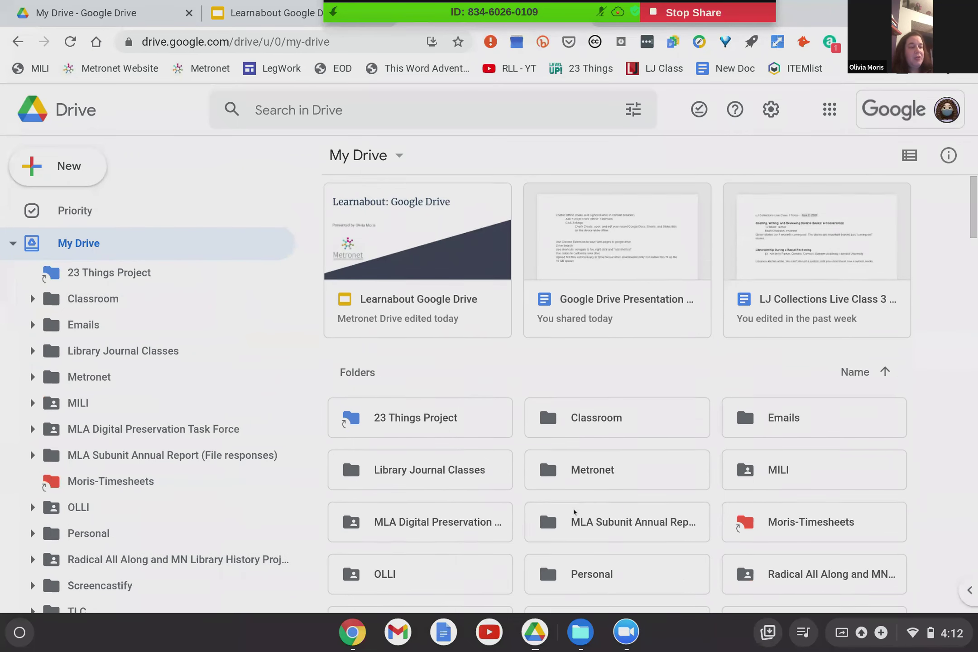
{"action": "scroll", "coordinate": [574, 512], "scroll_direction": "down", "scroll_amount": 2}
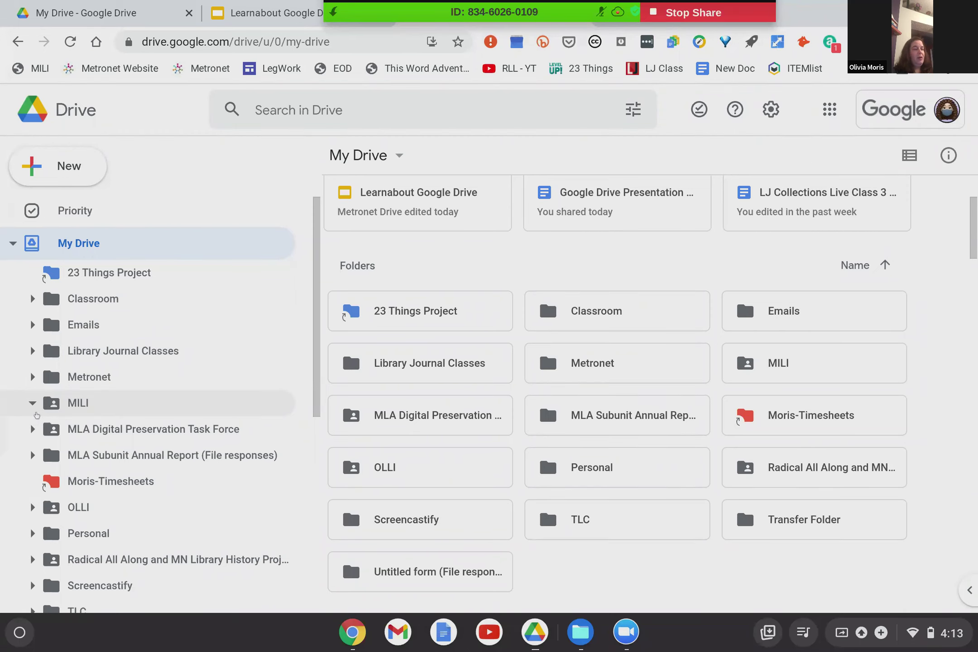
Collapse and re-expand the MILI folder to reveal the MLA Digital Preservation Task Force subfolders.
{"action": "left_click", "coordinate": [32, 404]}
{"action": "left_click", "coordinate": [33, 405]}
{"action": "scroll", "coordinate": [33, 399], "scroll_direction": "down", "scroll_amount": 3}
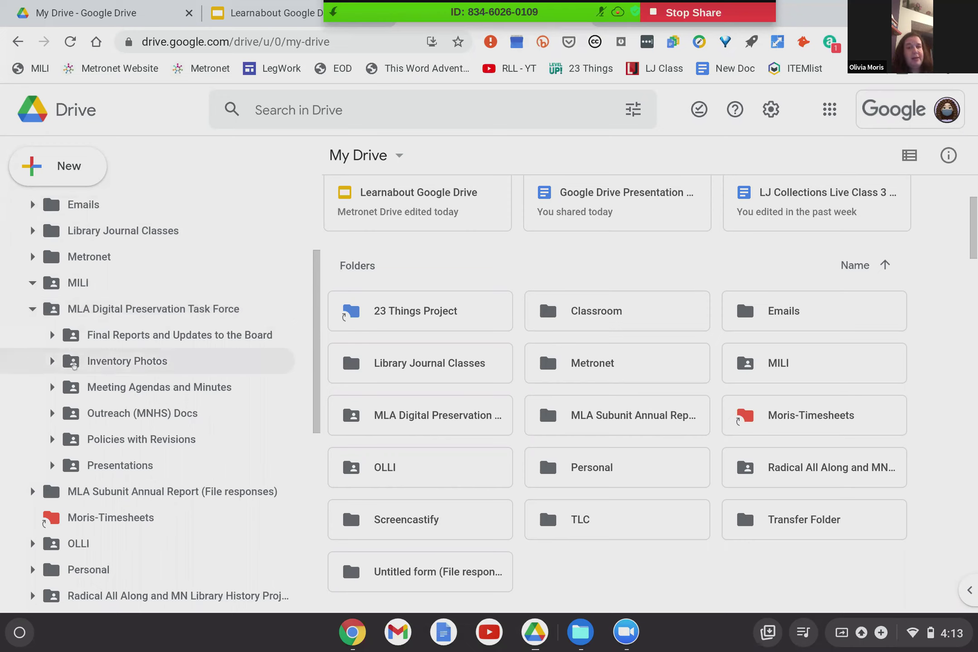
{"action": "scroll", "coordinate": [28, 355], "scroll_direction": "up", "scroll_amount": 2}
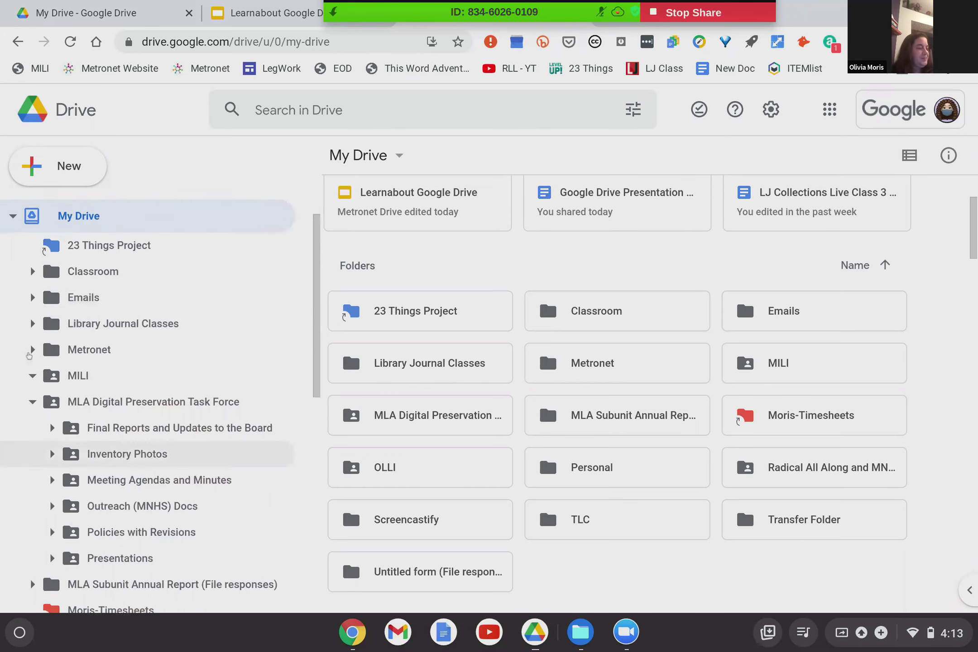
{"action": "scroll", "coordinate": [29, 355], "scroll_direction": "up", "scroll_amount": 1}
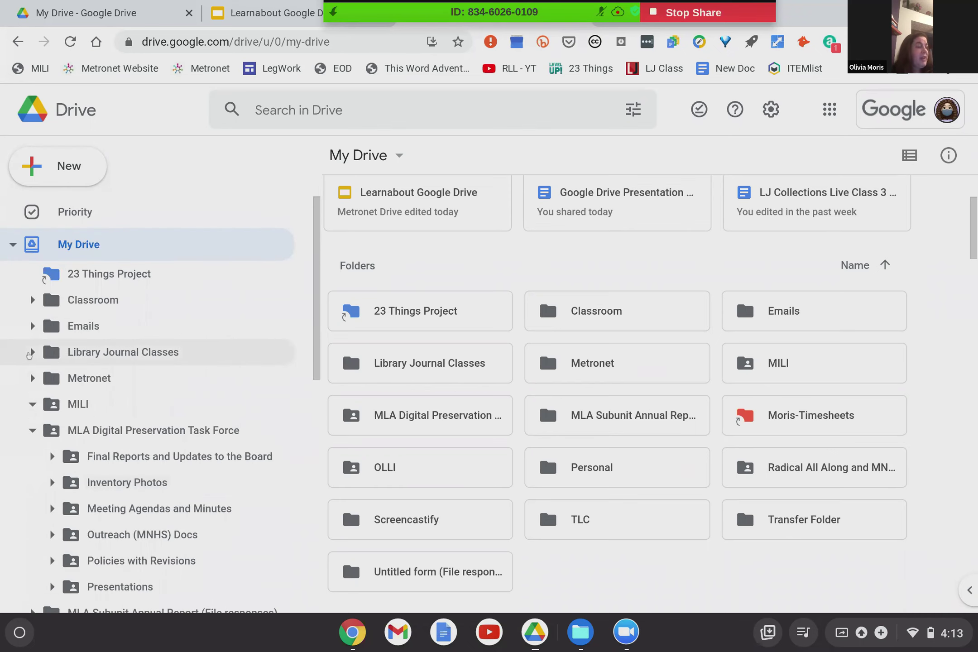
Toggle My Drive's sidebar tree collapsed, expanded, then collapsed again, leaving the 16-folder grid full width.
{"action": "left_click", "coordinate": [12, 245]}
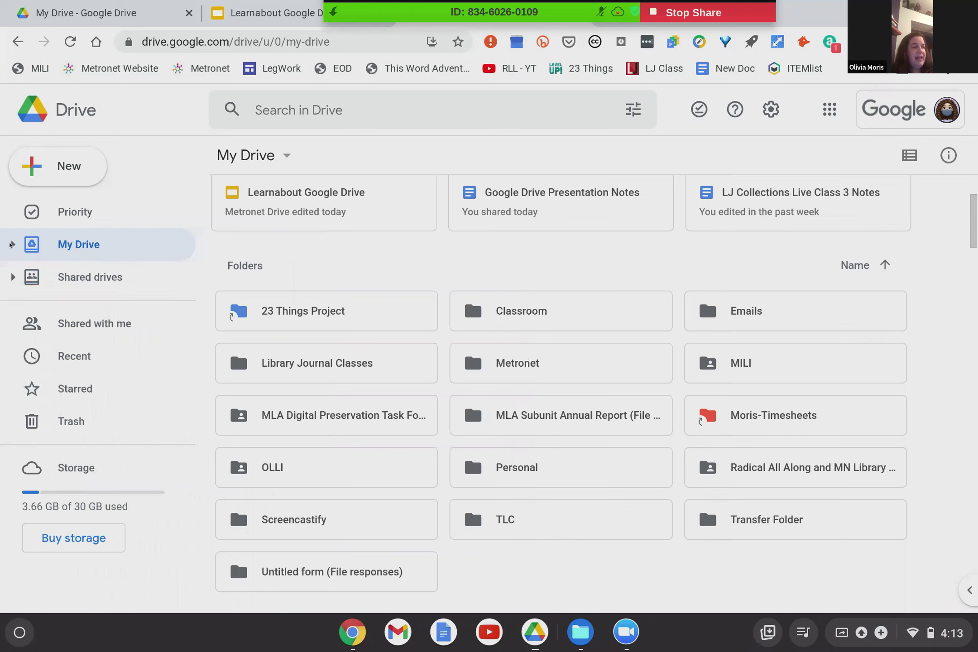
{"action": "left_click", "coordinate": [11, 245]}
{"action": "scroll", "coordinate": [7, 378], "scroll_direction": "down", "scroll_amount": 3}
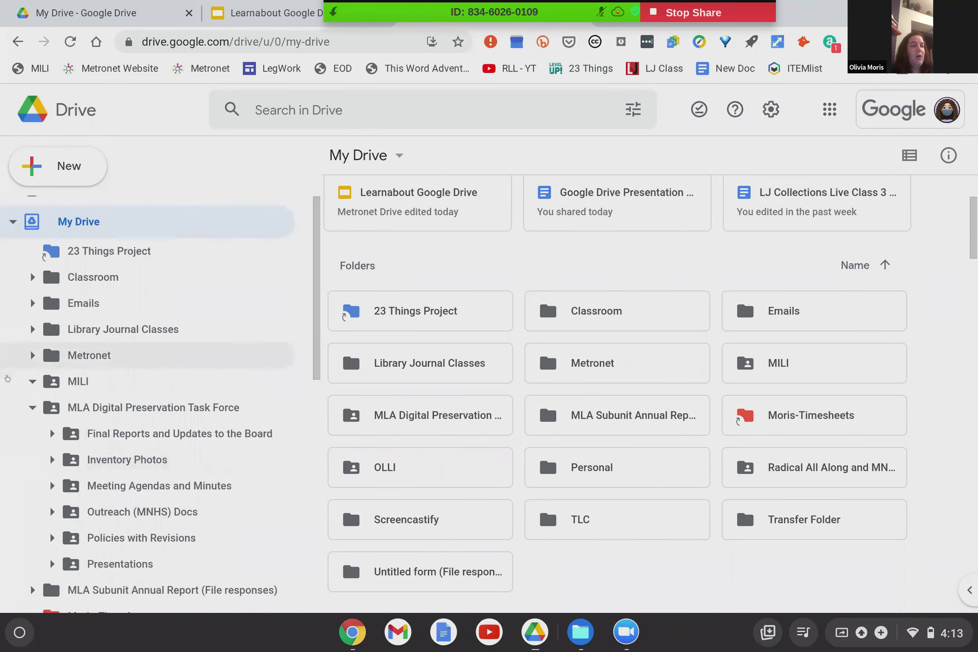
{"action": "scroll", "coordinate": [7, 378], "scroll_direction": "up", "scroll_amount": 3}
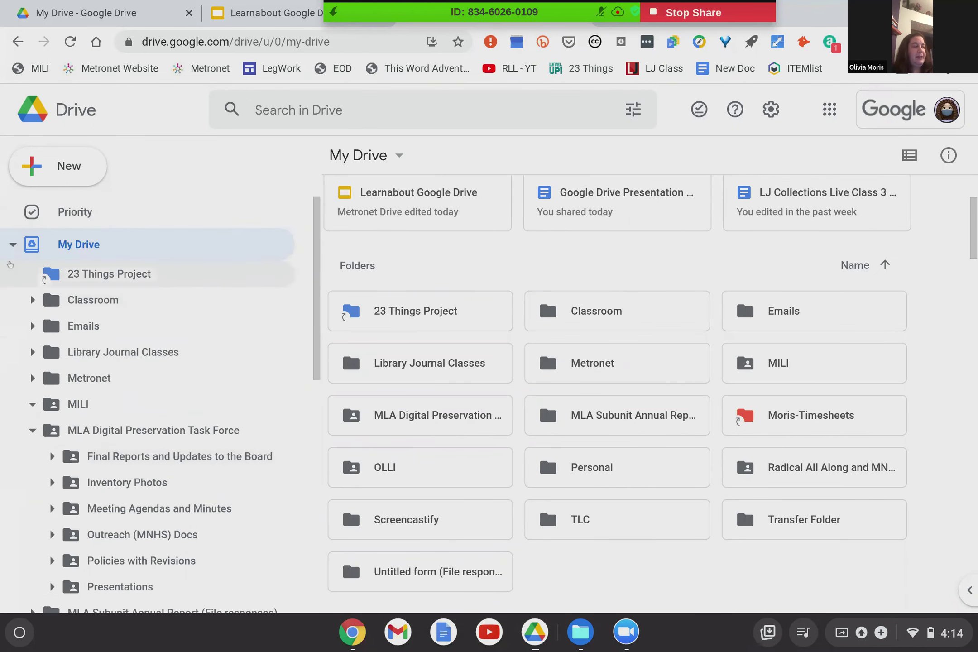
{"action": "left_click", "coordinate": [12, 245]}
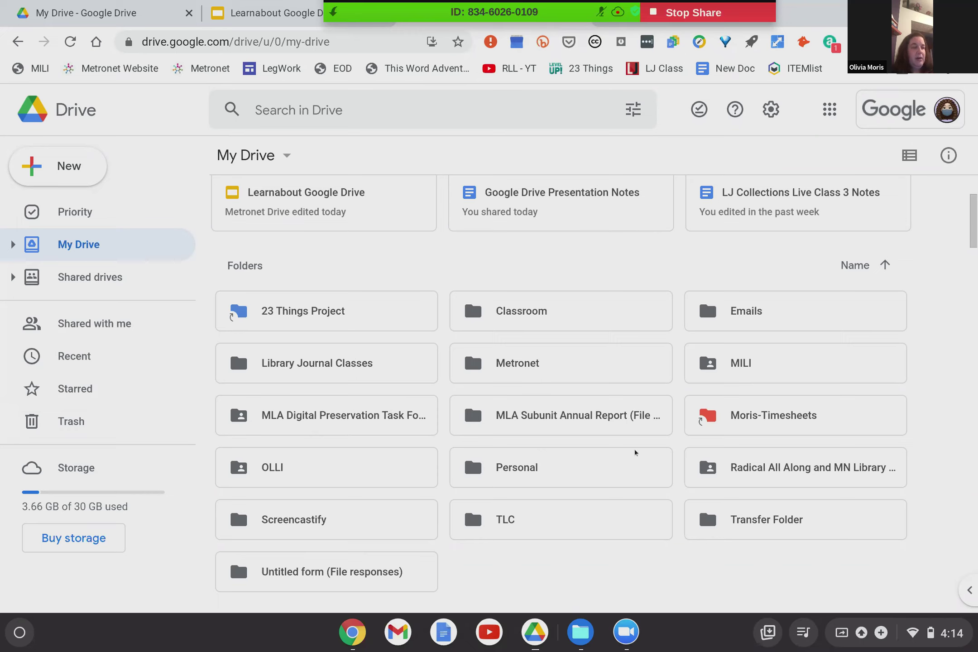
Browse into MLA Digital Preservation Task Force > Inventory Photos, then return to the Drive start page.
{"action": "double_click", "coordinate": [292, 417]}
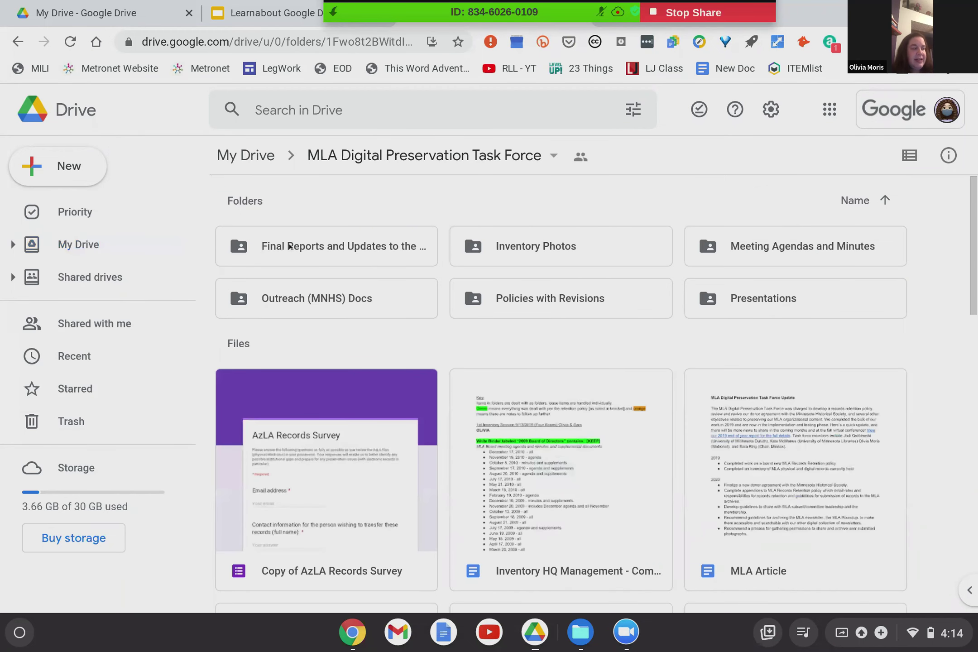
{"action": "double_click", "coordinate": [548, 243]}
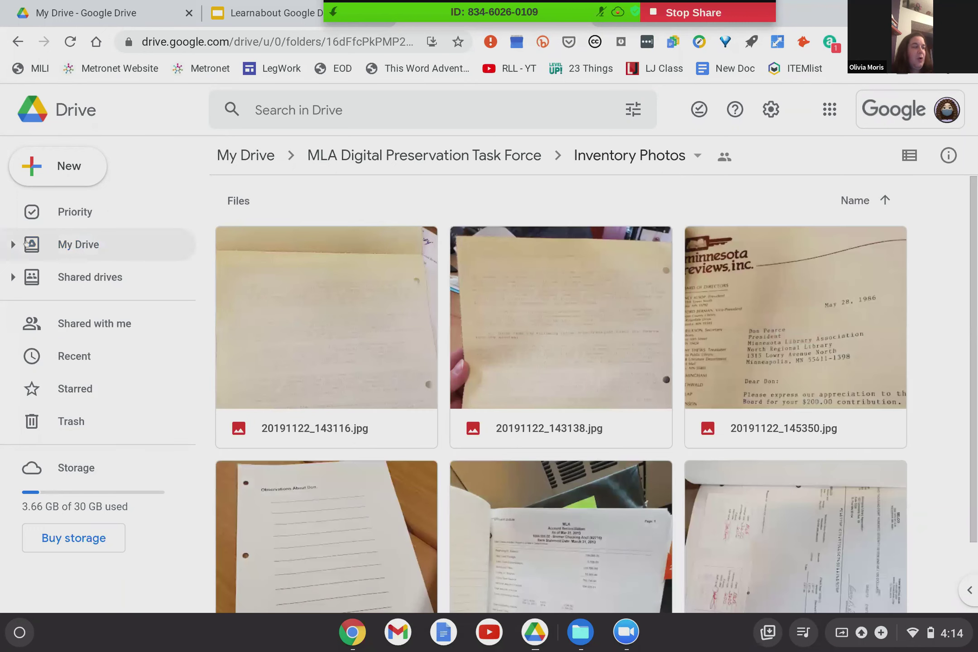
{"action": "left_click", "coordinate": [12, 243]}
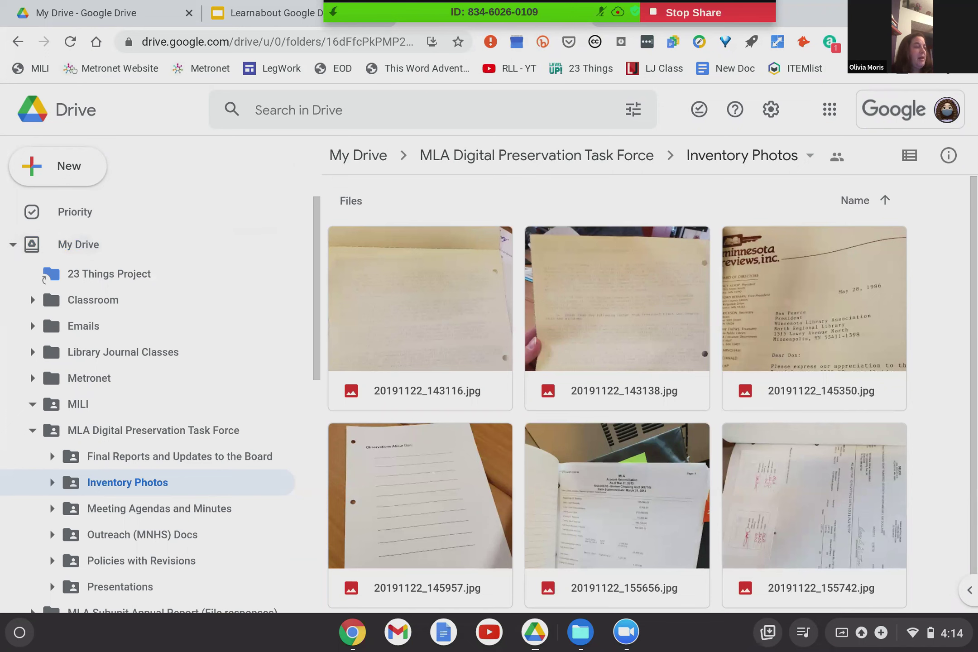
{"action": "left_click", "coordinate": [66, 111]}
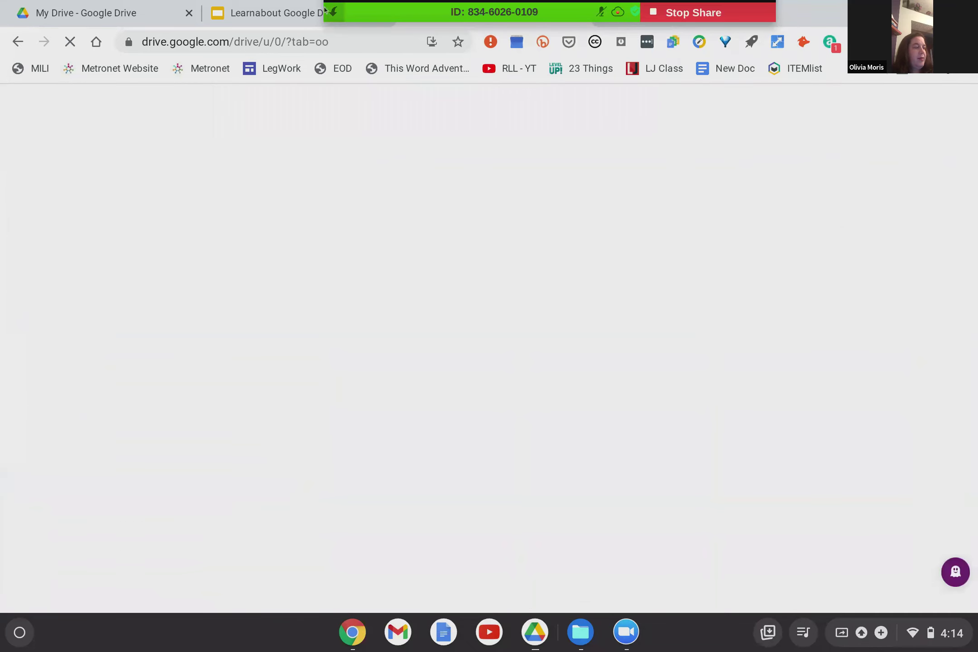
Return to My Drive, showing suggested files like Learnabout: Google Drive above the folder grid.
{"action": "left_click", "coordinate": [9, 244]}
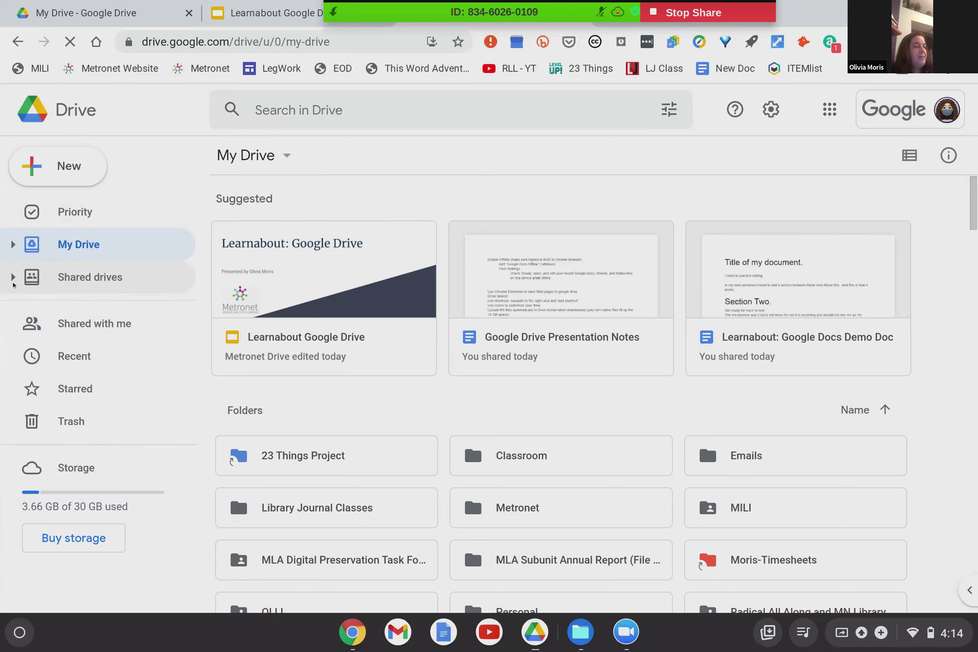
{"action": "left_click", "coordinate": [12, 277]}
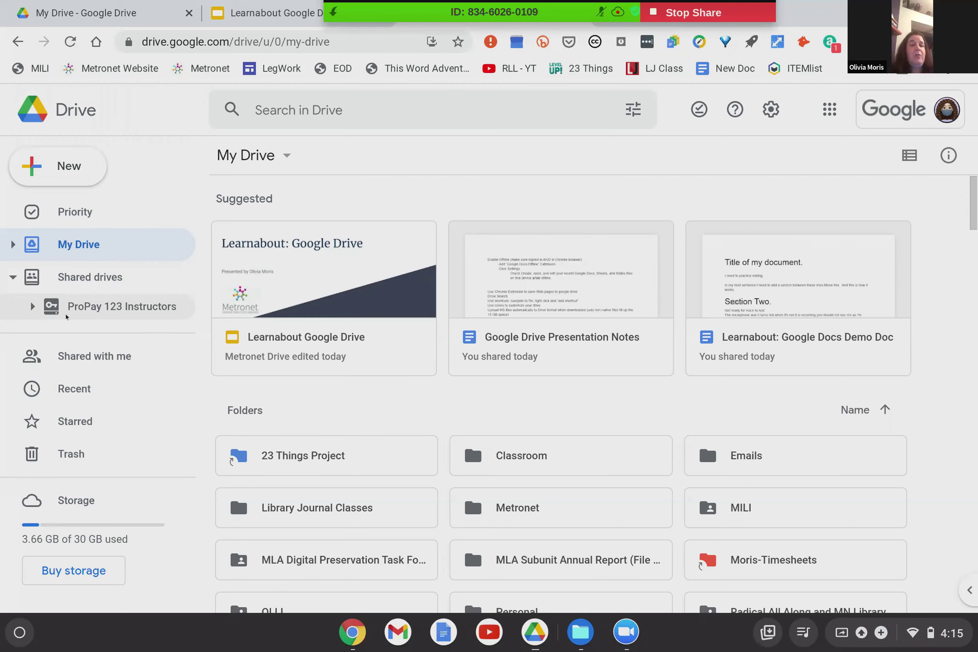
{"action": "left_click", "coordinate": [30, 306]}
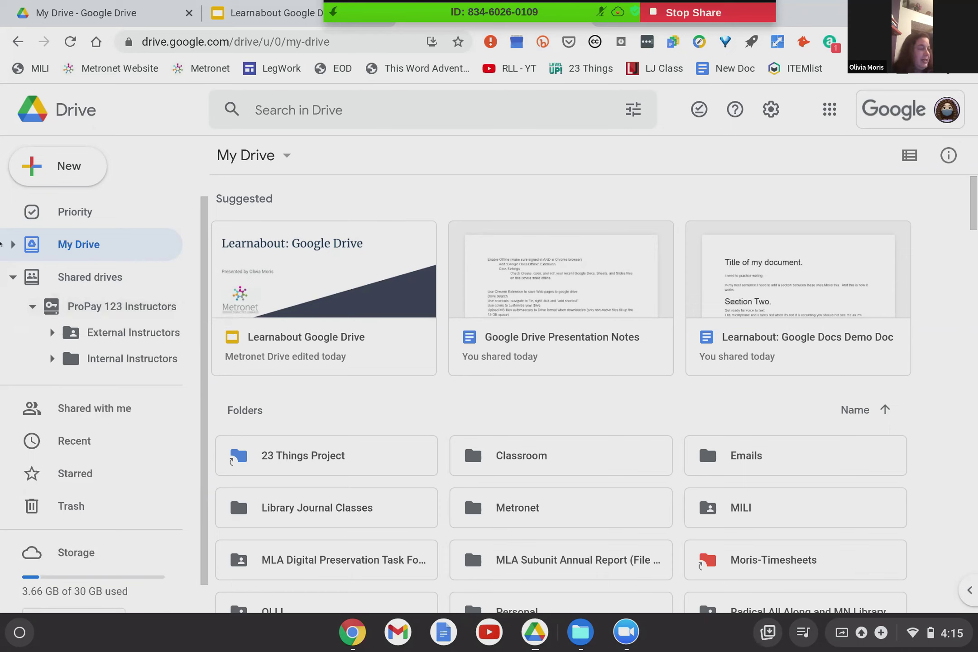
{"action": "left_click", "coordinate": [13, 277]}
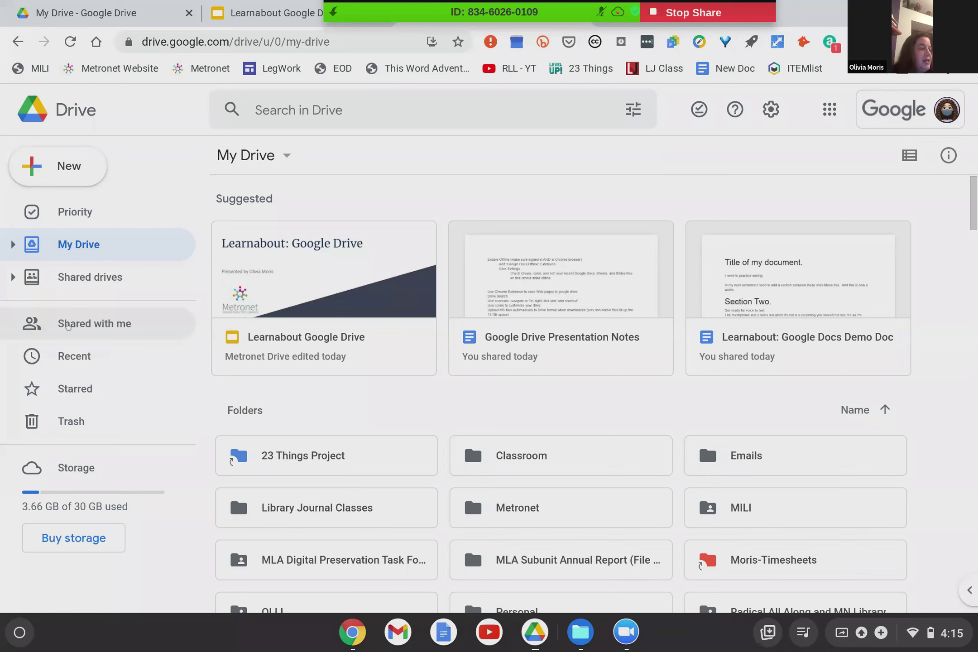
Browse the Shared with me list, then switch to the Recent view.
{"action": "left_click", "coordinate": [103, 324]}
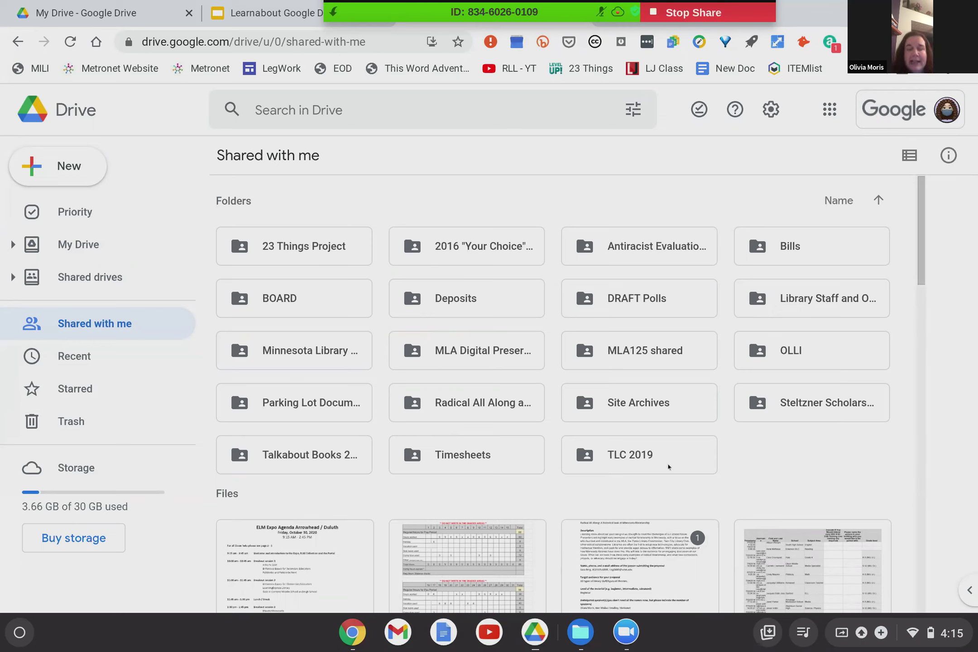
{"action": "scroll", "coordinate": [504, 471], "scroll_direction": "down", "scroll_amount": 5}
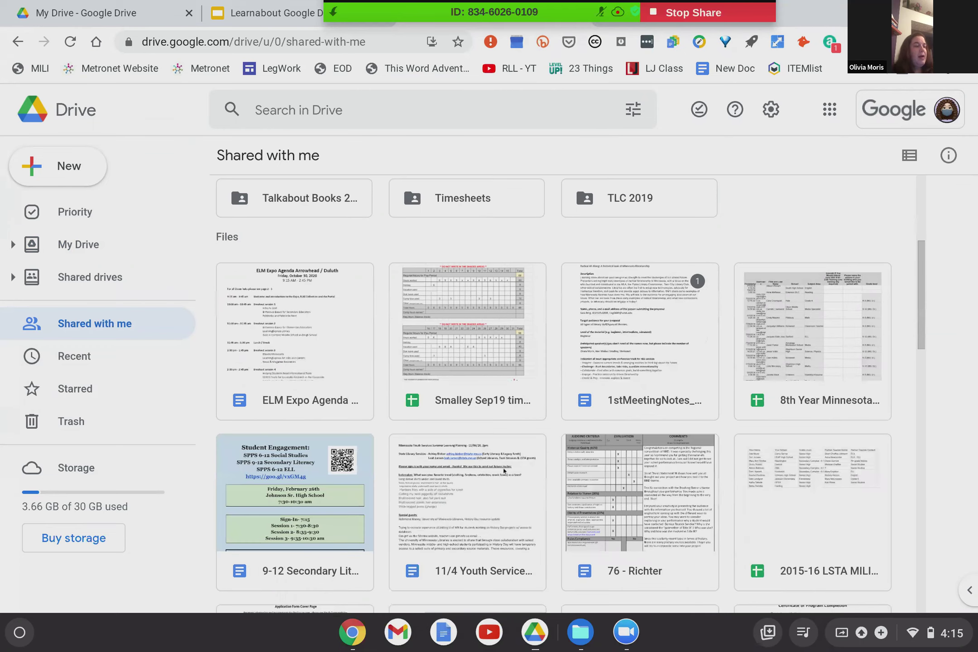
{"action": "scroll", "coordinate": [503, 470], "scroll_direction": "up", "scroll_amount": 5}
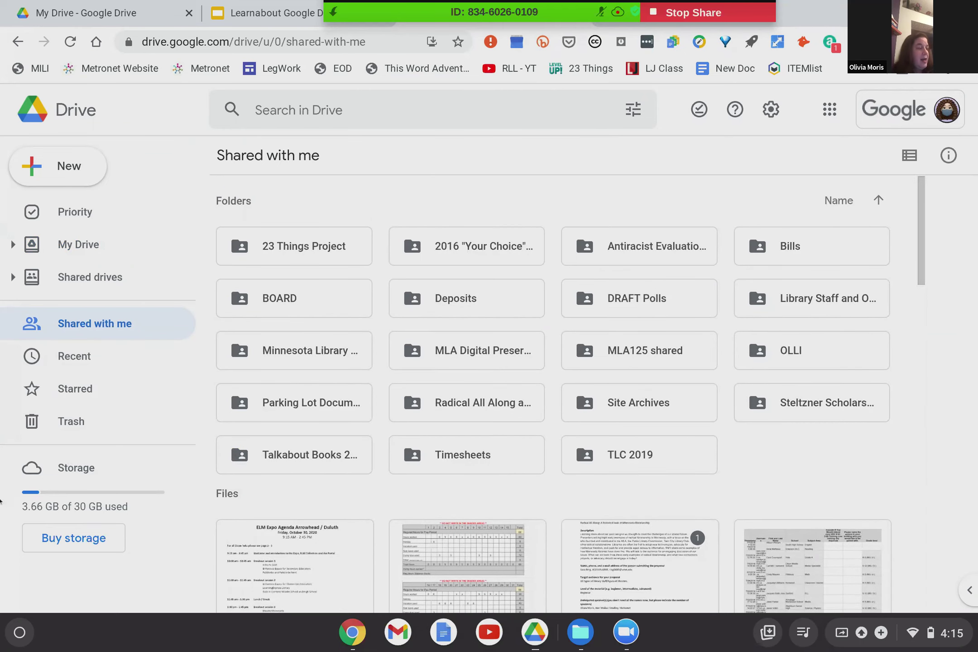
{"action": "left_click", "coordinate": [48, 362]}
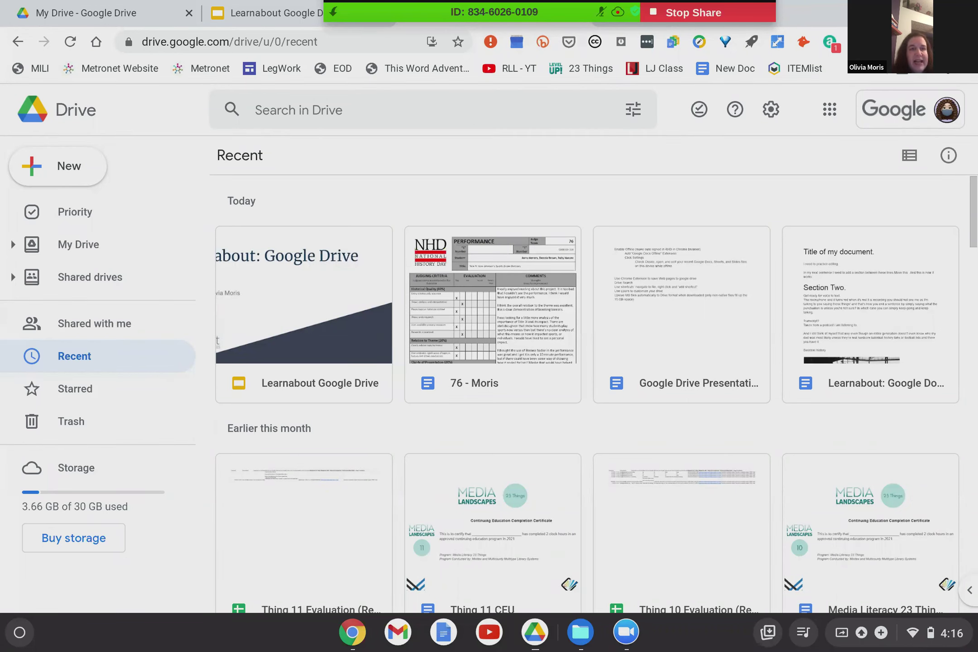
View Starred files, then open the empty Trash.
{"action": "left_click", "coordinate": [81, 391]}
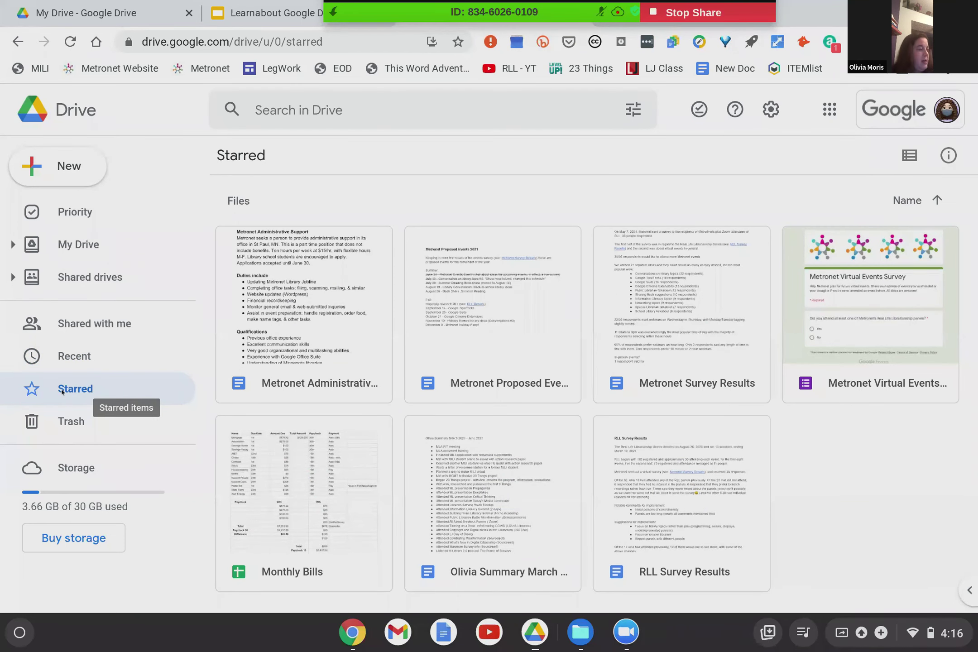
{"action": "left_click", "coordinate": [68, 423]}
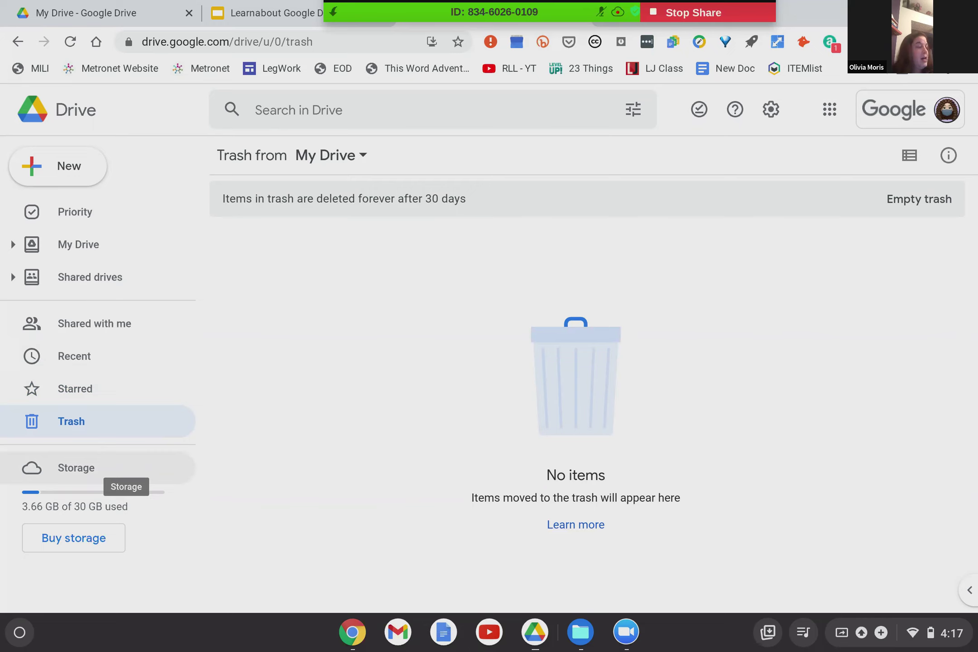
Return to My Drive and scroll through its folders and files such as 2017 Books.docx.
{"action": "left_click", "coordinate": [68, 112]}
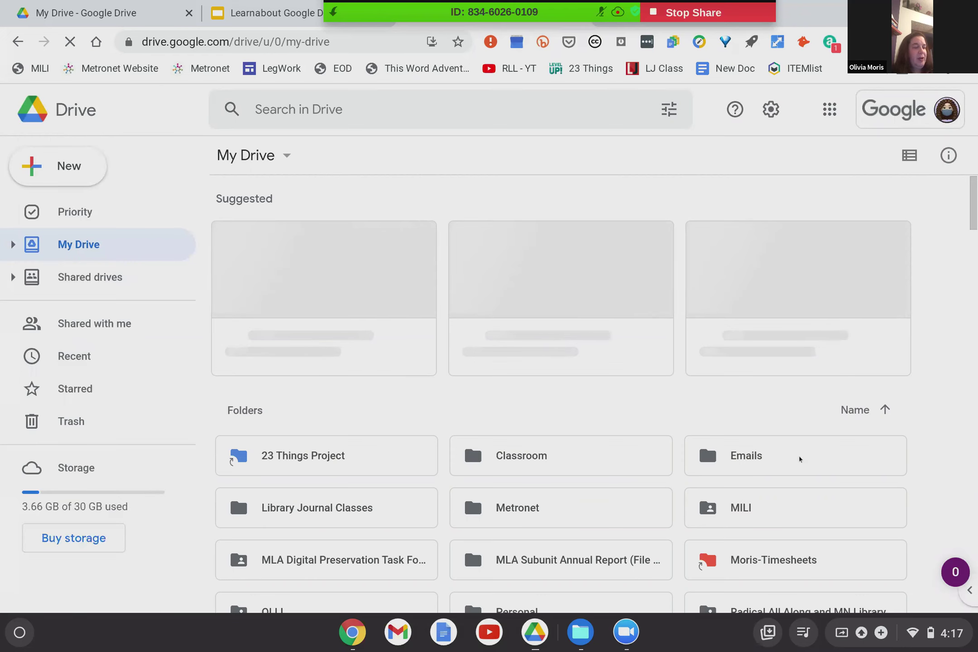
{"action": "scroll", "coordinate": [651, 511], "scroll_direction": "down", "scroll_amount": 6}
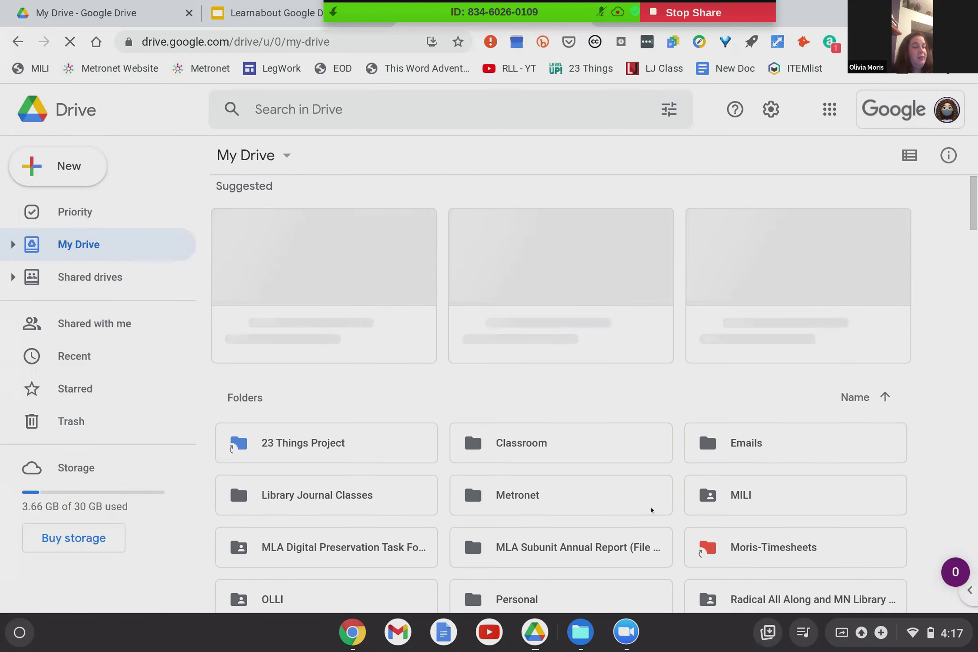
{"action": "scroll", "coordinate": [650, 511], "scroll_direction": "down", "scroll_amount": 4}
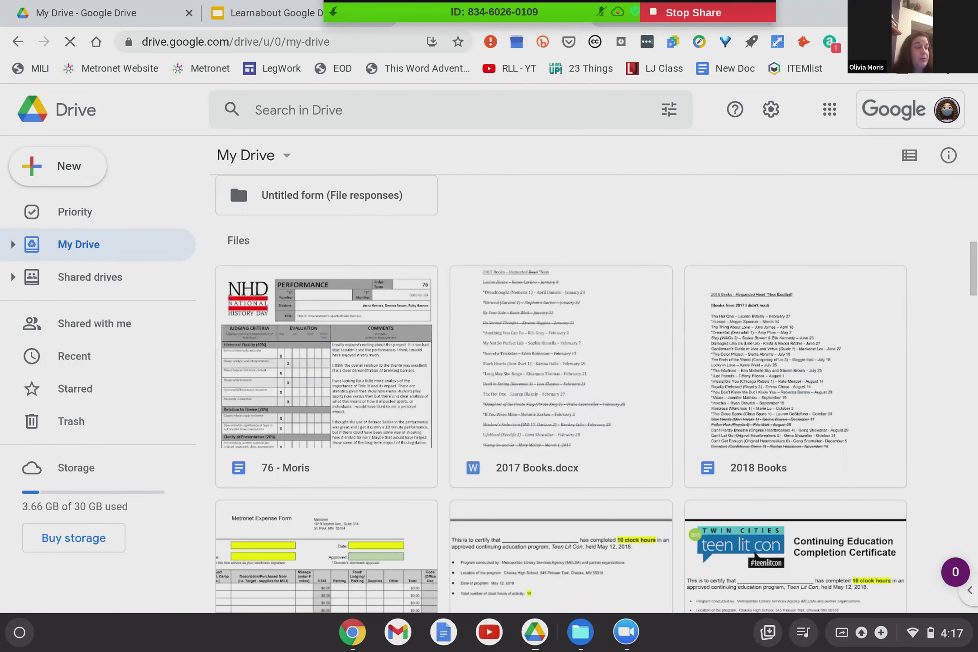
{"action": "scroll", "coordinate": [755, 558], "scroll_direction": "up", "scroll_amount": 6}
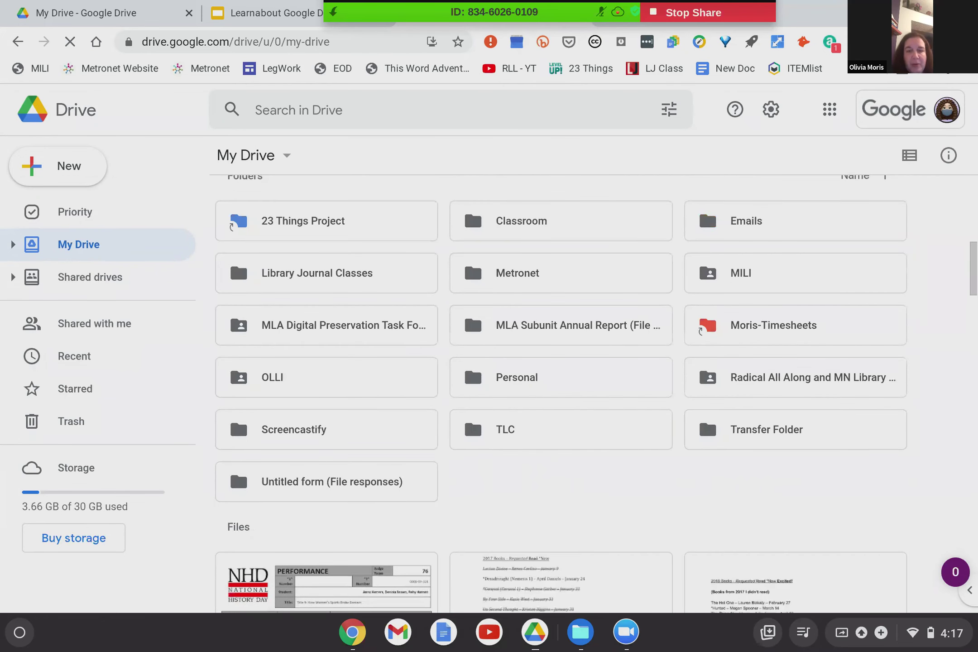
{"action": "scroll", "coordinate": [647, 409], "scroll_direction": "up", "scroll_amount": 5}
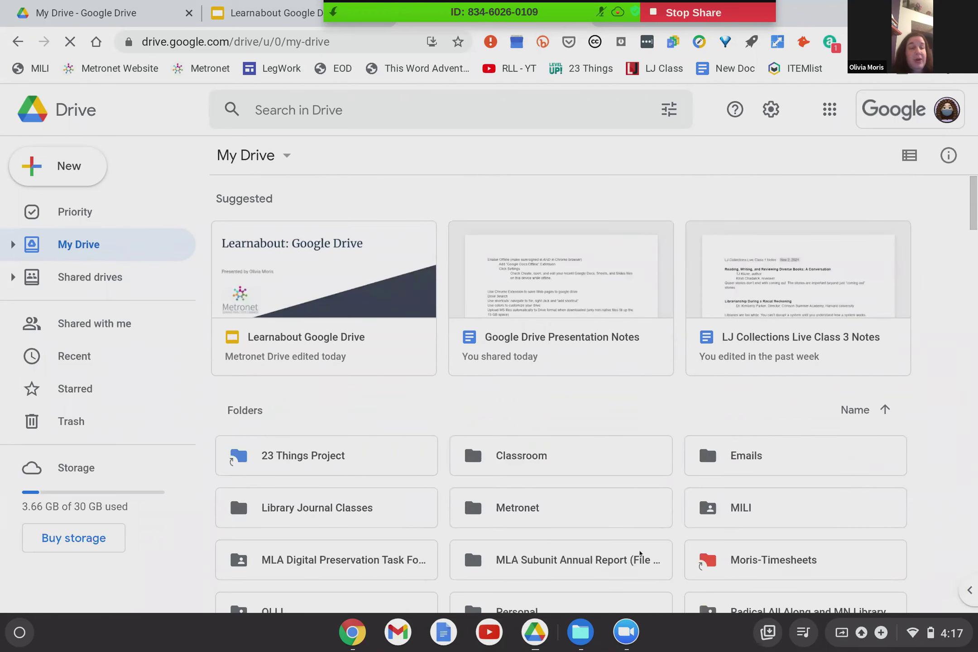
{"action": "scroll", "coordinate": [704, 513], "scroll_direction": "down", "scroll_amount": 1}
{"action": "scroll", "coordinate": [703, 510], "scroll_direction": "down", "scroll_amount": 1}
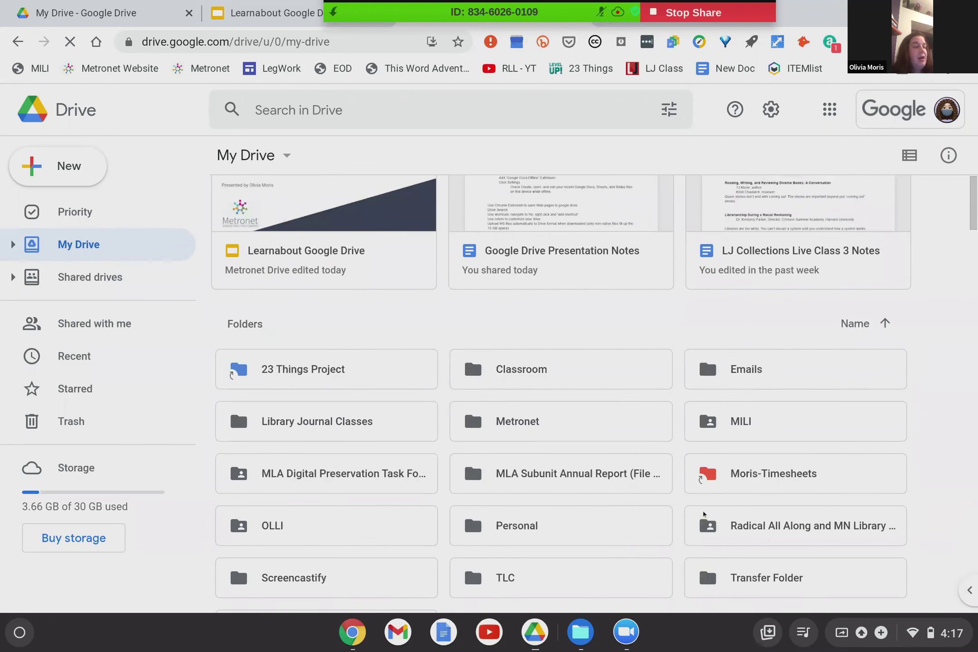
{"action": "scroll", "coordinate": [702, 510], "scroll_direction": "up", "scroll_amount": 2}
{"action": "scroll", "coordinate": [703, 510], "scroll_direction": "down", "scroll_amount": 8}
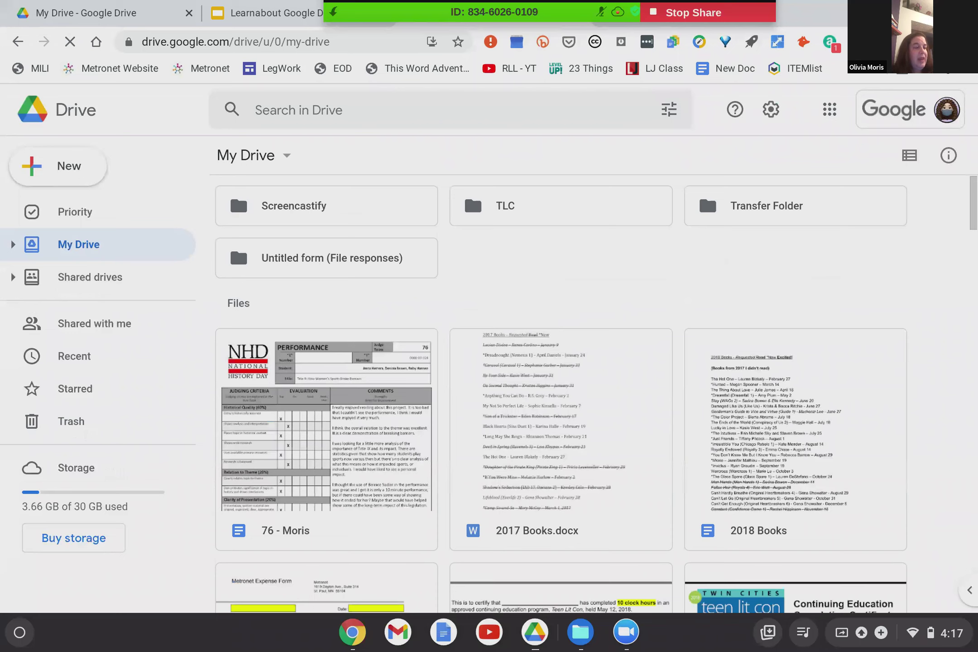
{"action": "scroll", "coordinate": [483, 315], "scroll_direction": "up", "scroll_amount": 8}
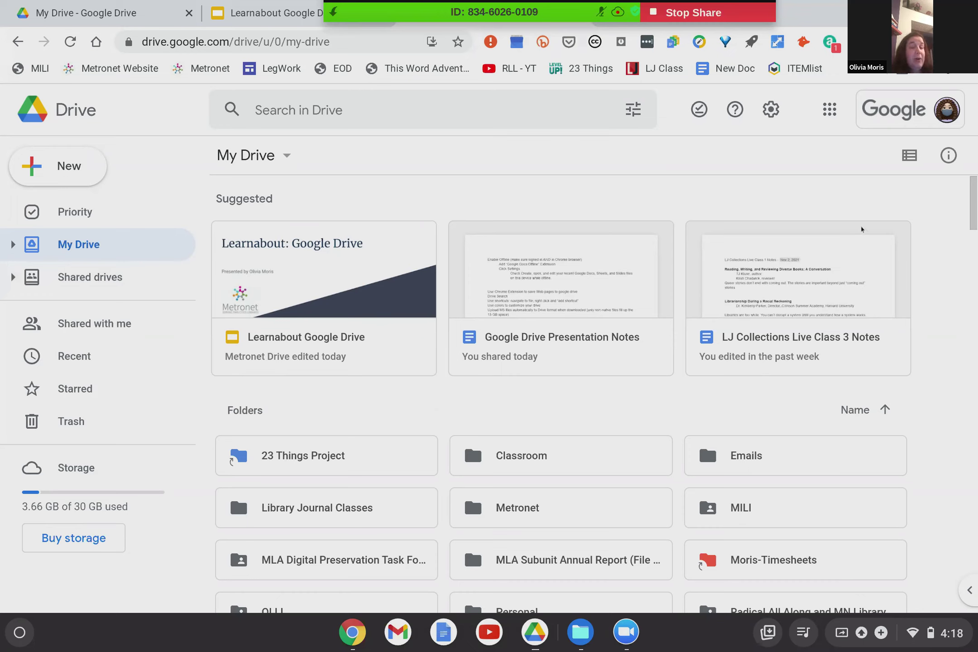
{"action": "left_click", "coordinate": [286, 155]}
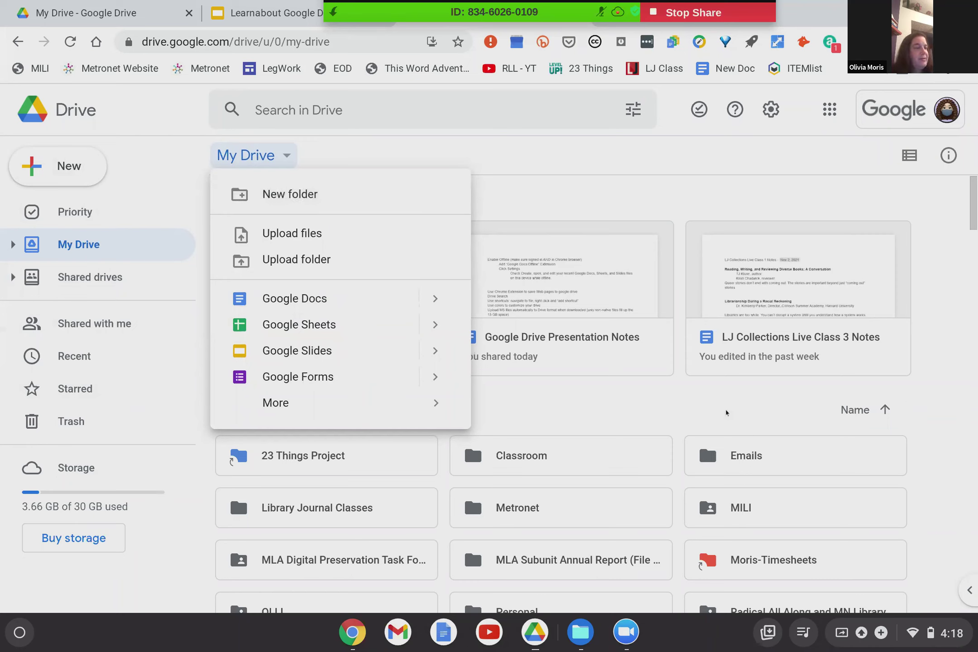
{"action": "left_click", "coordinate": [810, 171]}
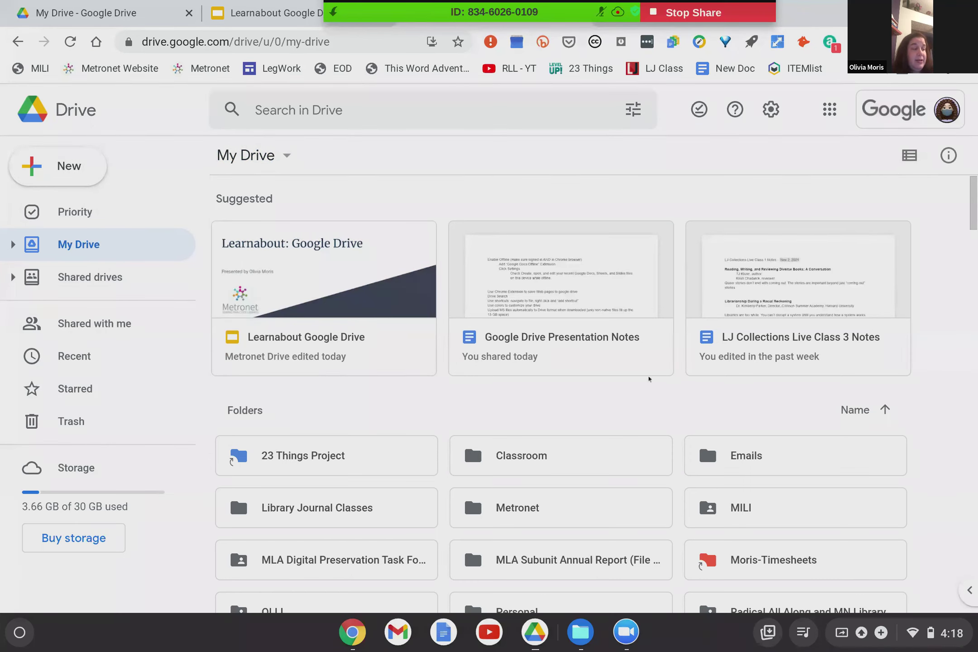
{"action": "scroll", "coordinate": [649, 378], "scroll_direction": "down", "scroll_amount": 3}
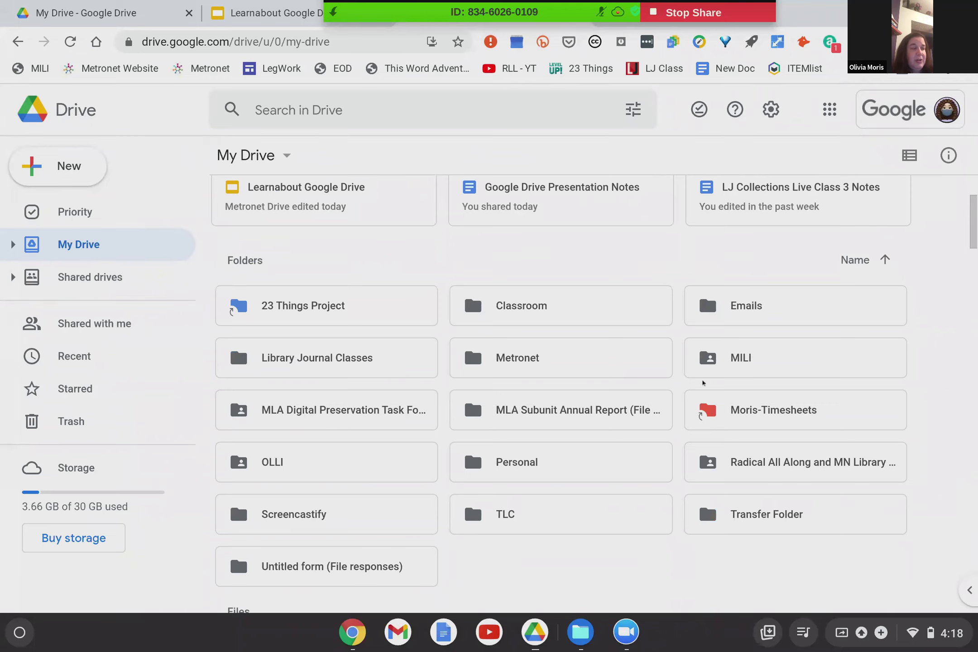
{"action": "left_click", "coordinate": [905, 158]}
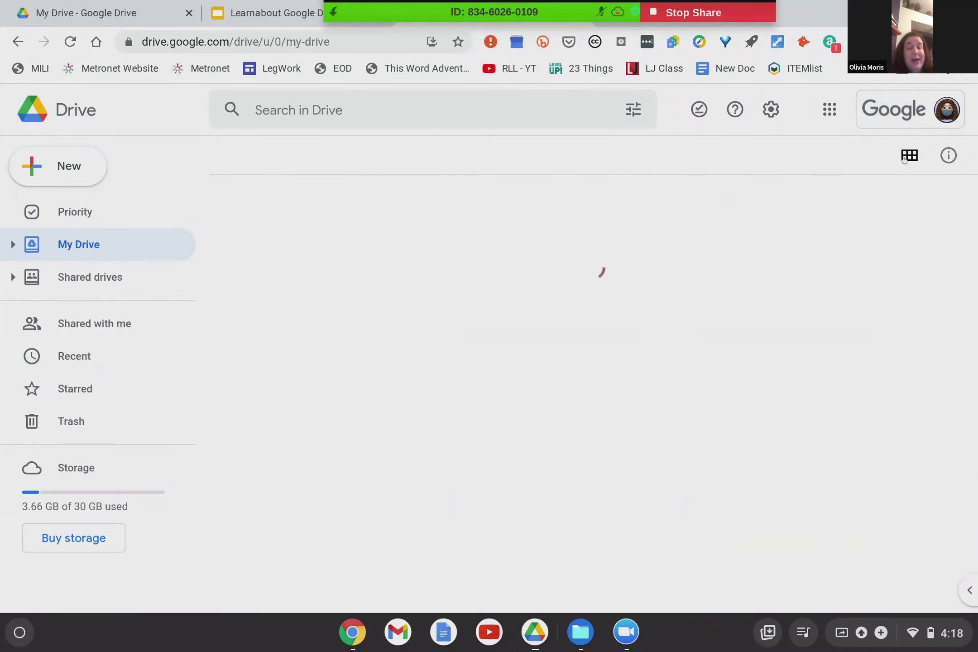
{"action": "scroll", "coordinate": [584, 606], "scroll_direction": "down", "scroll_amount": 5}
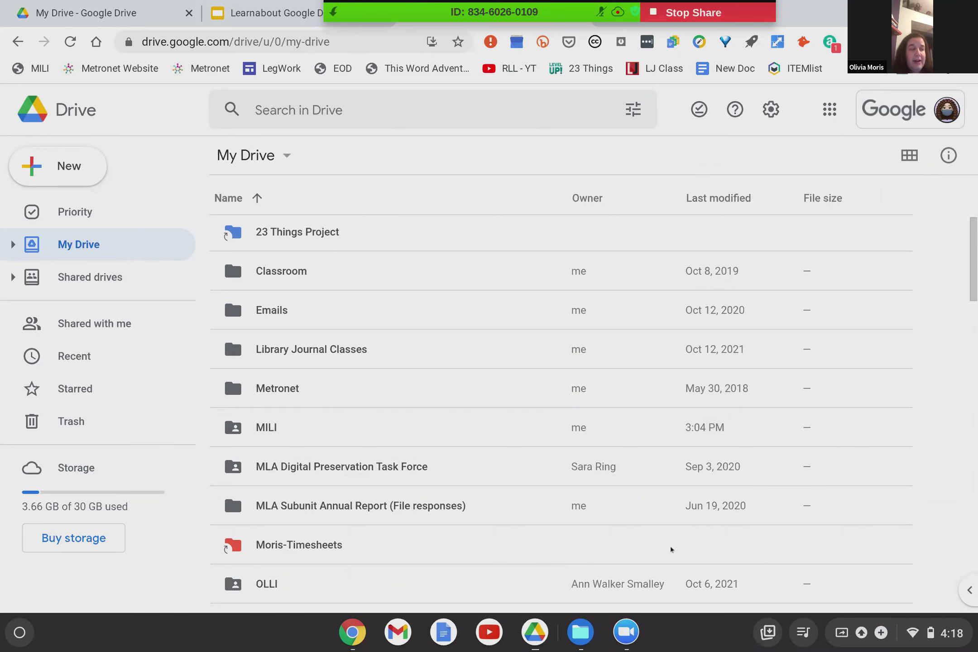
{"action": "scroll", "coordinate": [766, 554], "scroll_direction": "down", "scroll_amount": 15}
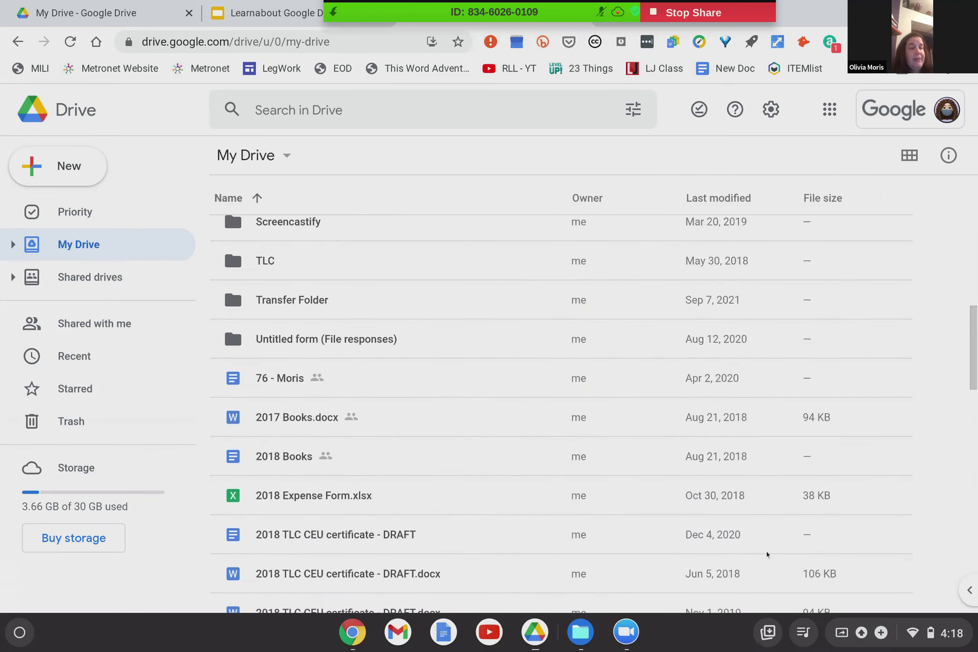
{"action": "scroll", "coordinate": [822, 312], "scroll_direction": "up", "scroll_amount": 5}
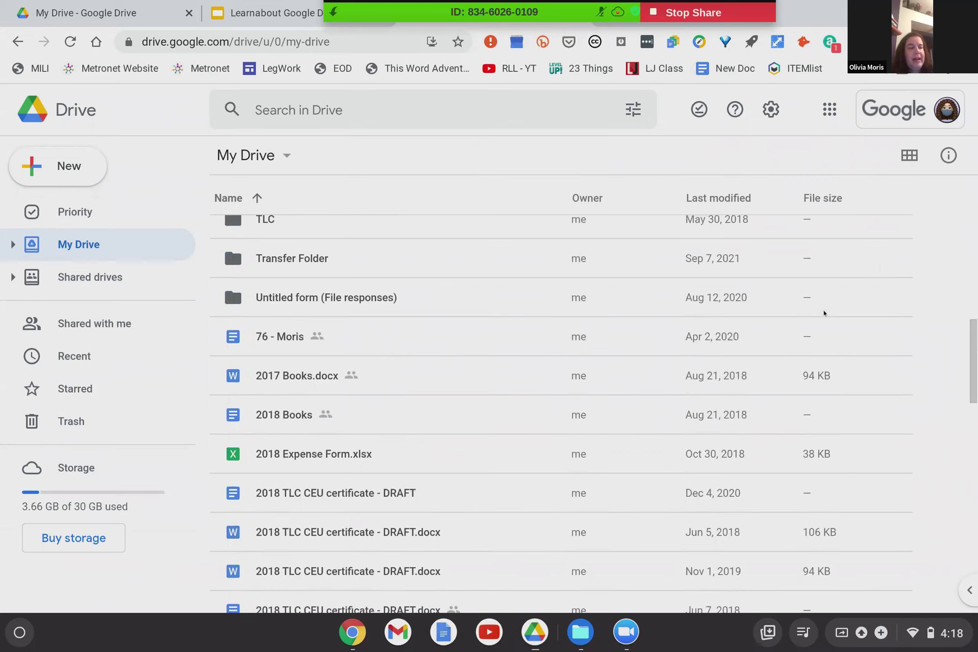
{"action": "scroll", "coordinate": [796, 269], "scroll_direction": "down", "scroll_amount": 9}
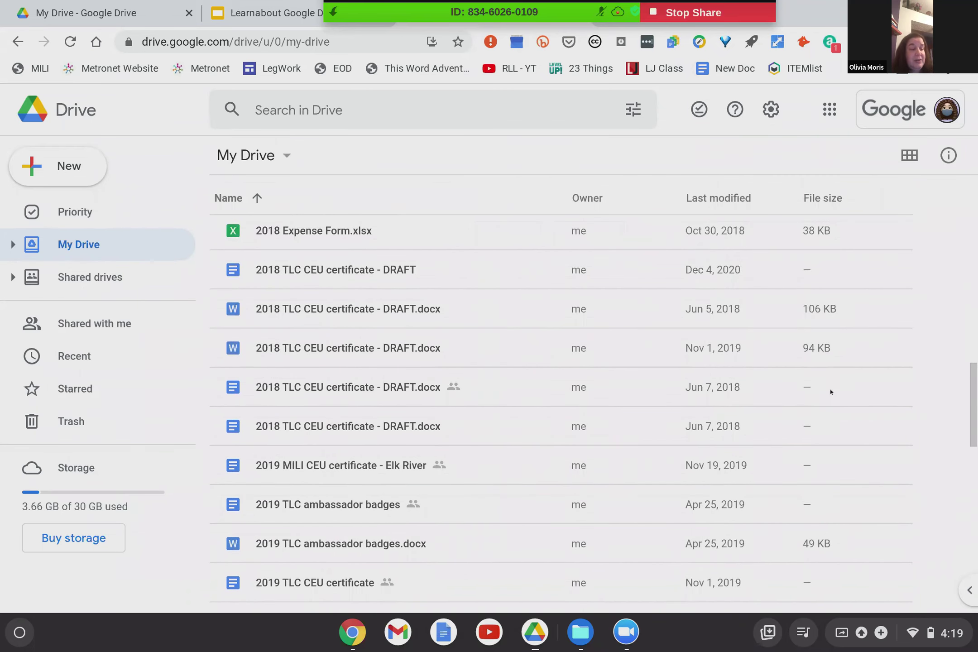
{"action": "scroll", "coordinate": [831, 398], "scroll_direction": "up", "scroll_amount": 15}
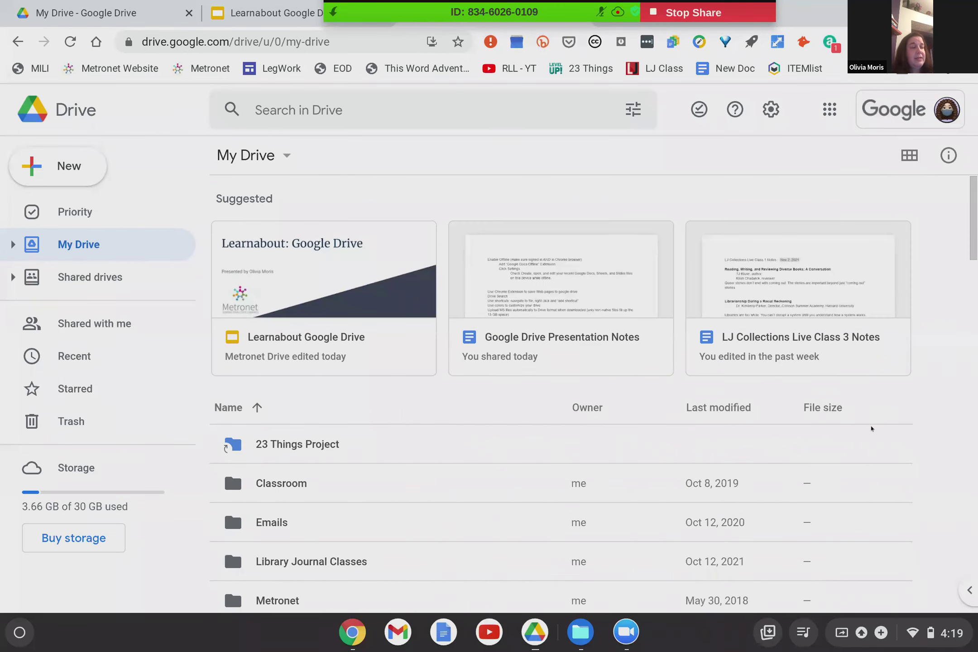
{"action": "left_click", "coordinate": [907, 157]}
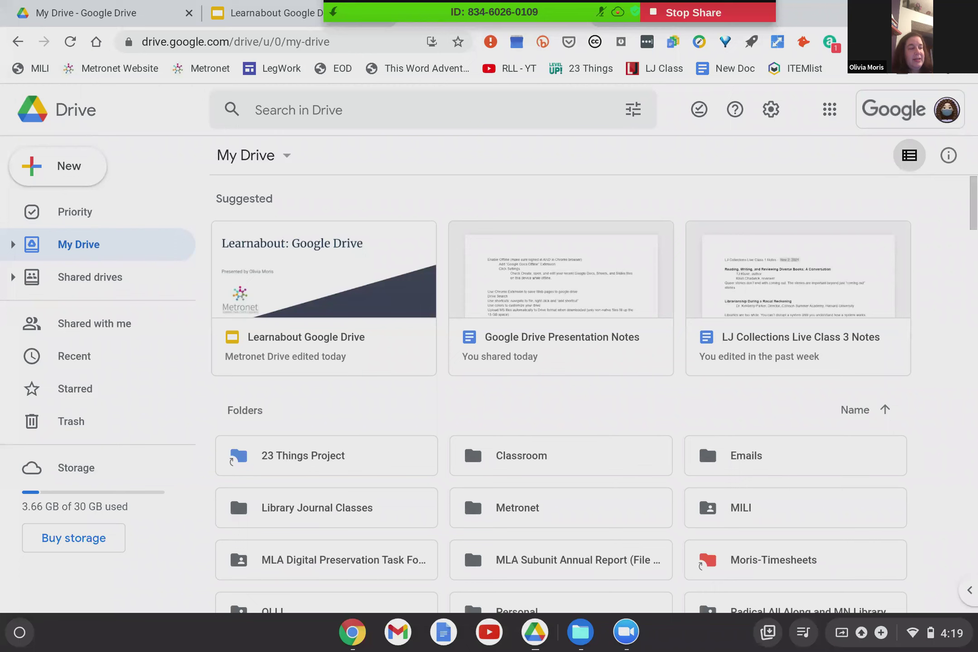
{"action": "scroll", "coordinate": [749, 331], "scroll_direction": "down", "scroll_amount": 4}
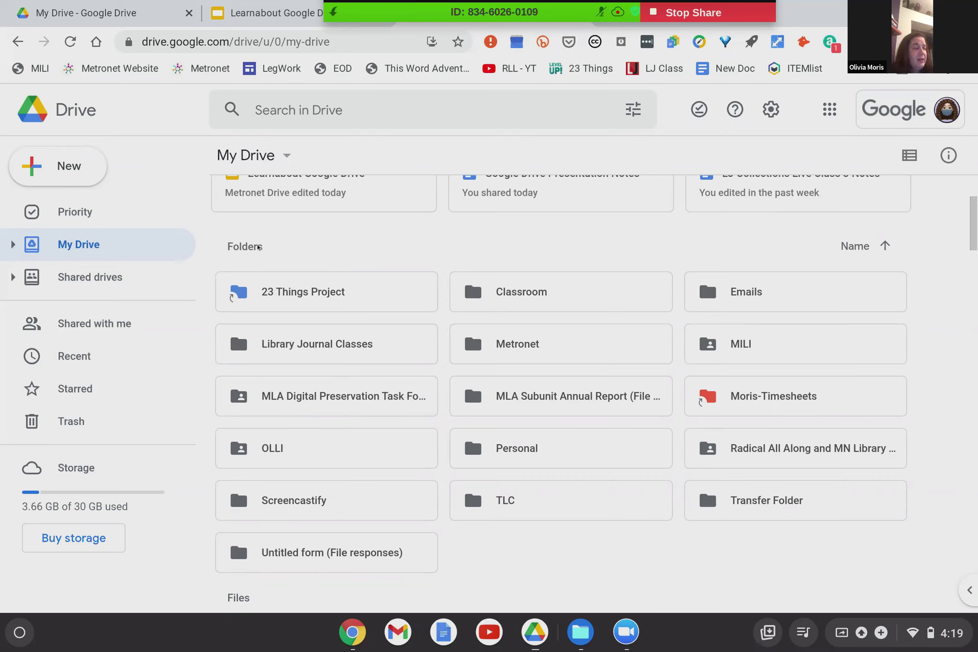
Reverse the folder name sort to descending, then restore ascending alphabetical order.
{"action": "left_click", "coordinate": [862, 252]}
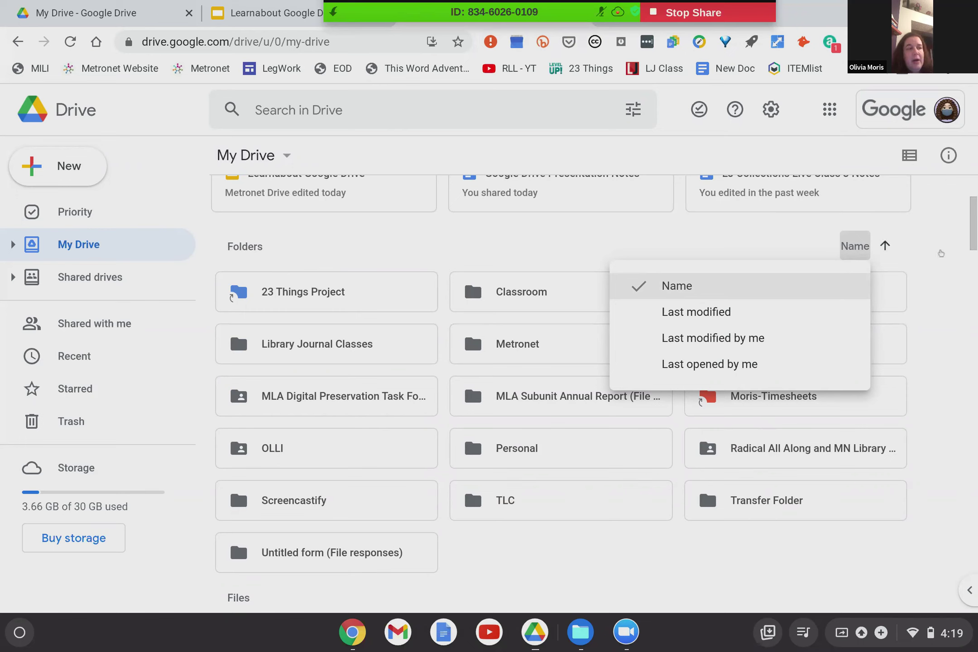
{"action": "left_click", "coordinate": [883, 248]}
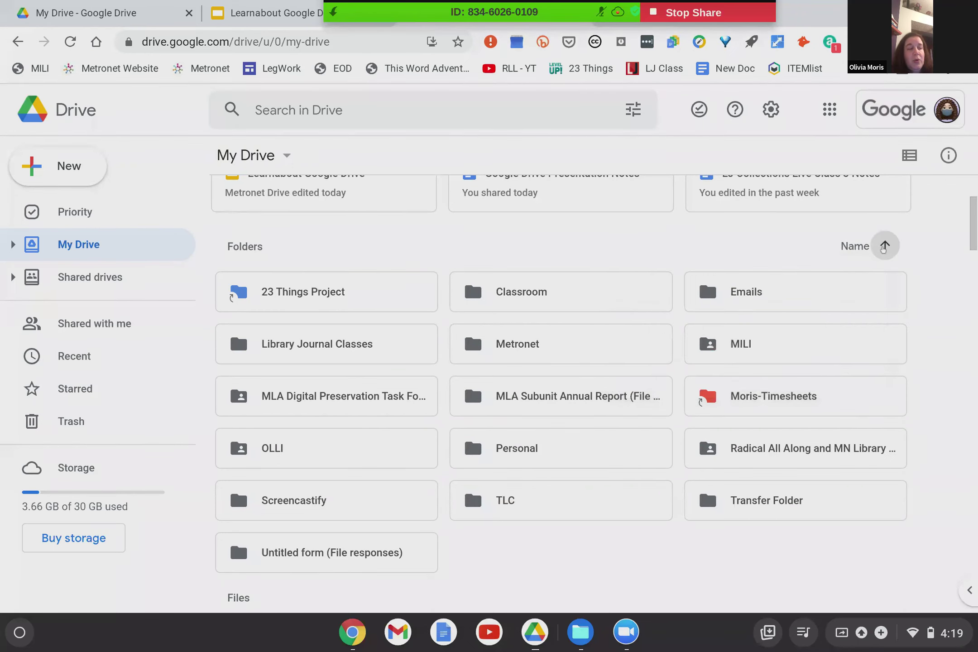
{"action": "left_click", "coordinate": [884, 246]}
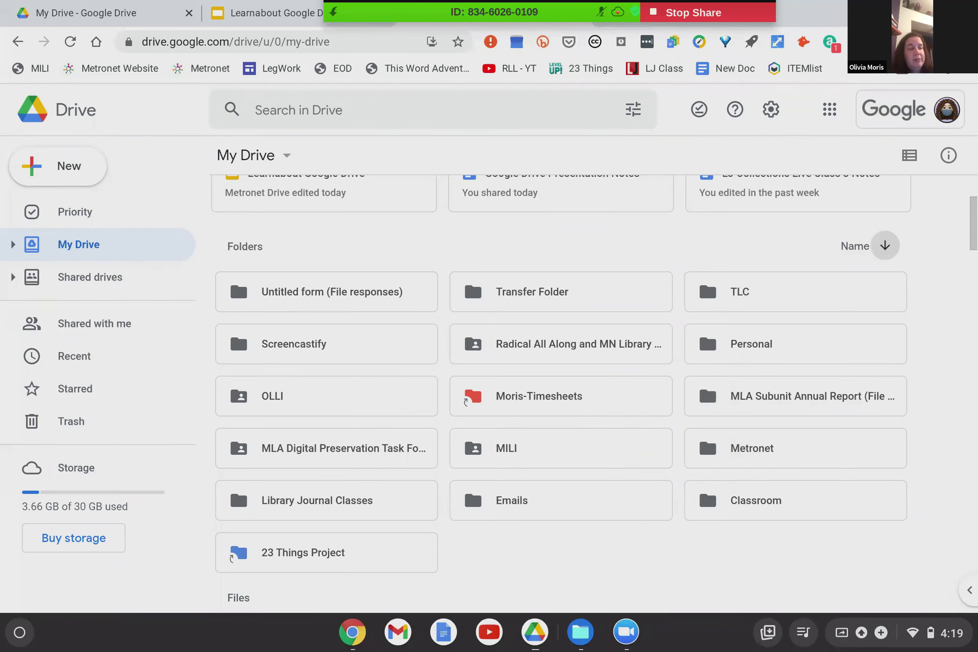
{"action": "left_click", "coordinate": [882, 248]}
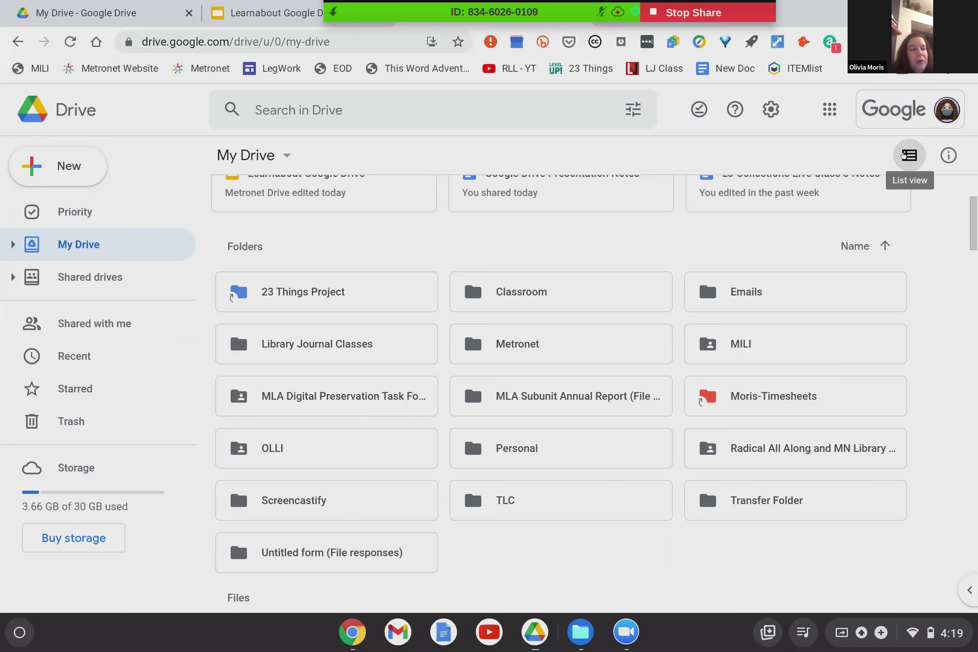
Open the details pane for the Metronet folder, then for the MILI folder and its sharing.
{"action": "left_click", "coordinate": [948, 155]}
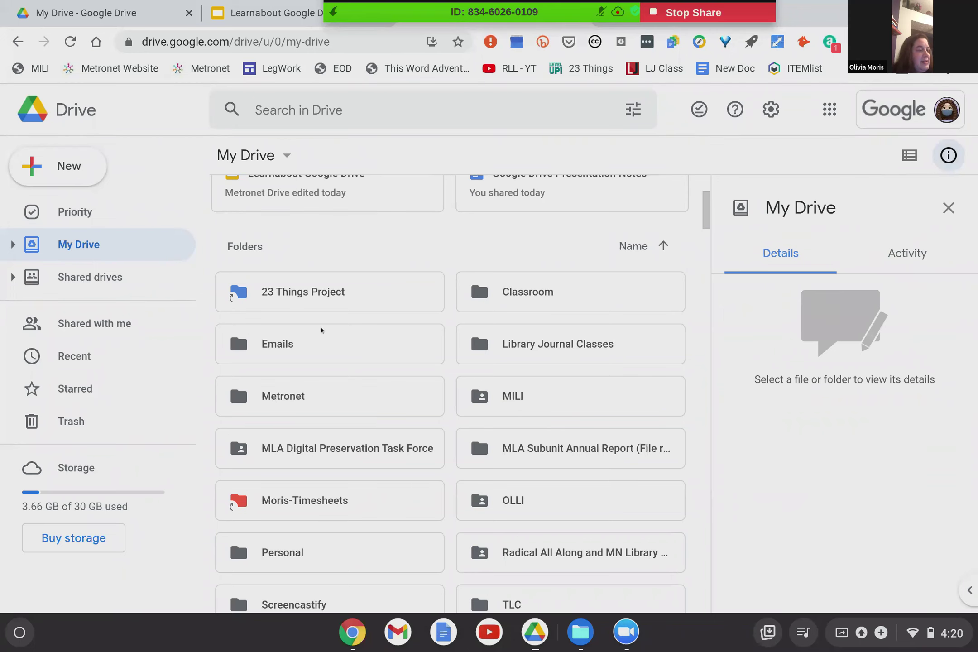
{"action": "left_click", "coordinate": [315, 401]}
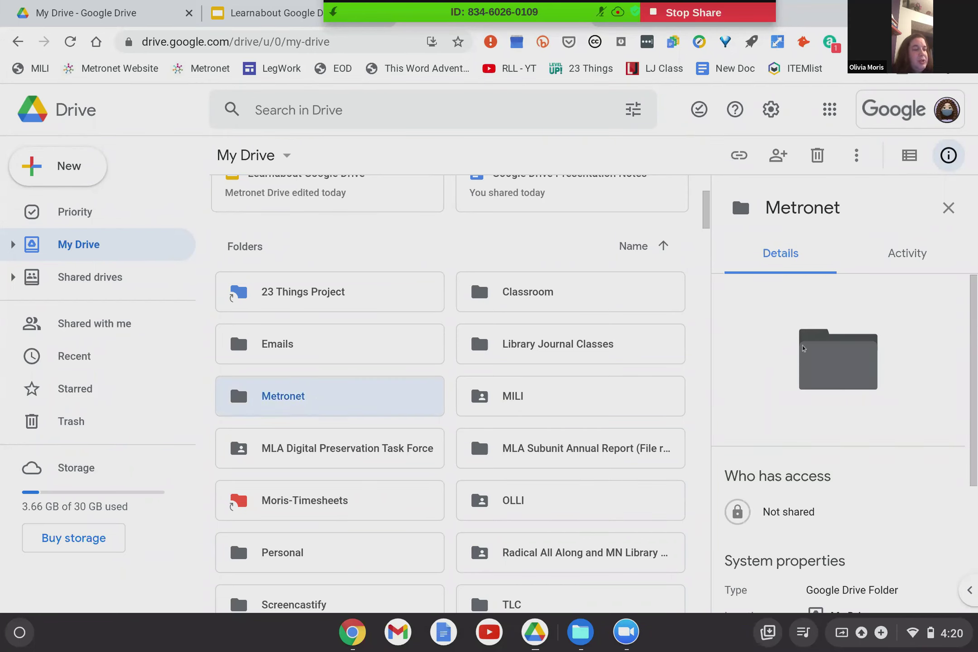
{"action": "scroll", "coordinate": [815, 349], "scroll_direction": "down", "scroll_amount": 1}
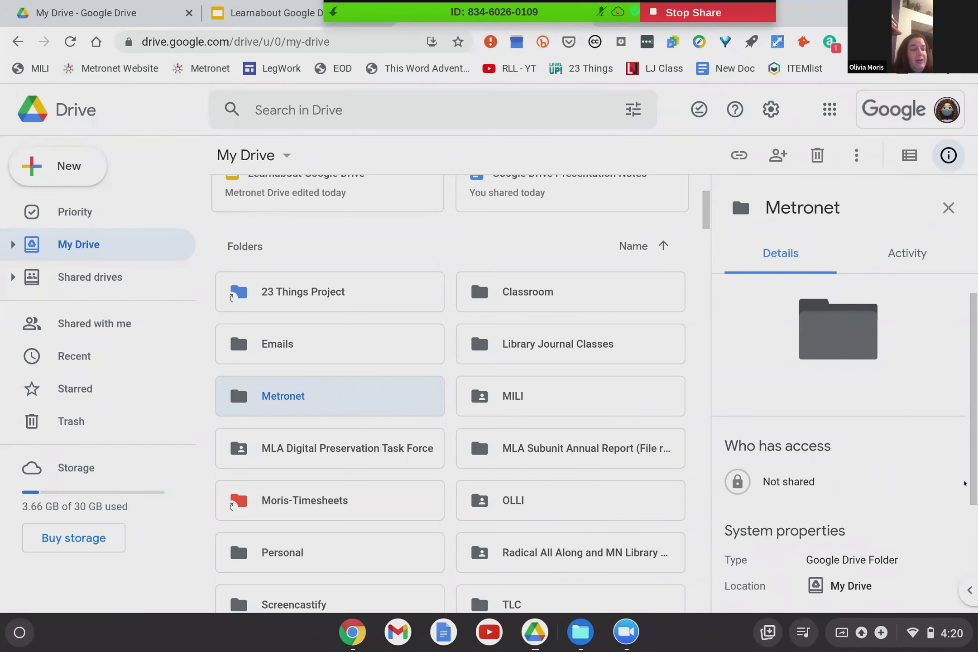
{"action": "scroll", "coordinate": [831, 387], "scroll_direction": "down", "scroll_amount": 5}
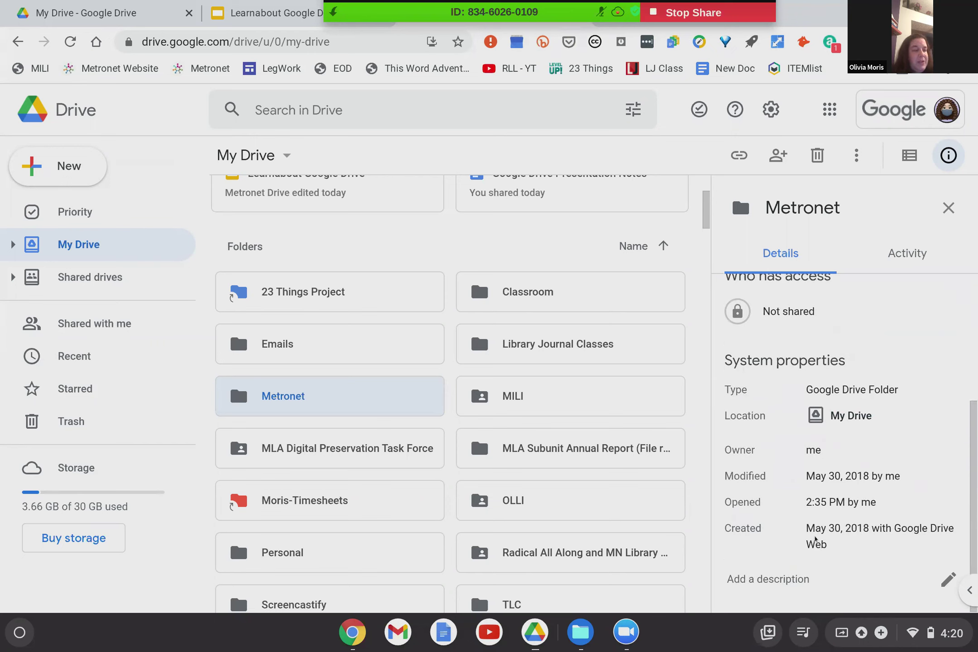
{"action": "scroll", "coordinate": [812, 534], "scroll_direction": "up", "scroll_amount": 5}
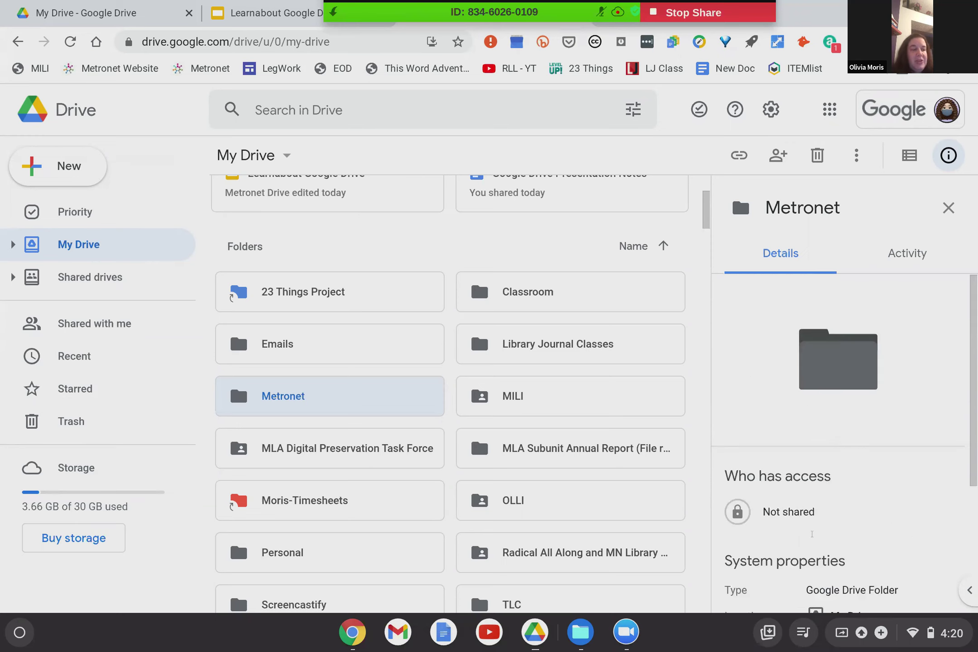
{"action": "scroll", "coordinate": [784, 511], "scroll_direction": "down", "scroll_amount": 2}
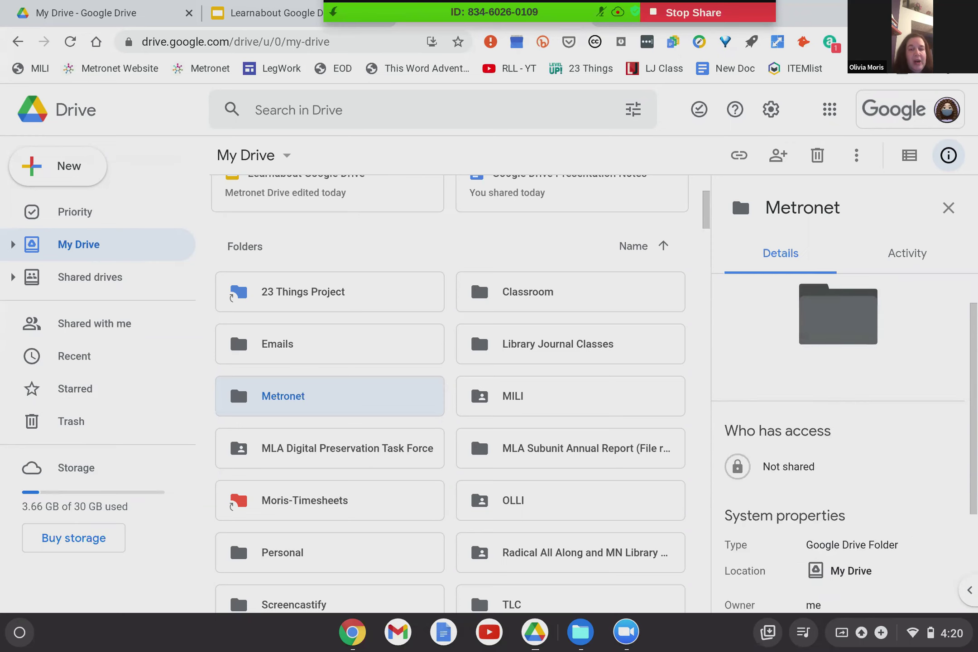
{"action": "left_click", "coordinate": [588, 401]}
{"action": "scroll", "coordinate": [815, 405], "scroll_direction": "down", "scroll_amount": 2}
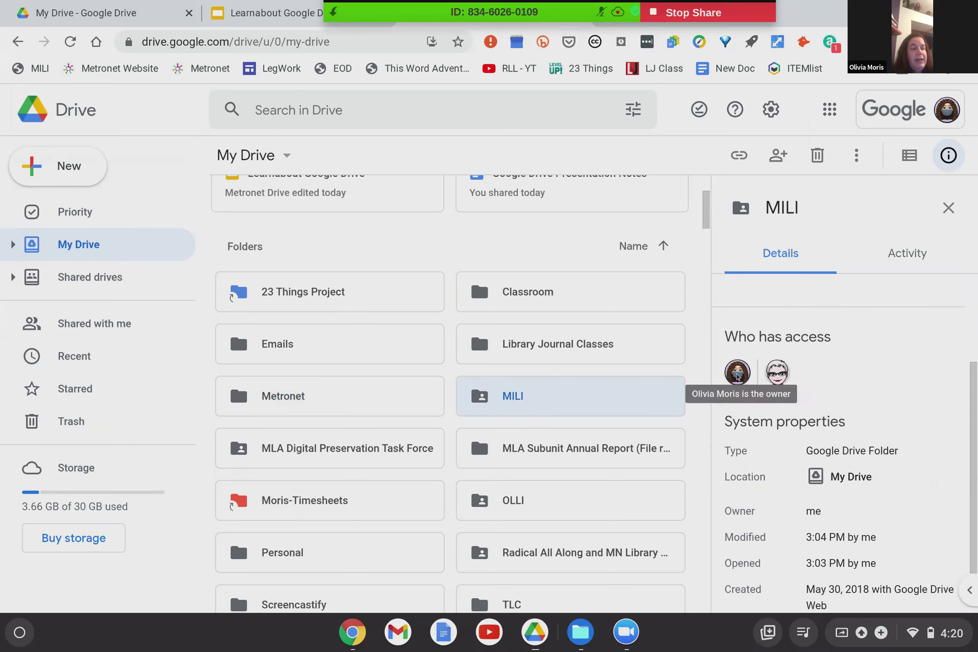
{"action": "mouse_move", "coordinate": [785, 381]}
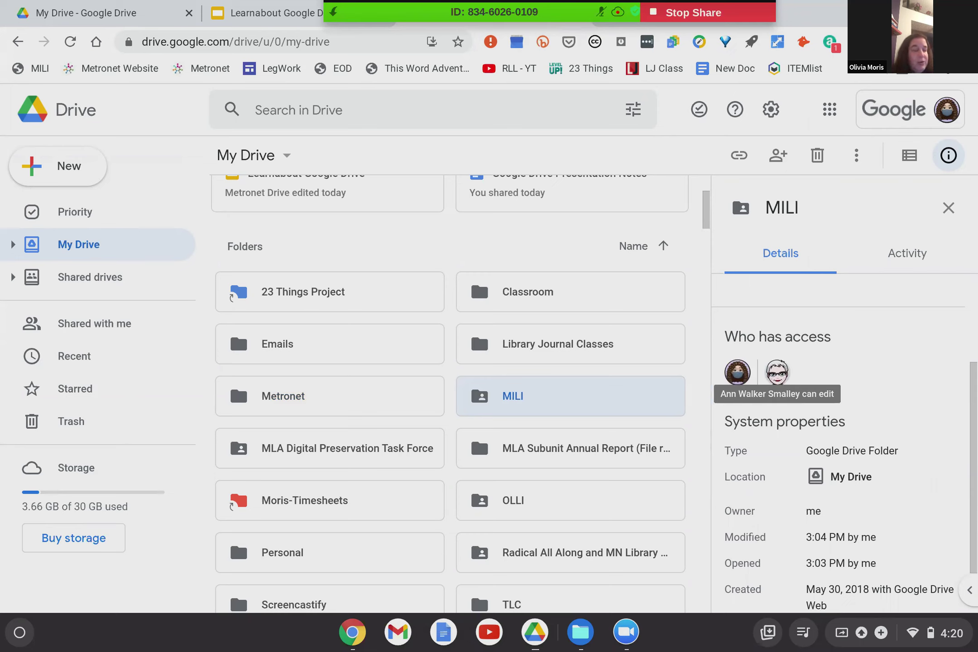
Review the MILI folder's recent activity history, then close the details pane.
{"action": "left_click", "coordinate": [915, 254]}
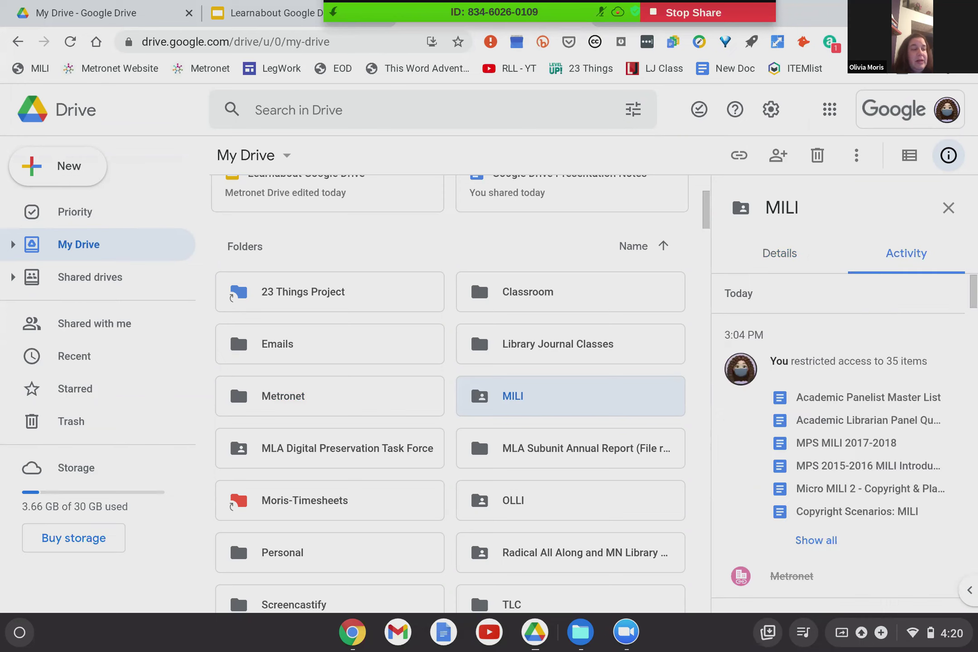
{"action": "scroll", "coordinate": [953, 490], "scroll_direction": "down", "scroll_amount": 3}
{"action": "scroll", "coordinate": [816, 475], "scroll_direction": "down", "scroll_amount": 10}
{"action": "scroll", "coordinate": [837, 453], "scroll_direction": "down", "scroll_amount": 10}
{"action": "scroll", "coordinate": [837, 453], "scroll_direction": "down", "scroll_amount": 10}
{"action": "scroll", "coordinate": [837, 452], "scroll_direction": "up", "scroll_amount": 15}
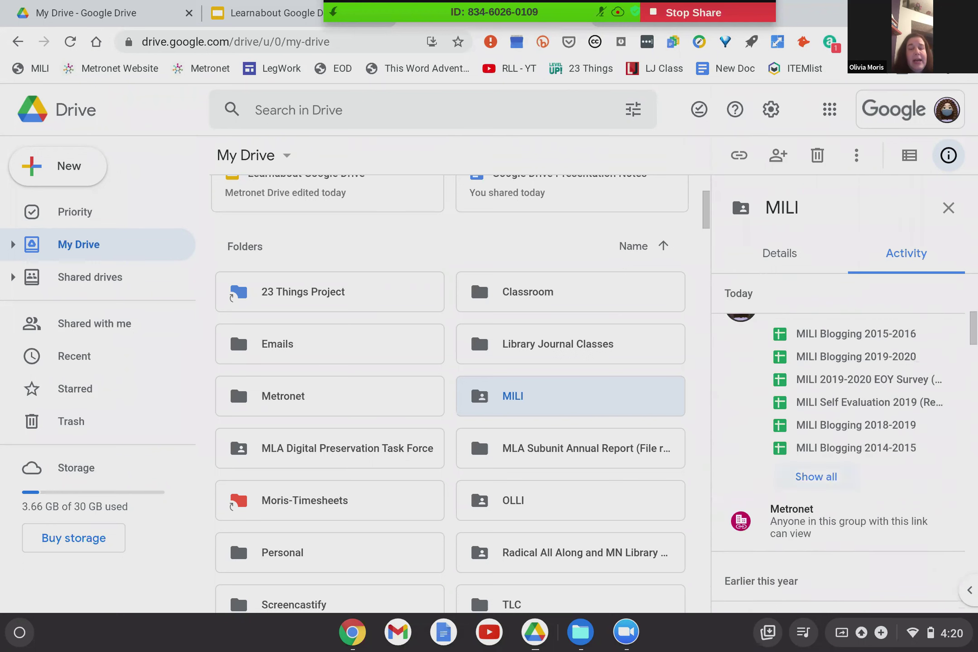
{"action": "scroll", "coordinate": [837, 453], "scroll_direction": "up", "scroll_amount": 3}
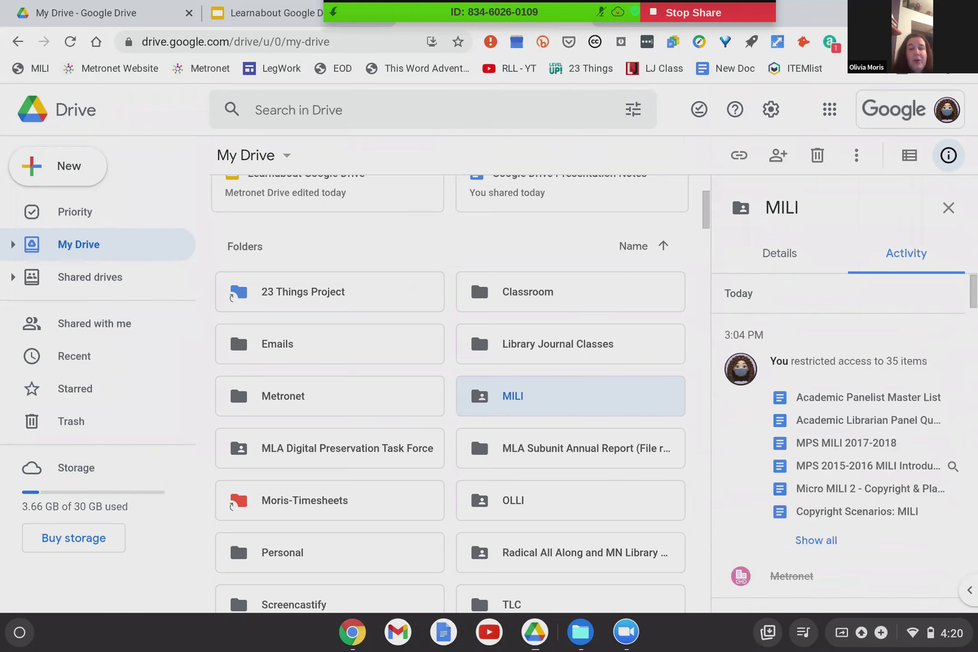
{"action": "left_click", "coordinate": [947, 208]}
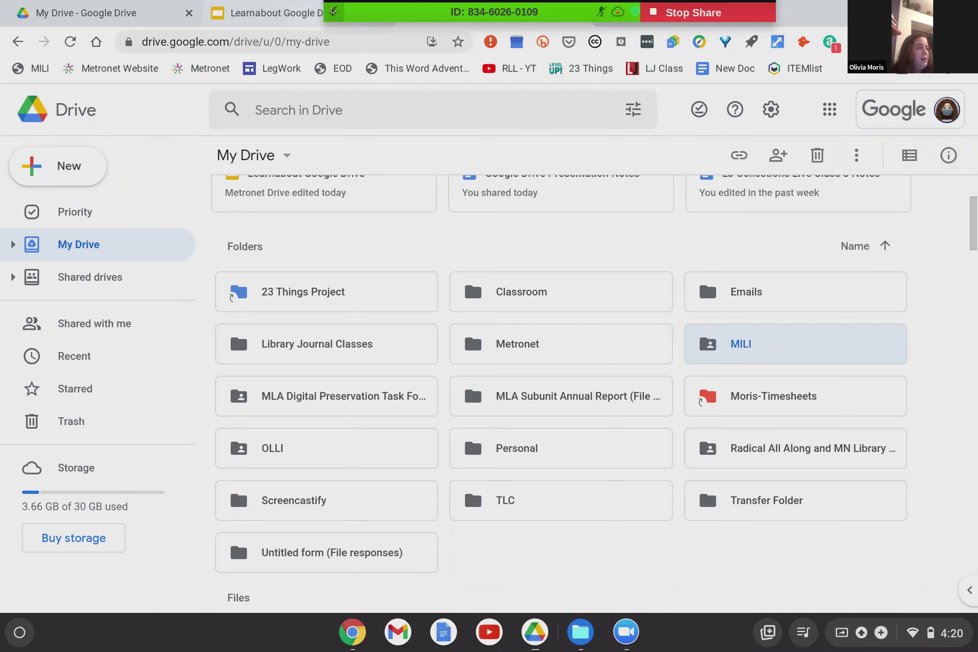
Advance the Learnabout Google Drive presentation to the Navigation slide, then return to My Drive.
{"action": "left_click", "coordinate": [301, 15]}
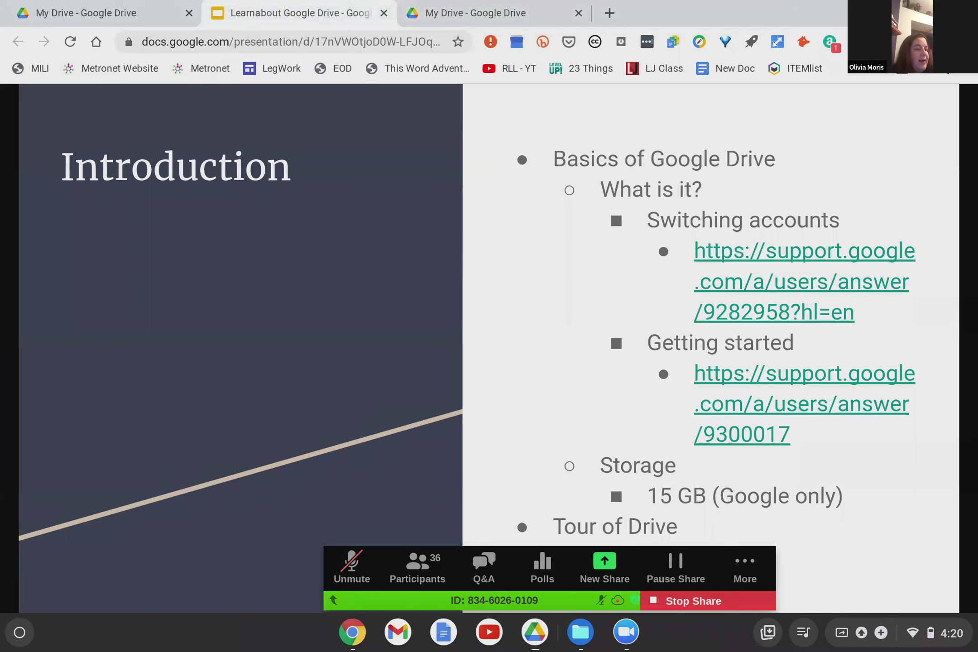
{"action": "key", "text": "Right"}
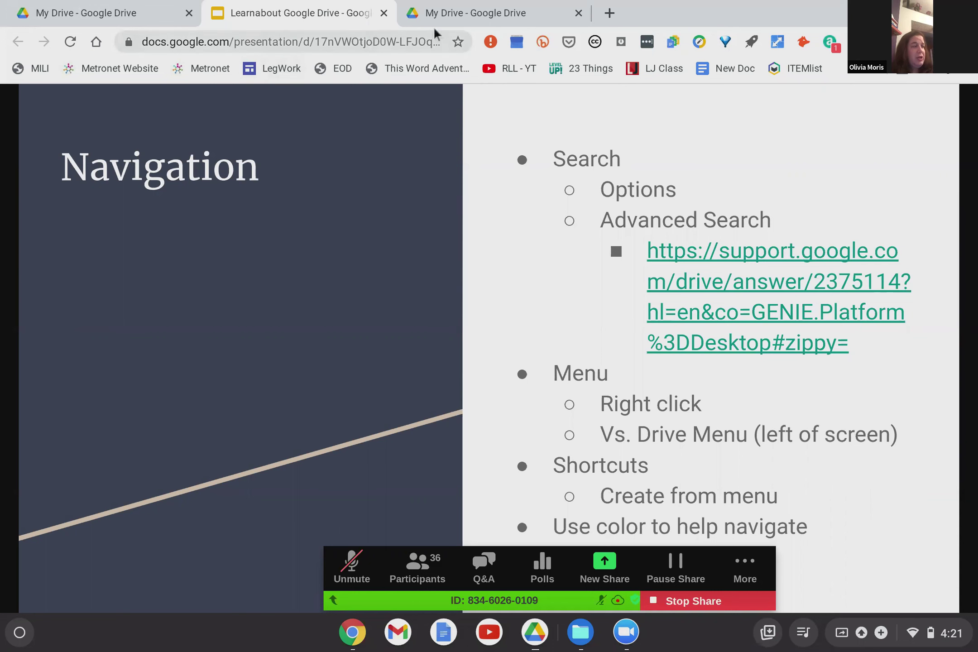
{"action": "left_click", "coordinate": [463, 12]}
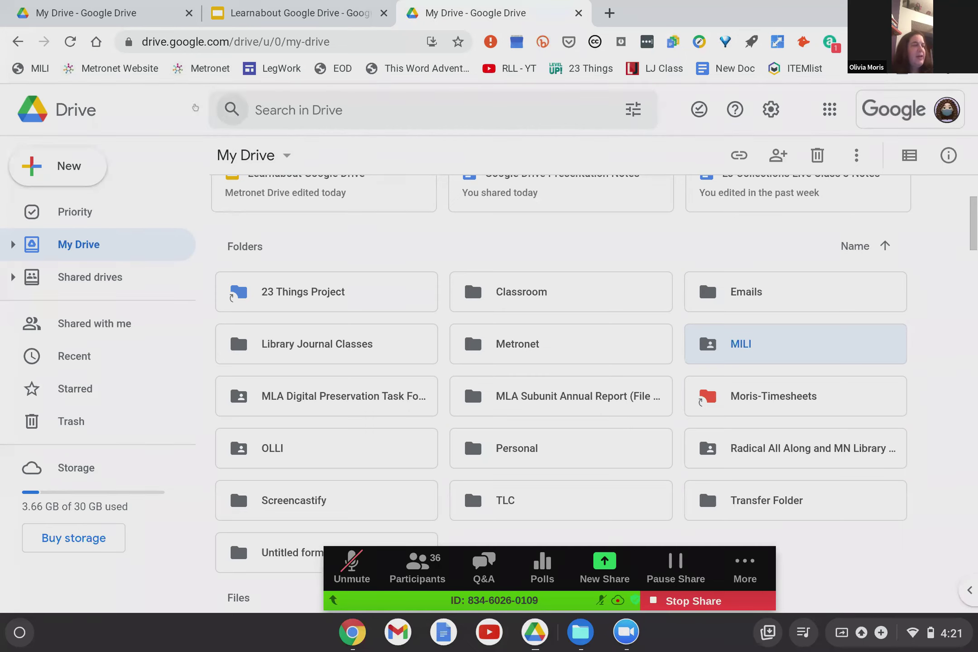
Run a Drive search and show the recent-search, people and file-type suggestions.
{"action": "left_click", "coordinate": [230, 113]}
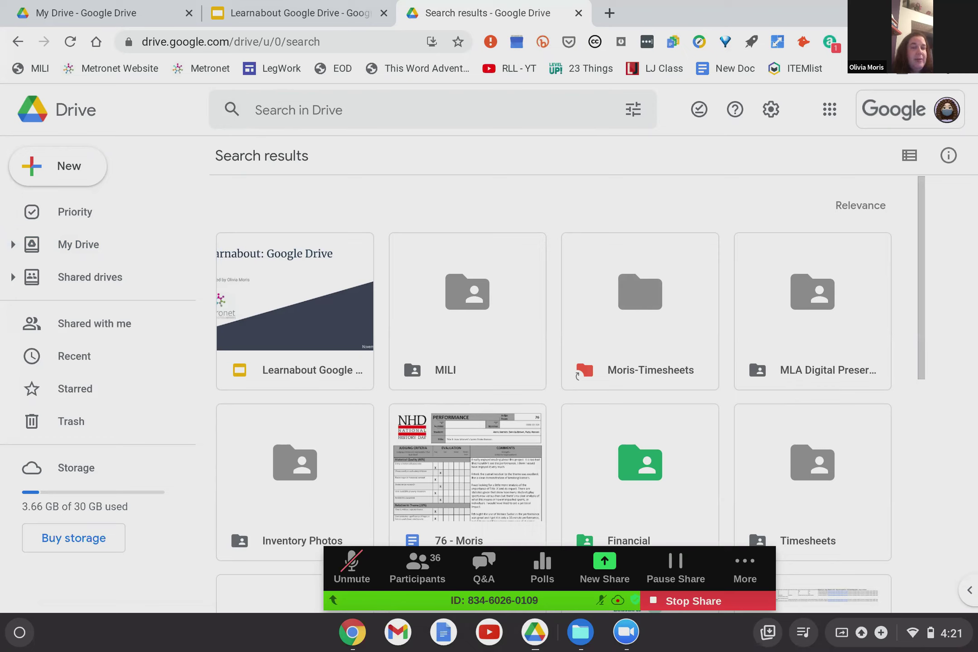
{"action": "left_click", "coordinate": [280, 103]}
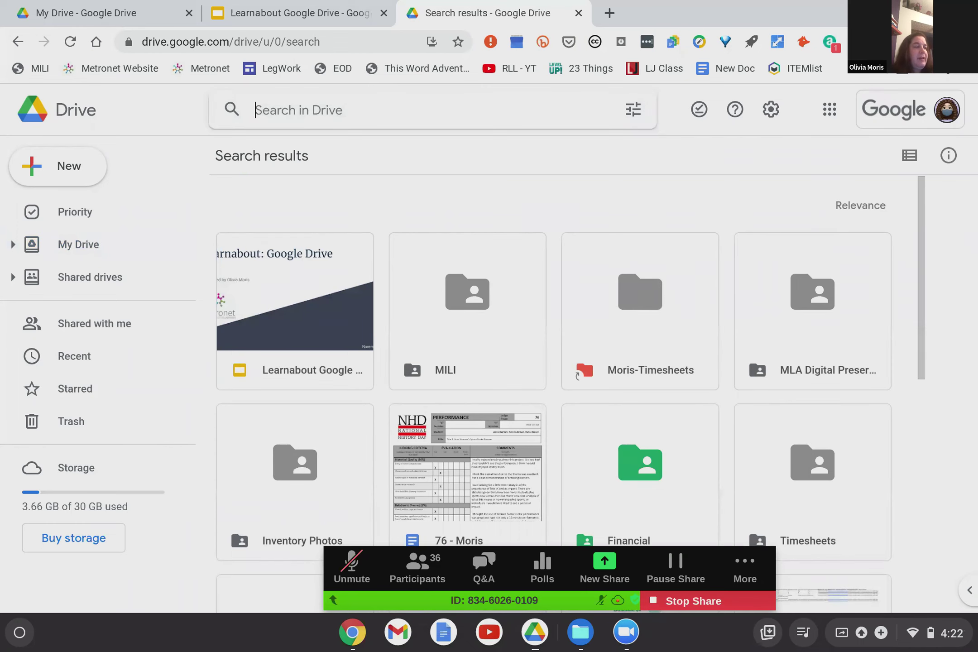
{"action": "left_click", "coordinate": [274, 105]}
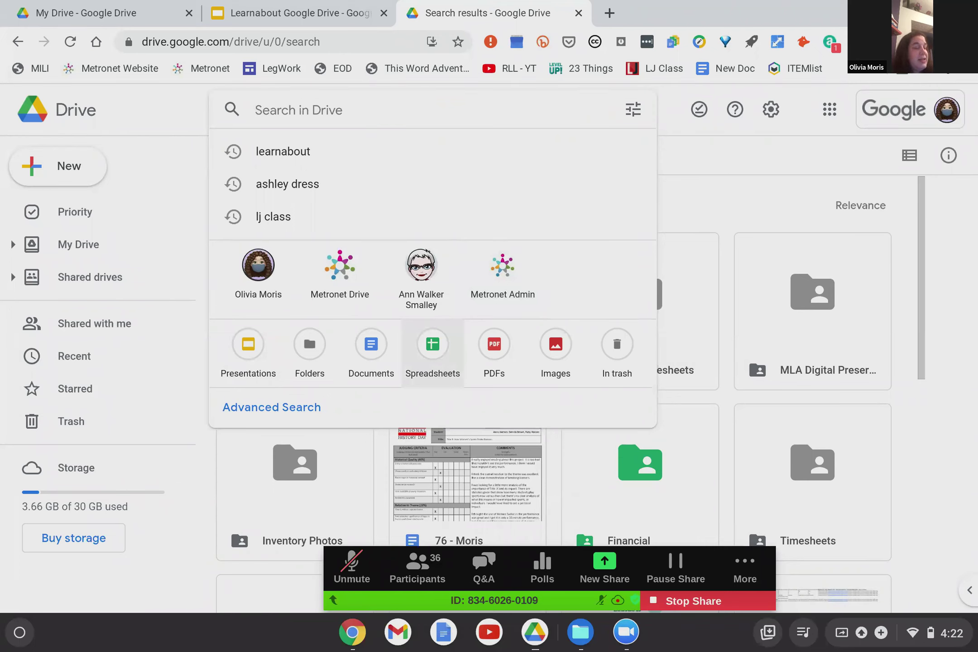
Filter the search to presentations only, browse the results, then clear the type:presentation query.
{"action": "left_click", "coordinate": [239, 355]}
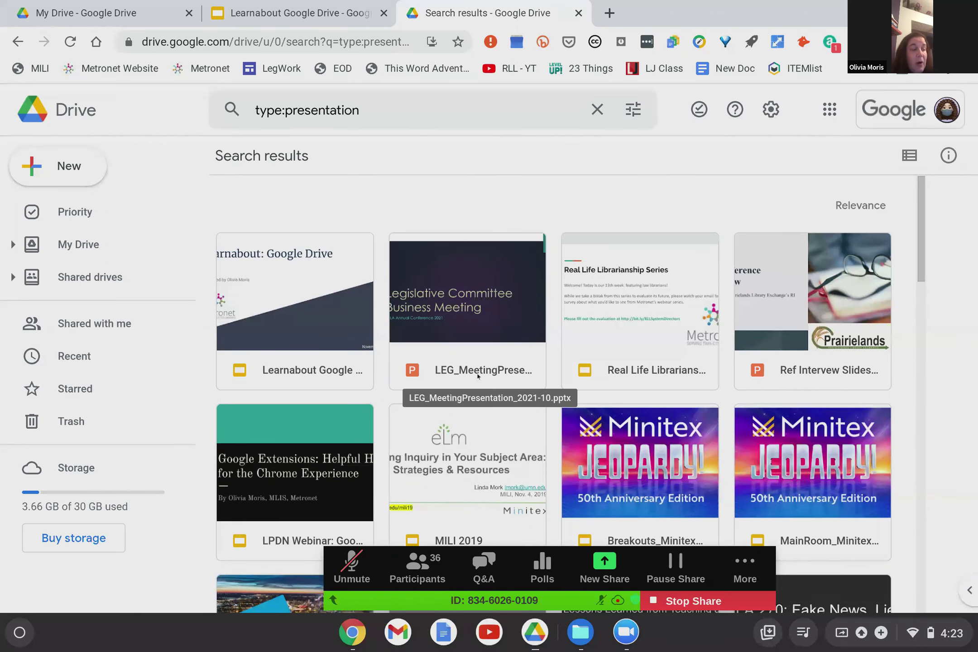
{"action": "scroll", "coordinate": [478, 376], "scroll_direction": "down", "scroll_amount": 10}
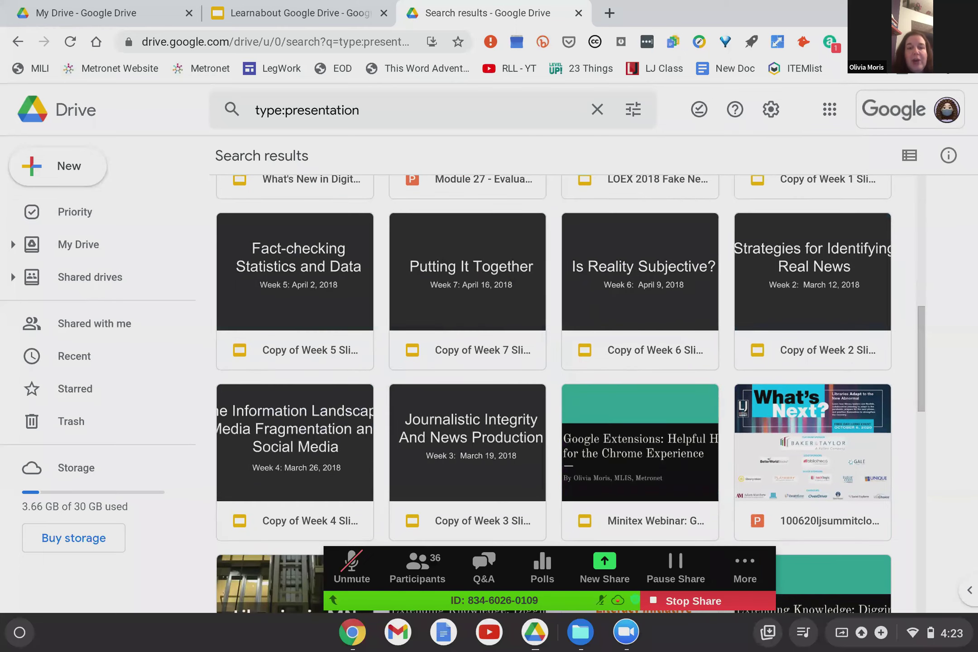
{"action": "scroll", "coordinate": [552, 394], "scroll_direction": "down", "scroll_amount": 5}
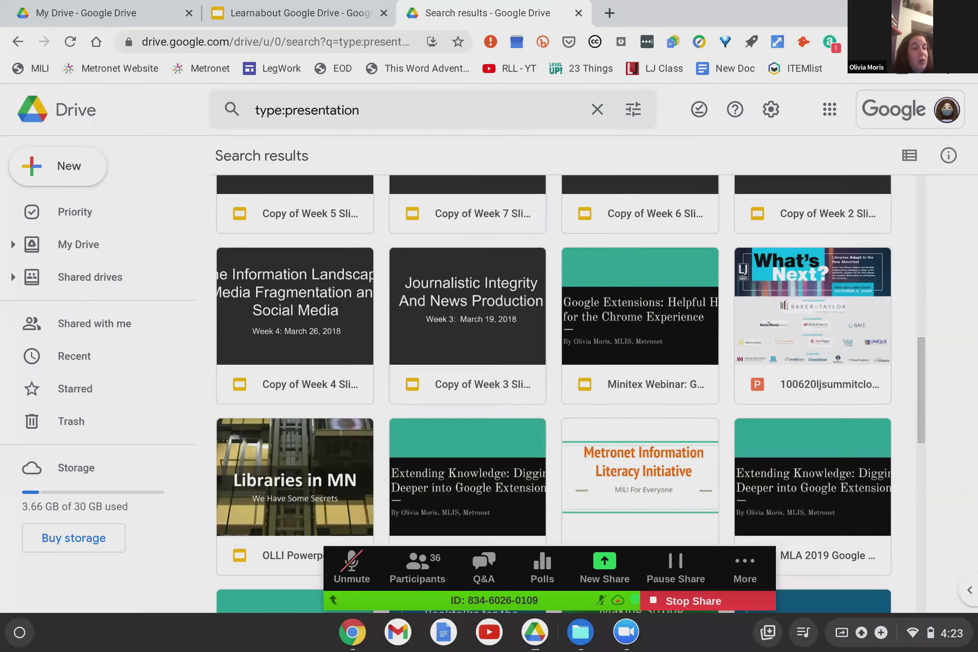
{"action": "scroll", "coordinate": [570, 393], "scroll_direction": "down", "scroll_amount": 3}
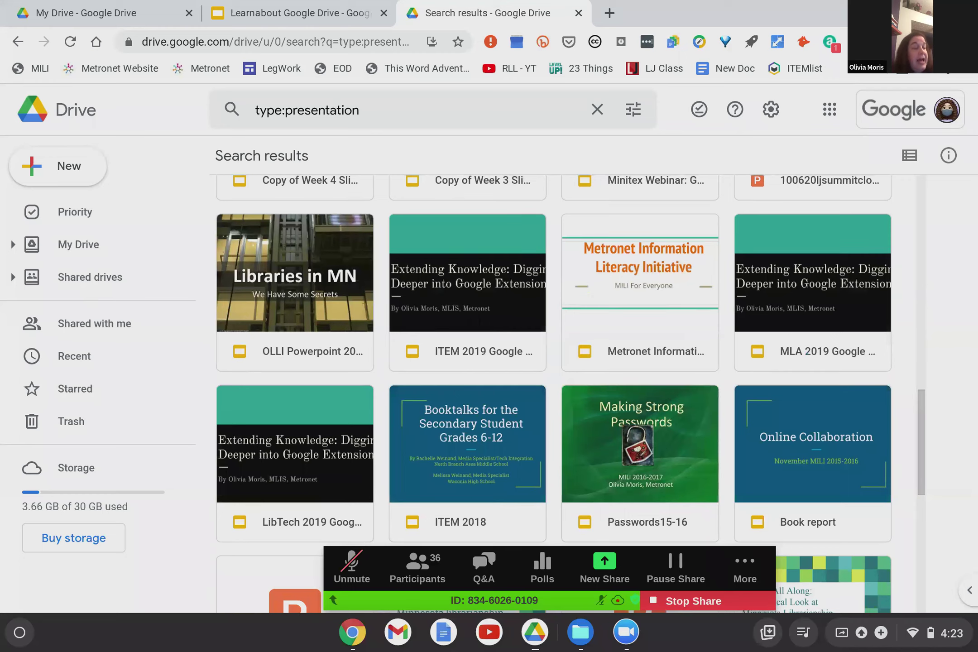
{"action": "scroll", "coordinate": [570, 394], "scroll_direction": "up", "scroll_amount": 4}
{"action": "scroll", "coordinate": [479, 380], "scroll_direction": "up", "scroll_amount": 10}
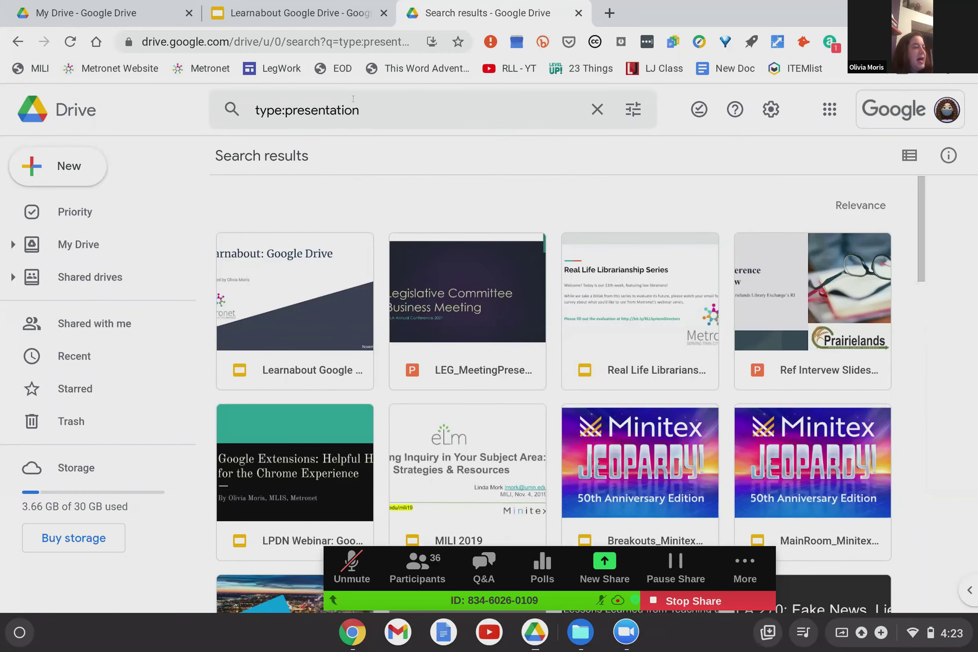
{"action": "left_click", "coordinate": [597, 109]}
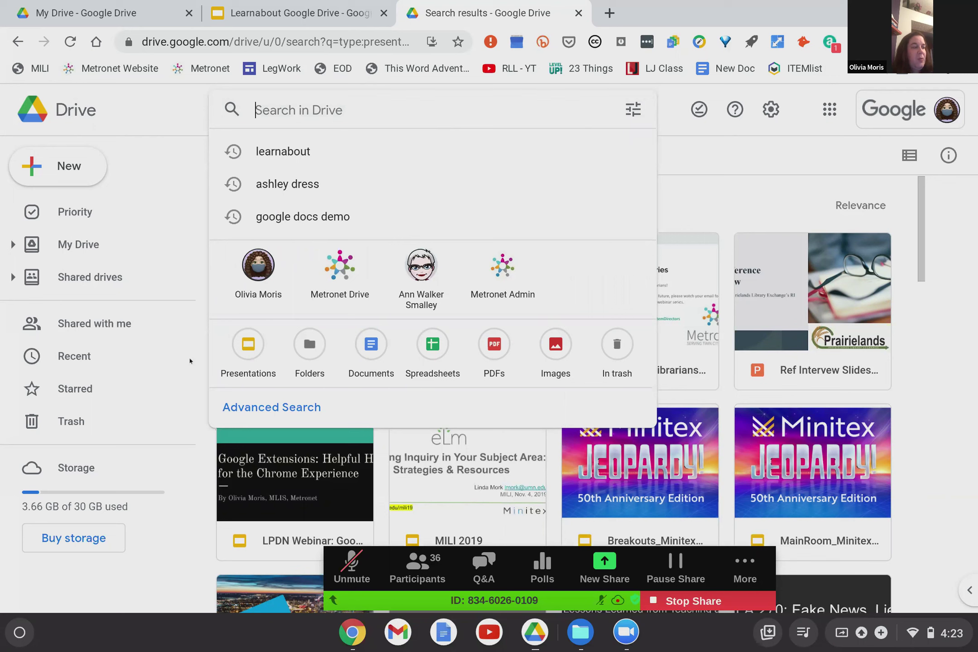
Search for files owned by me (owner:me), then clear that query.
{"action": "left_click", "coordinate": [257, 268]}
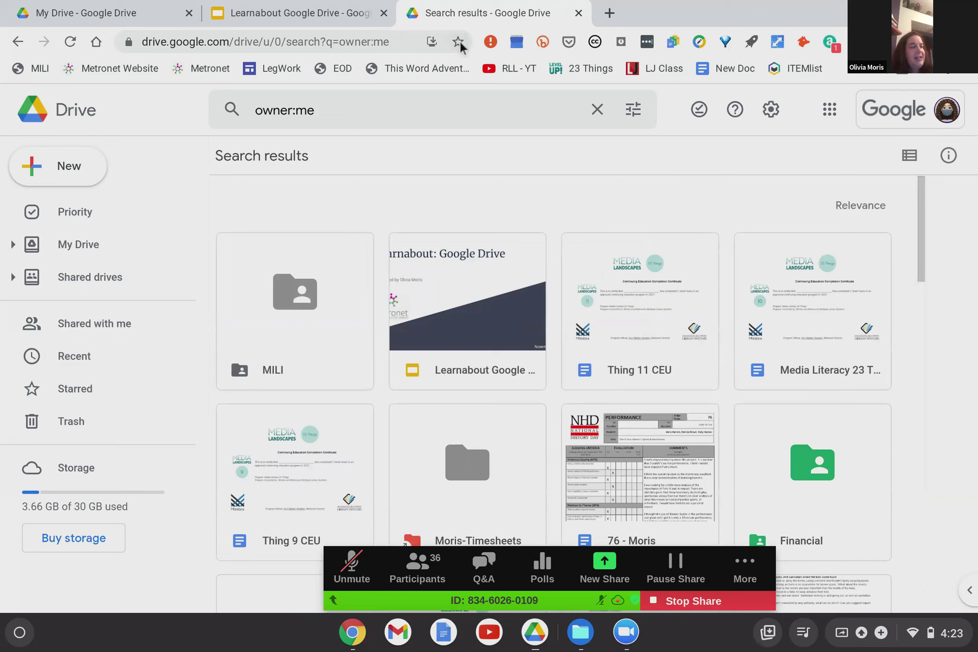
{"action": "left_click", "coordinate": [597, 109]}
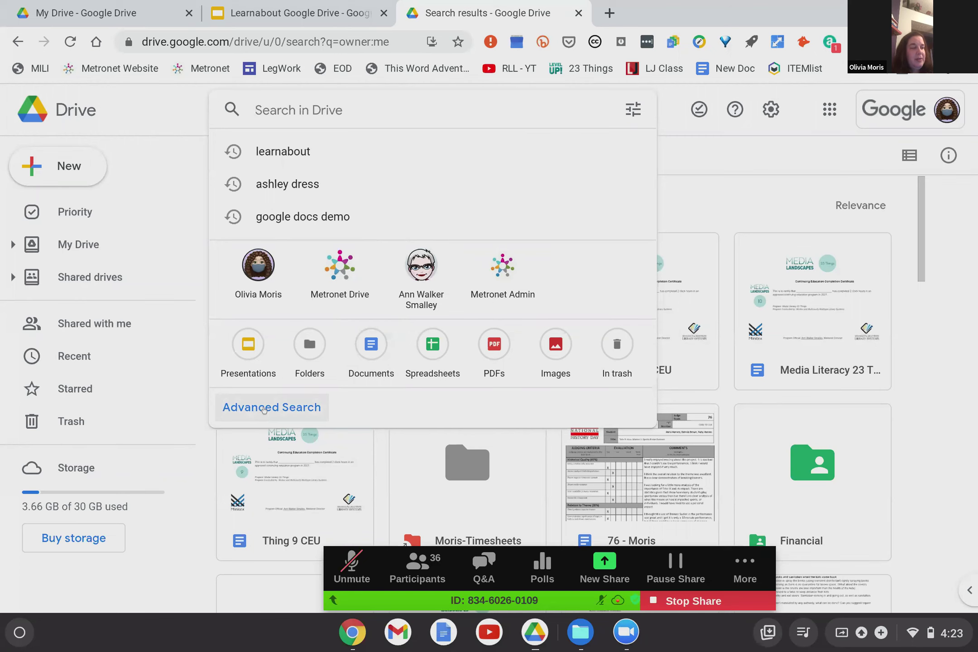
Open advanced search and check Type, Owner and Location, keeping Any, Anyone and Anywhere.
{"action": "left_click", "coordinate": [628, 109]}
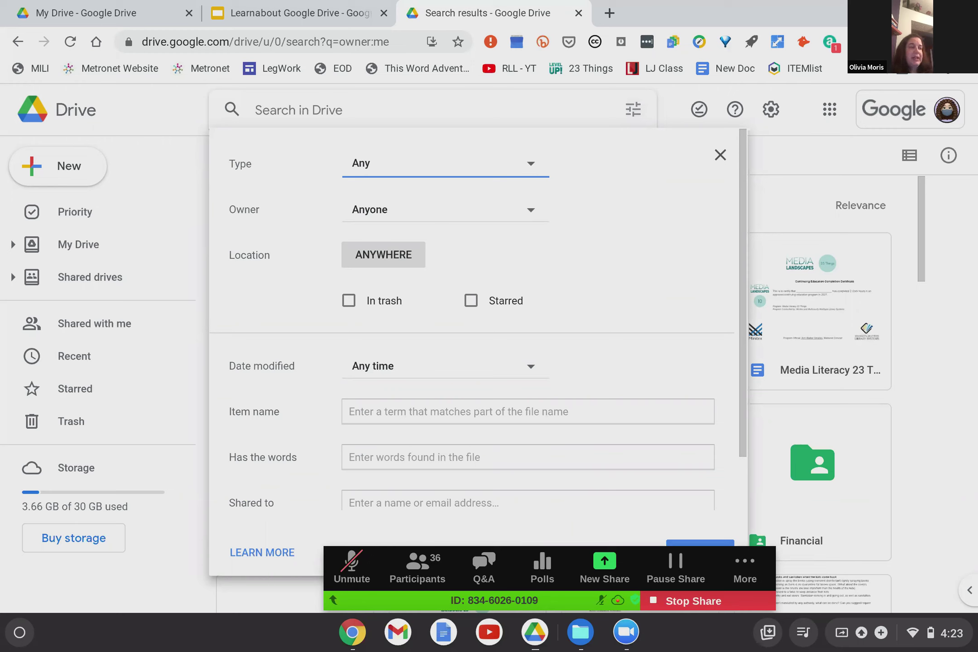
{"action": "left_click", "coordinate": [528, 163]}
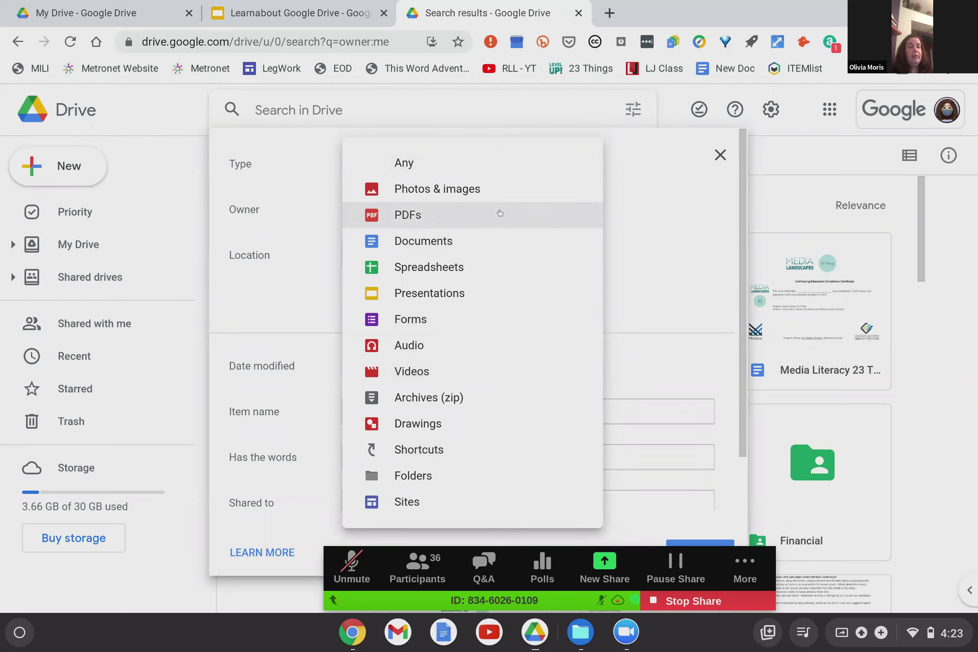
{"action": "left_click", "coordinate": [646, 143]}
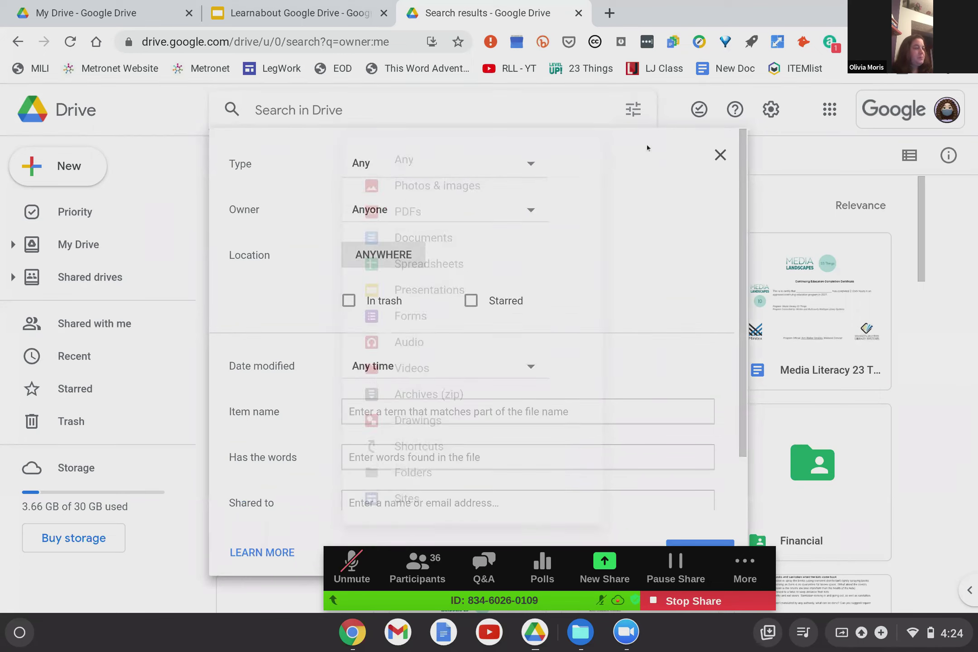
{"action": "left_click", "coordinate": [530, 204]}
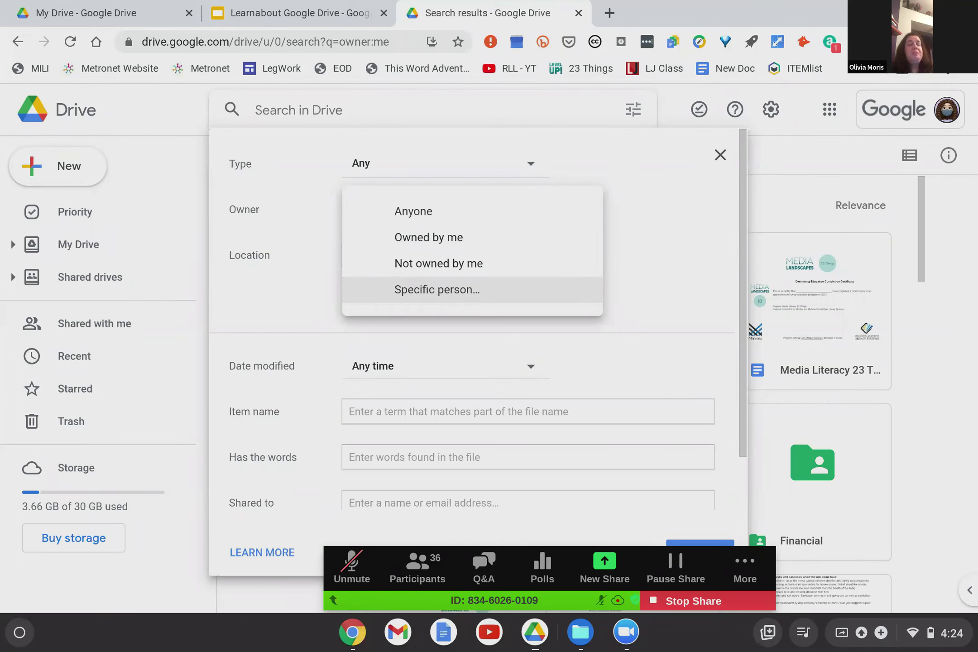
{"action": "left_click", "coordinate": [637, 290]}
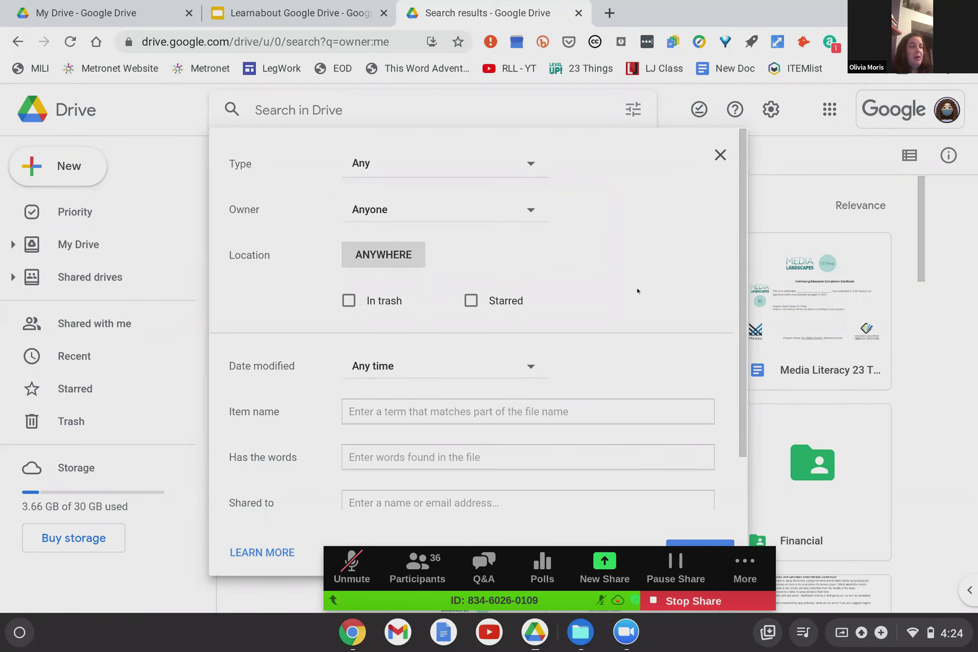
{"action": "left_click", "coordinate": [356, 256]}
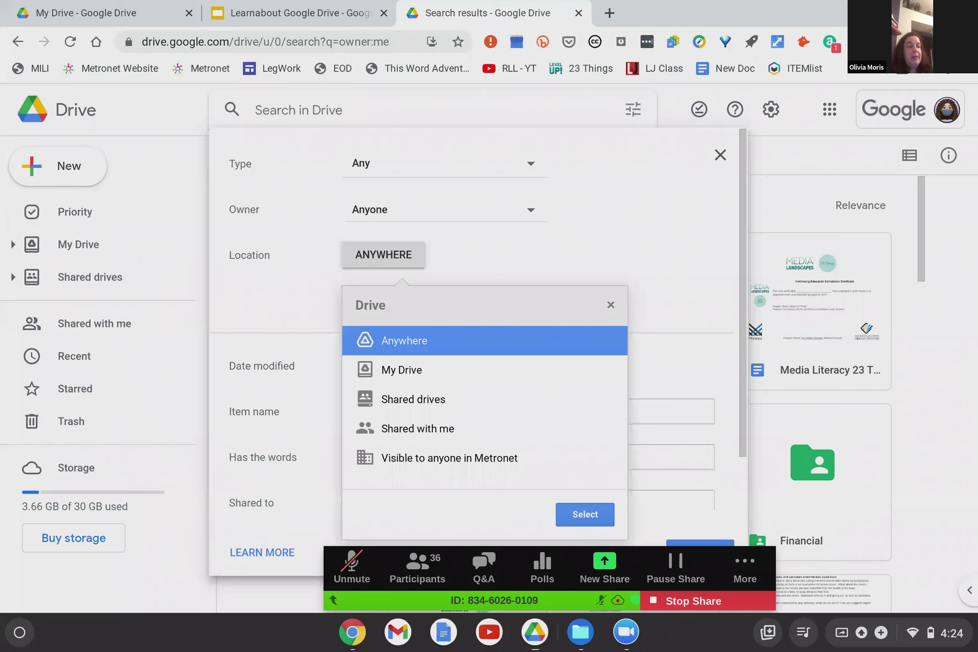
{"action": "left_click", "coordinate": [669, 297]}
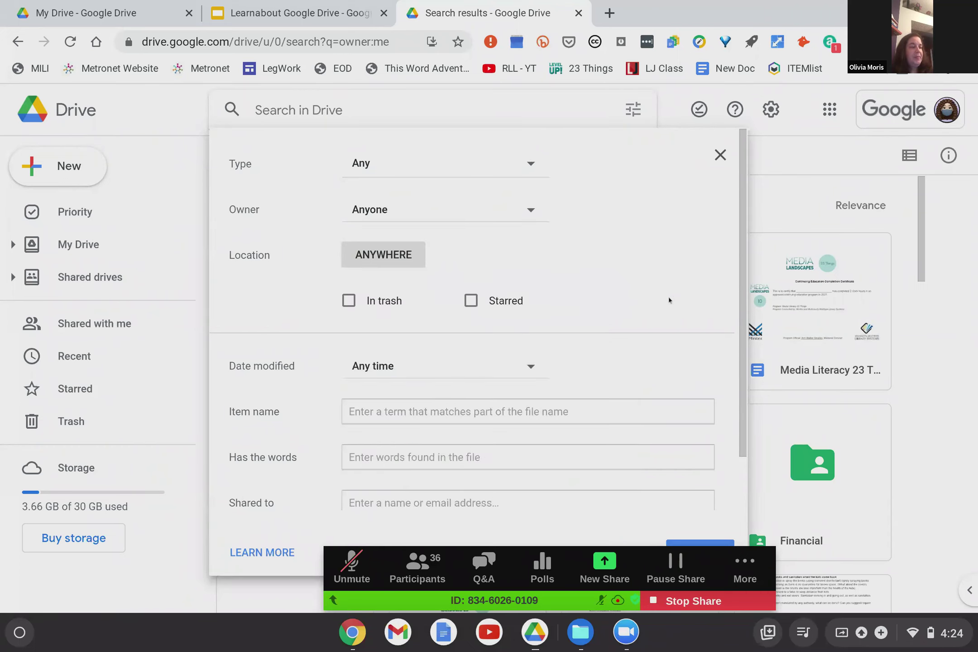
Look over the item name, has-the-words and shared-to fields, then close advanced search.
{"action": "left_click", "coordinate": [451, 403]}
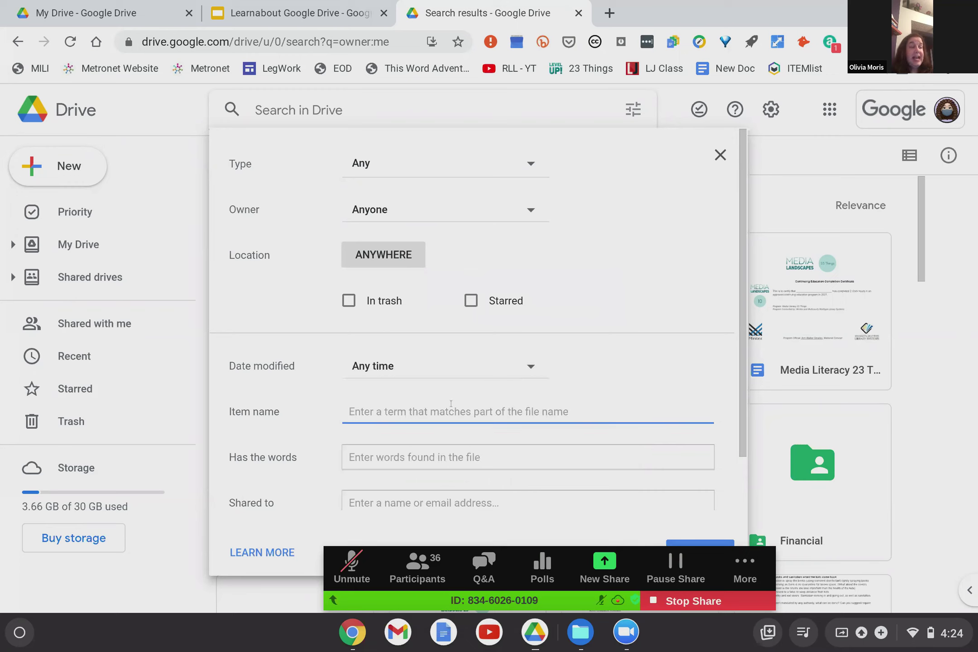
{"action": "left_click", "coordinate": [418, 448]}
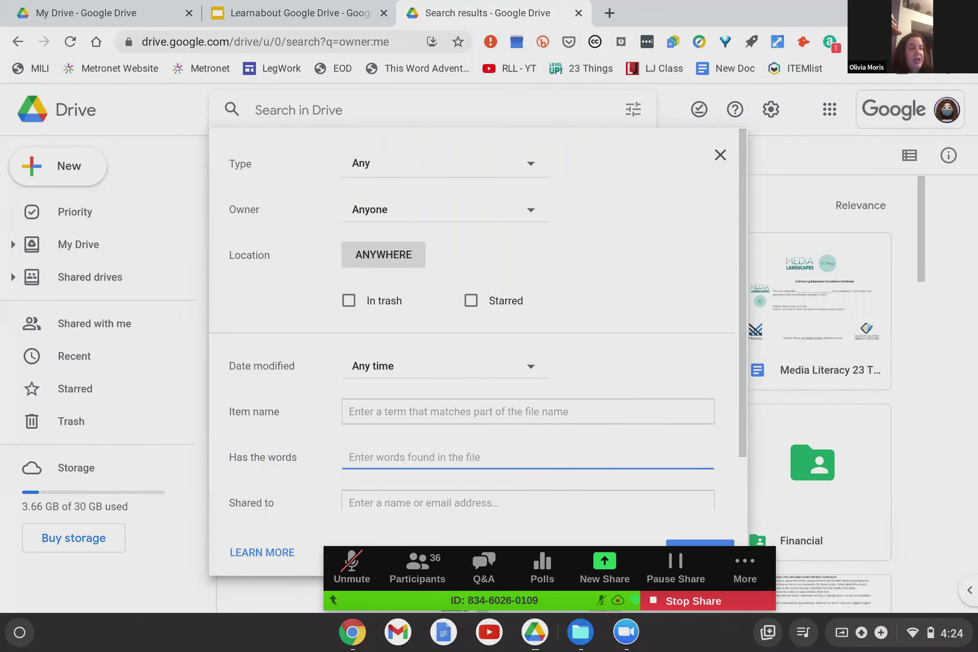
{"action": "left_click", "coordinate": [401, 497]}
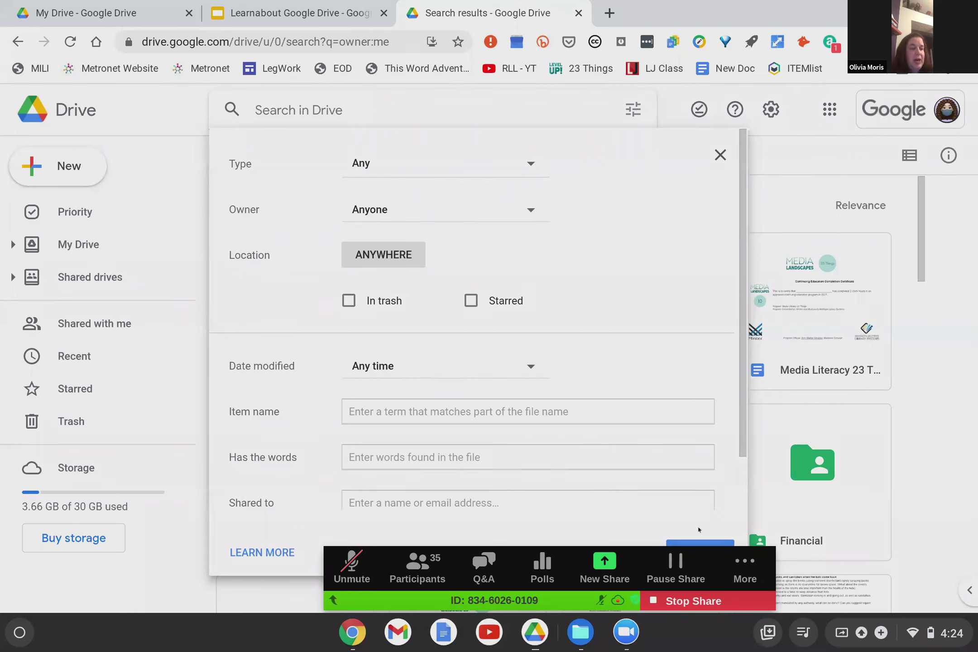
{"action": "left_click", "coordinate": [333, 601]}
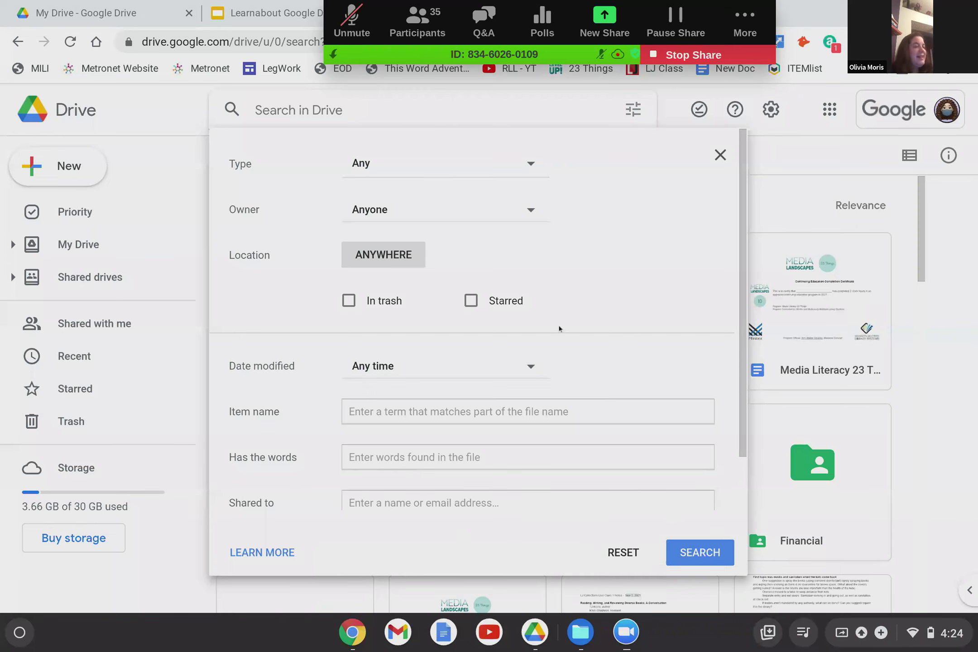
{"action": "left_click", "coordinate": [716, 156]}
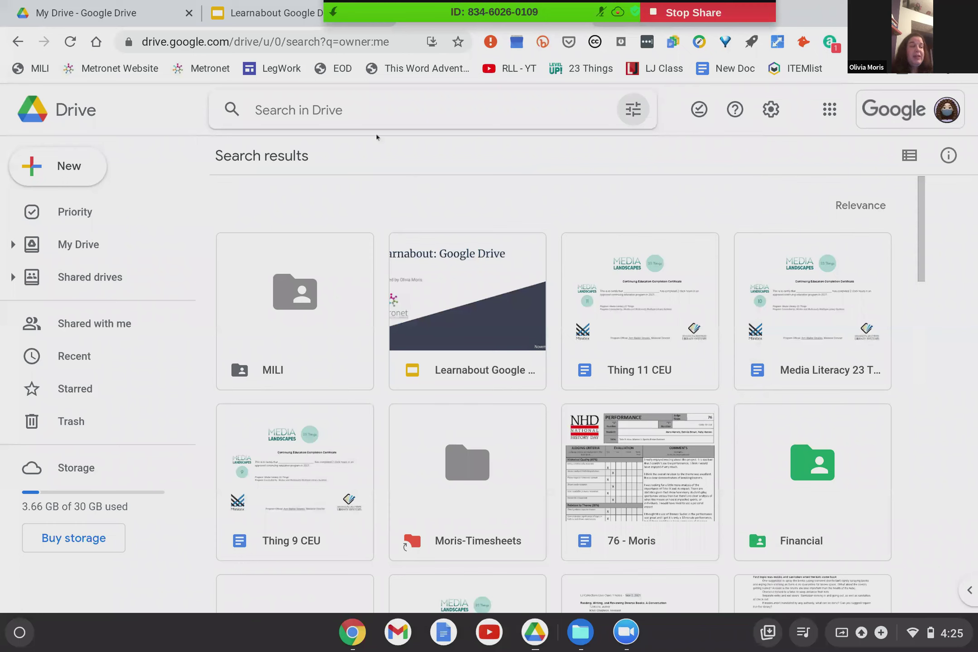
Search Drive for the word 'school'.
{"action": "left_click", "coordinate": [333, 102]}
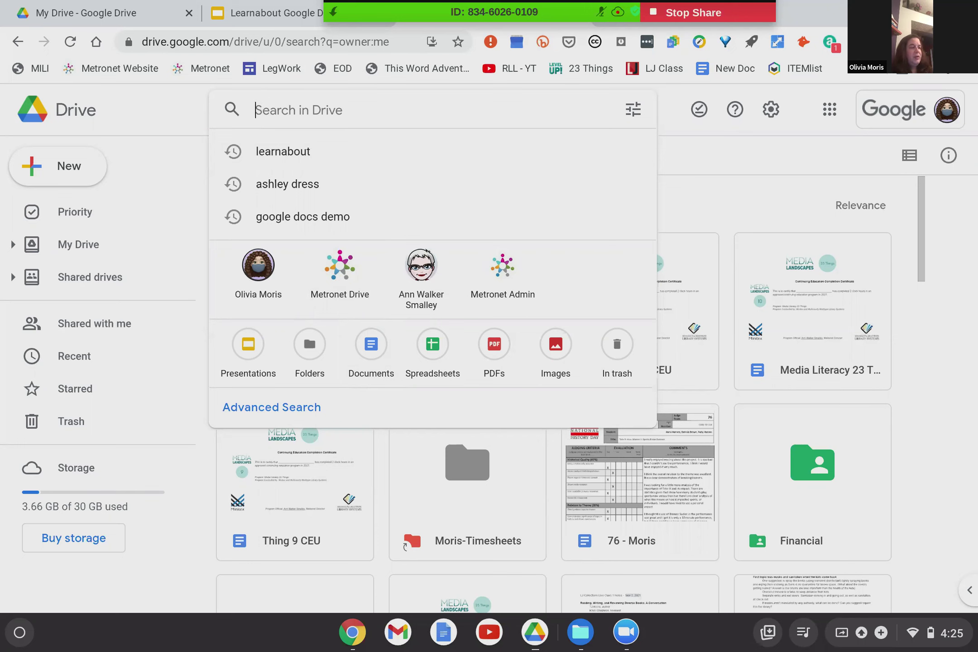
{"action": "type", "text": "school"}
{"action": "key", "text": "Return"}
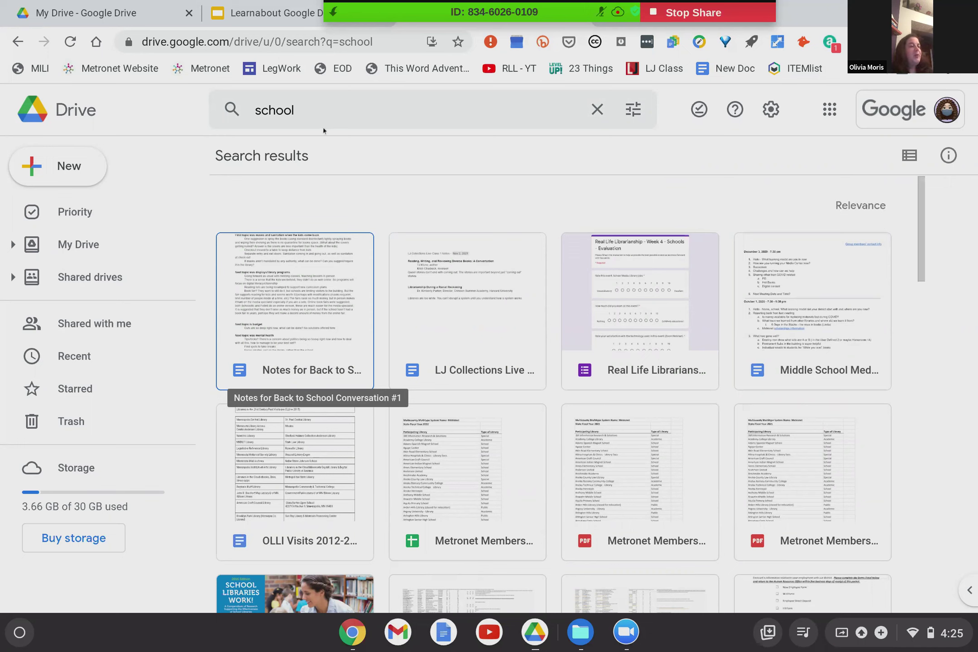
Re-run the 'school' search, browse its results, clear it, and return to the Drive home page.
{"action": "left_click", "coordinate": [305, 109]}
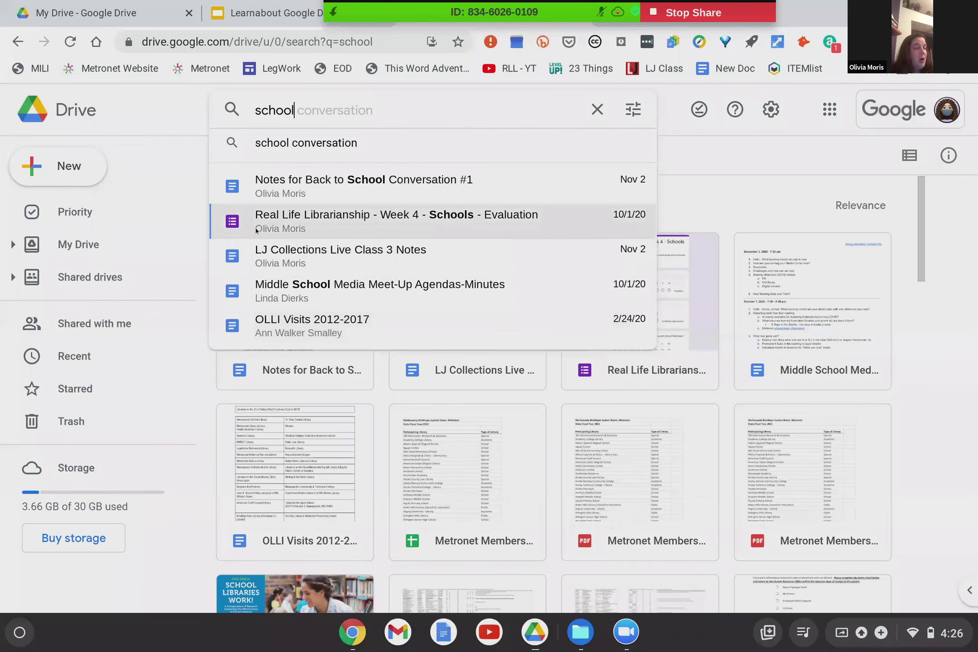
{"action": "key", "text": "Return"}
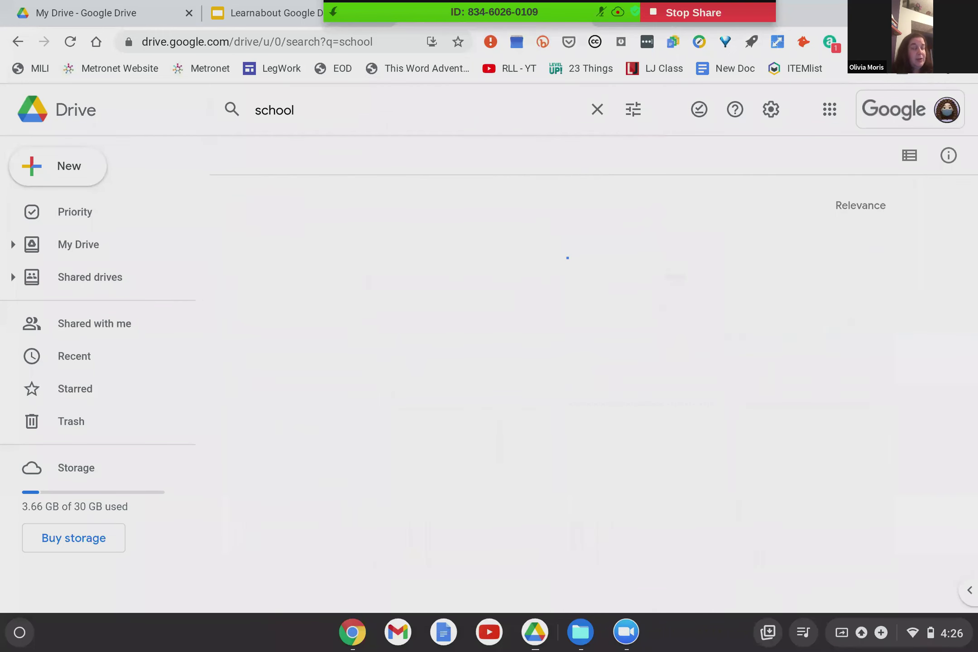
{"action": "scroll", "coordinate": [247, 460], "scroll_direction": "down", "scroll_amount": 10}
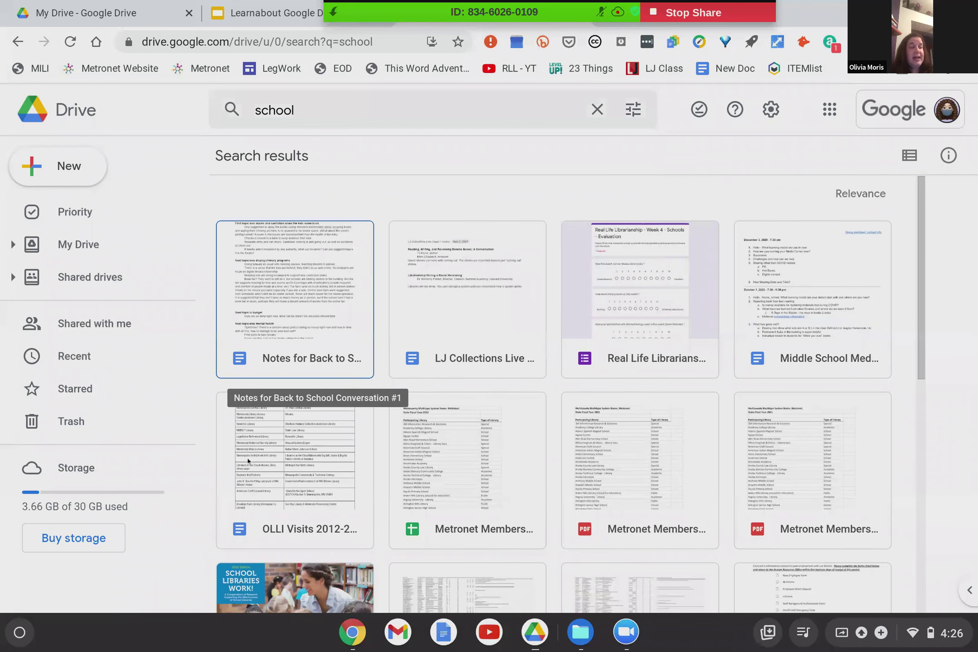
{"action": "scroll", "coordinate": [248, 460], "scroll_direction": "down", "scroll_amount": 3}
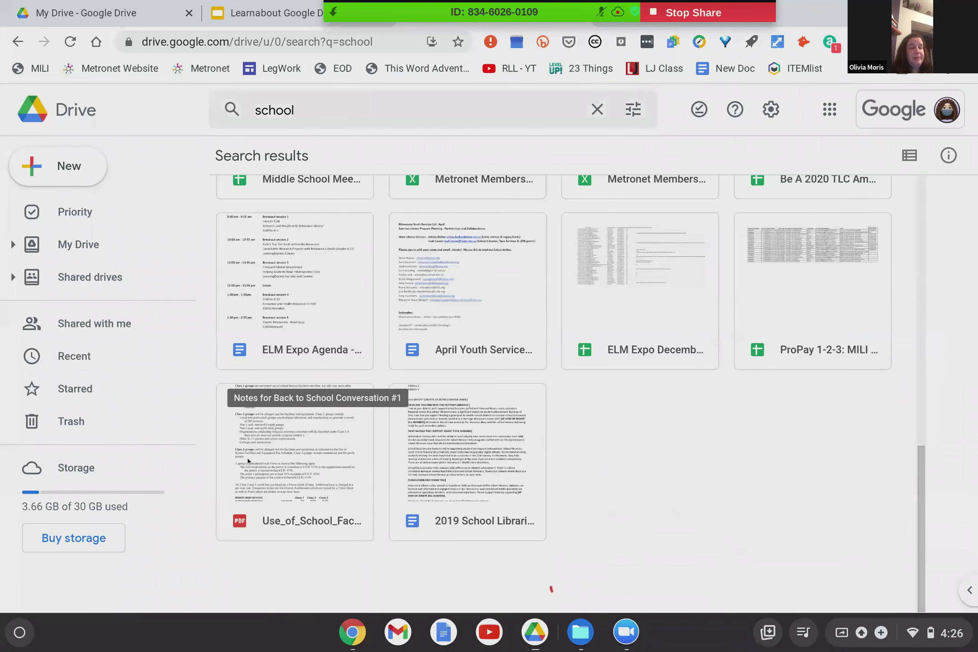
{"action": "scroll", "coordinate": [247, 461], "scroll_direction": "down", "scroll_amount": 2}
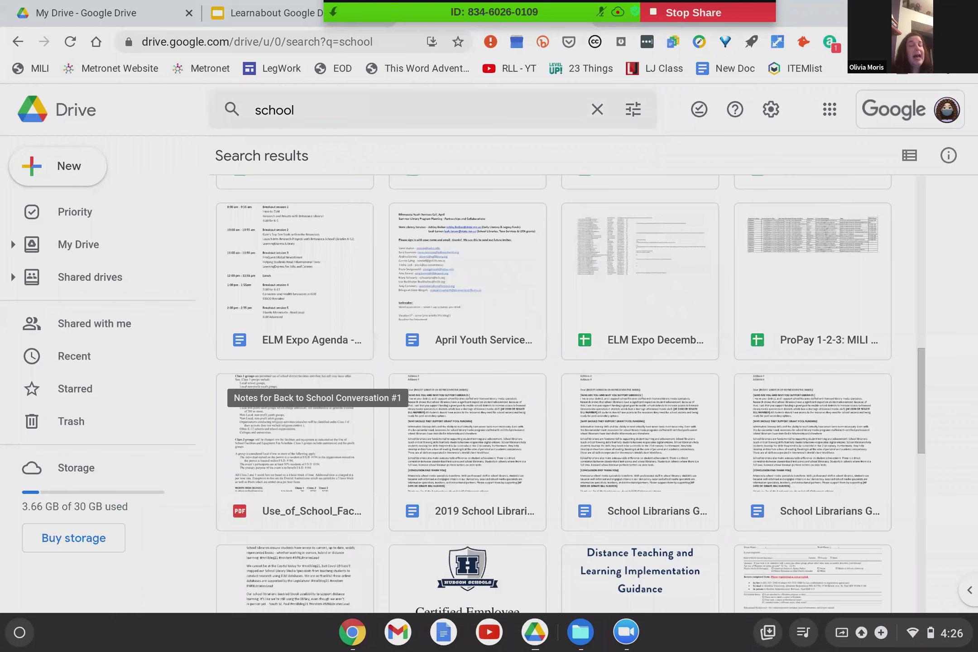
{"action": "scroll", "coordinate": [247, 460], "scroll_direction": "down", "scroll_amount": 2}
{"action": "scroll", "coordinate": [248, 461], "scroll_direction": "up", "scroll_amount": 20}
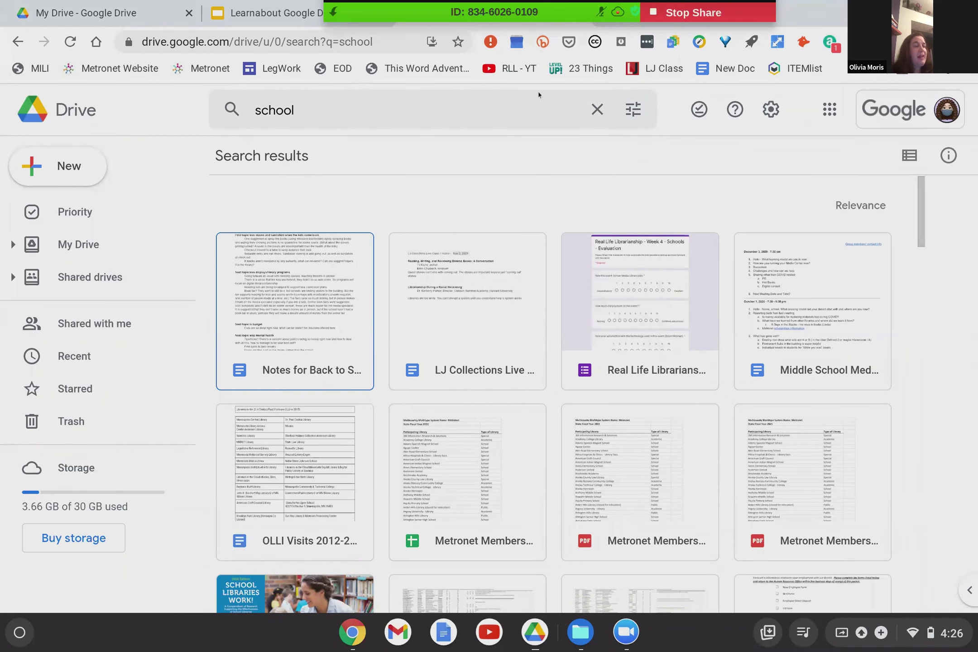
{"action": "left_click", "coordinate": [596, 110]}
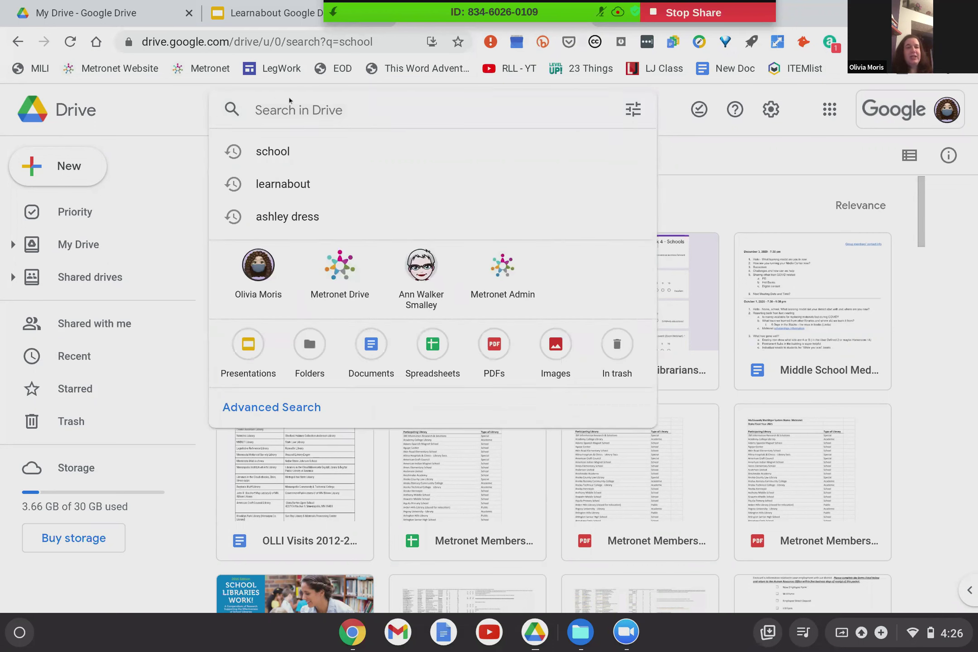
{"action": "left_click", "coordinate": [70, 114]}
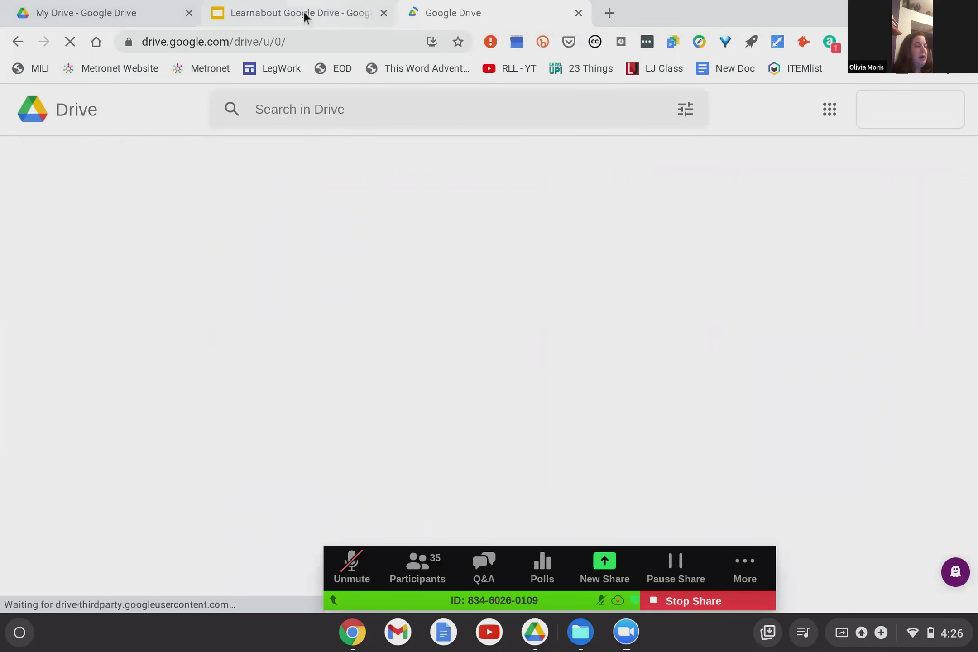
{"action": "left_click", "coordinate": [302, 13]}
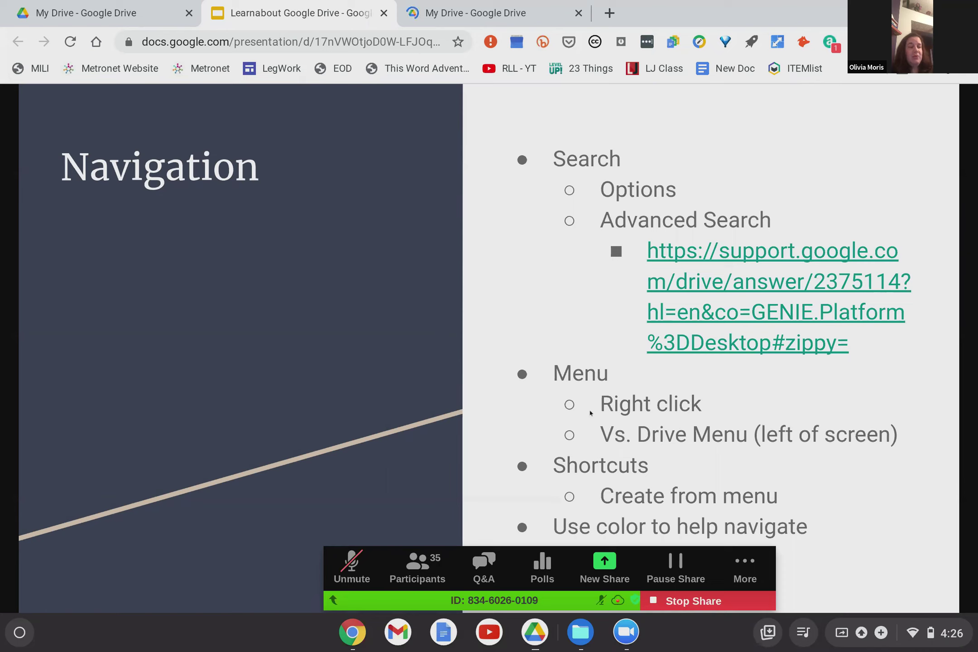
{"action": "left_click", "coordinate": [466, 15]}
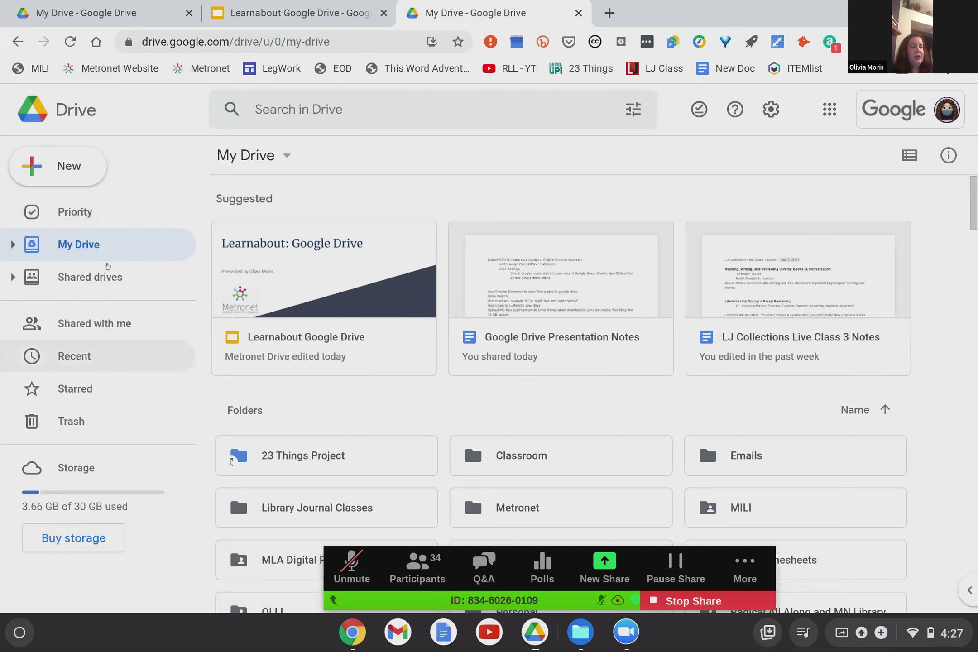
Scroll down the My Drive folder list and select the OLLI folder.
{"action": "scroll", "coordinate": [400, 410], "scroll_direction": "down", "scroll_amount": 2}
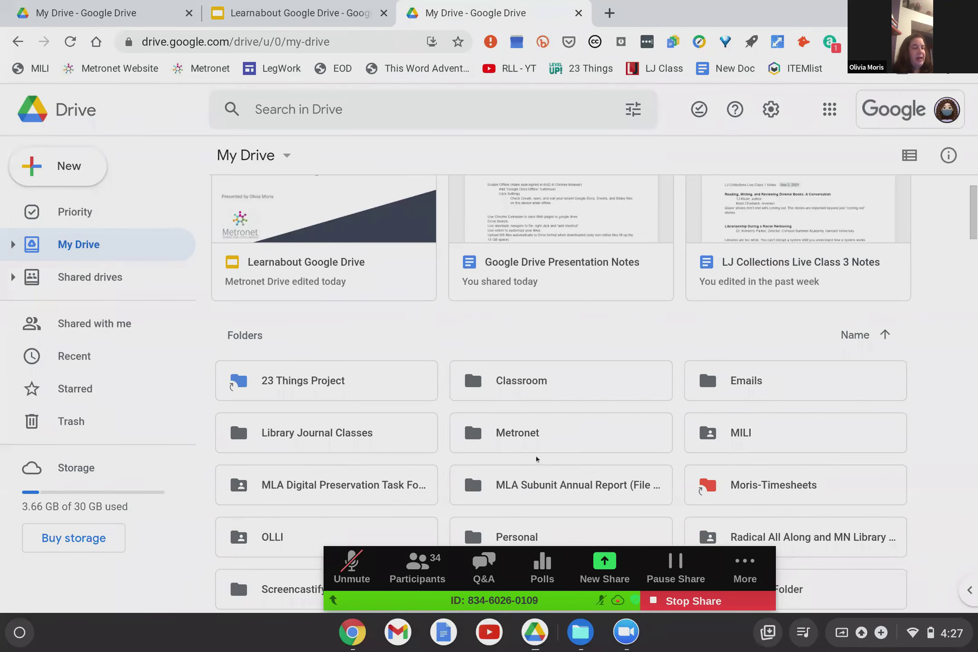
{"action": "scroll", "coordinate": [536, 459], "scroll_direction": "down", "scroll_amount": 7}
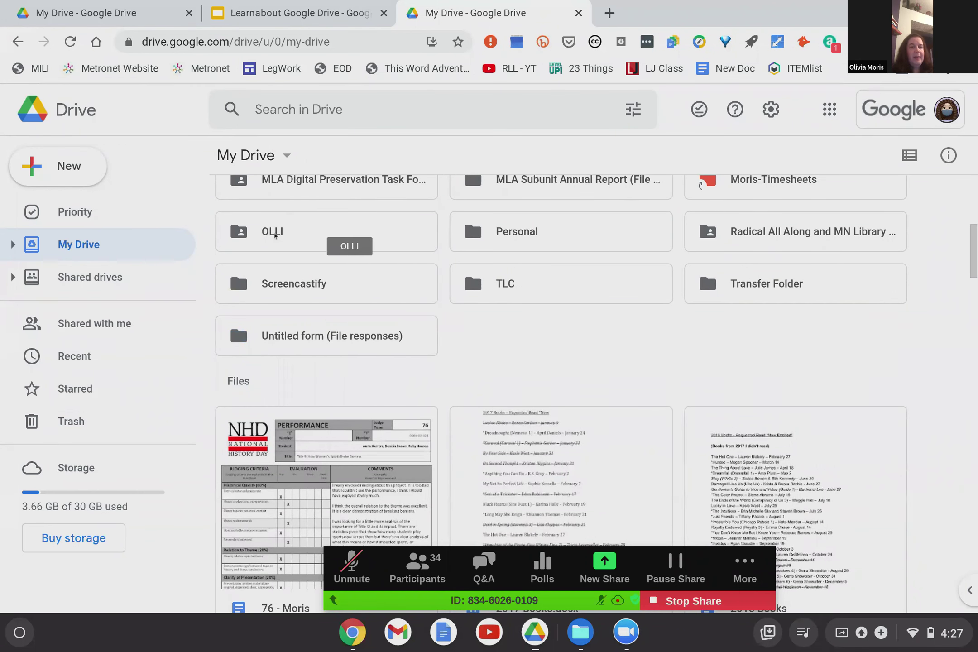
{"action": "left_click", "coordinate": [275, 234]}
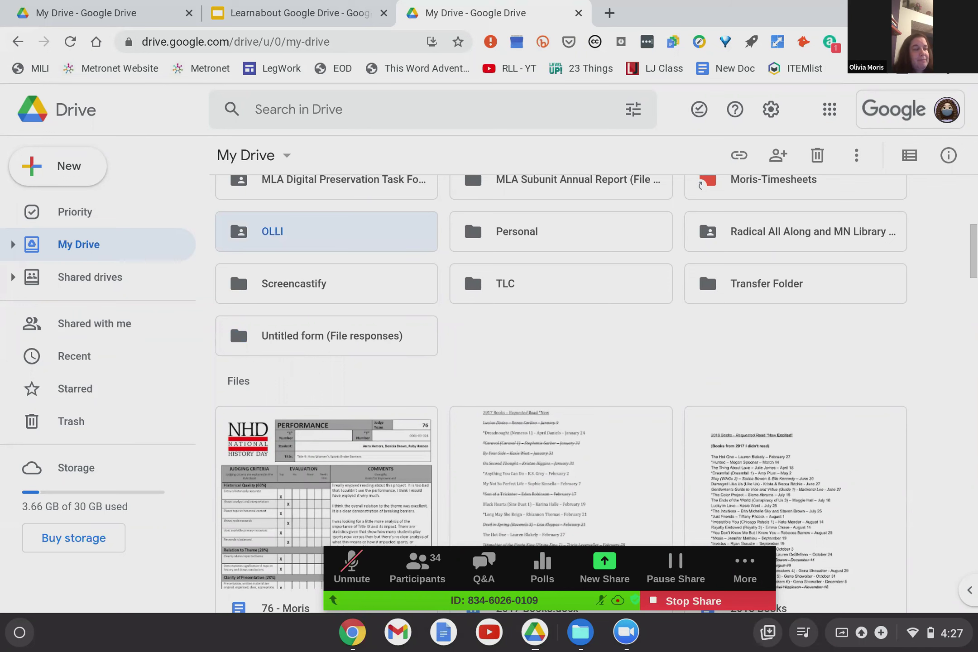
{"action": "right_click", "coordinate": [274, 232]}
{"action": "mouse_move", "coordinate": [353, 230]}
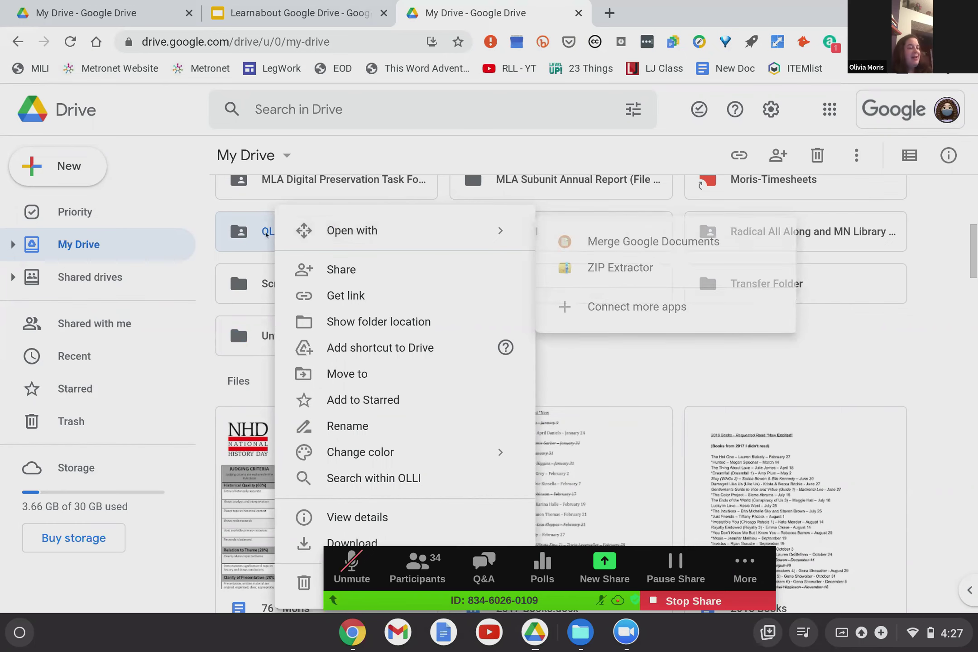
{"action": "scroll", "coordinate": [266, 233], "scroll_direction": "down", "scroll_amount": 1}
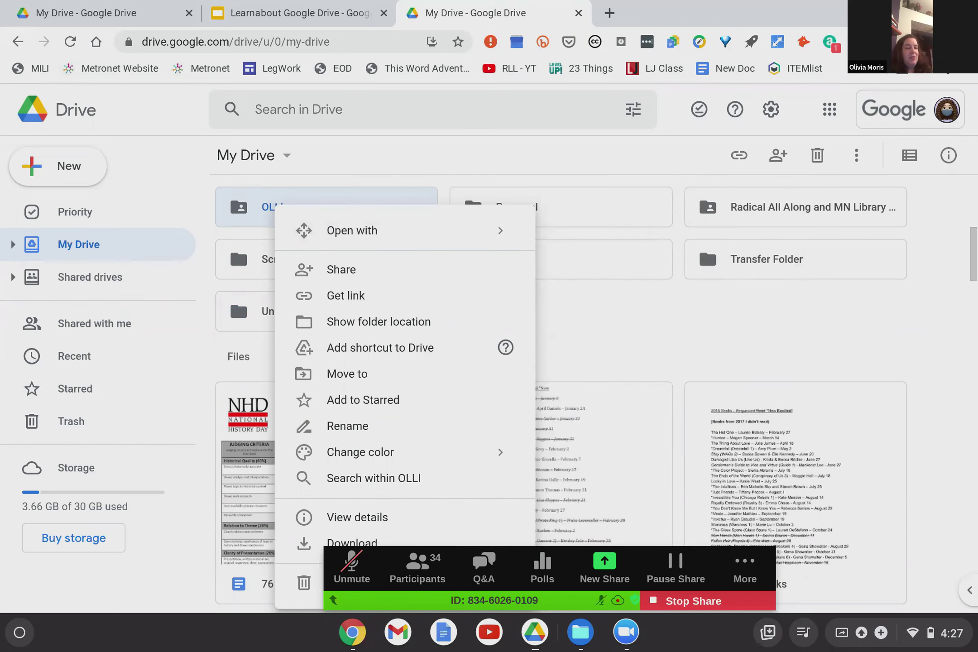
{"action": "left_click", "coordinate": [333, 602]}
{"action": "left_click", "coordinate": [363, 381]}
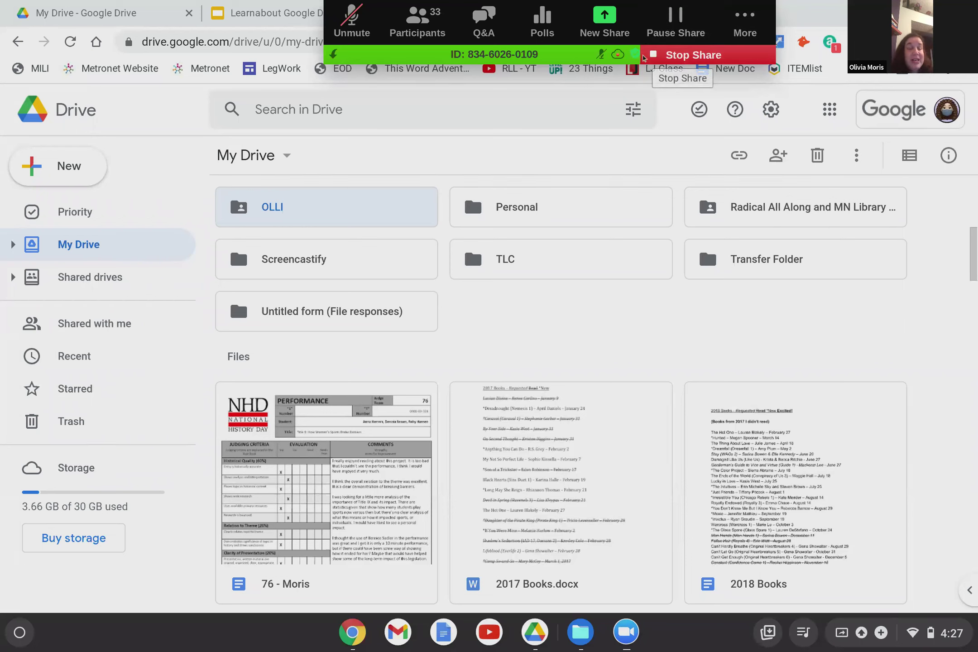
{"action": "left_click", "coordinate": [333, 54]}
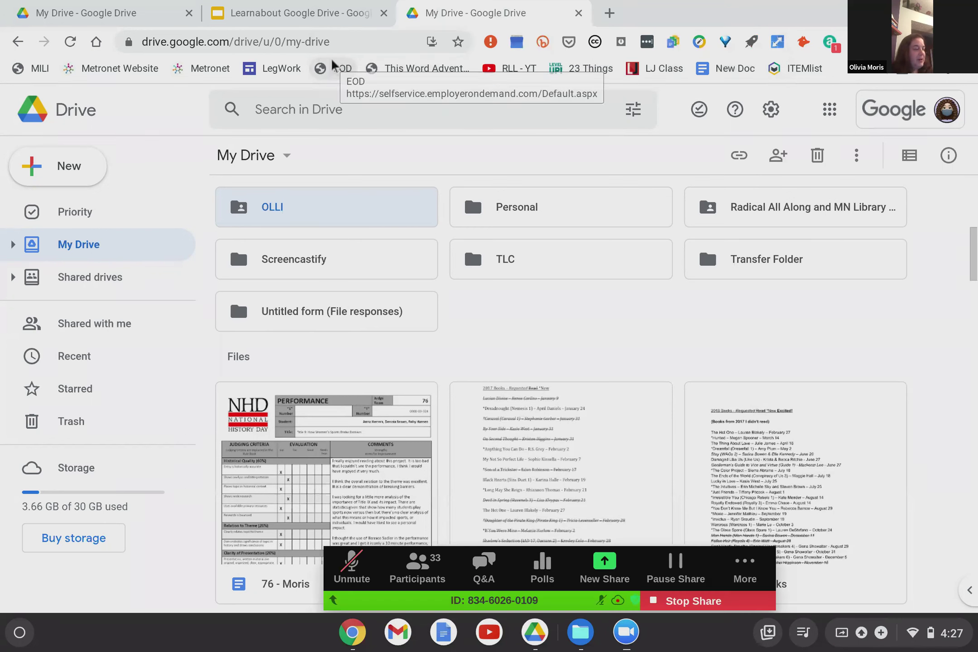
{"action": "left_click", "coordinate": [333, 601]}
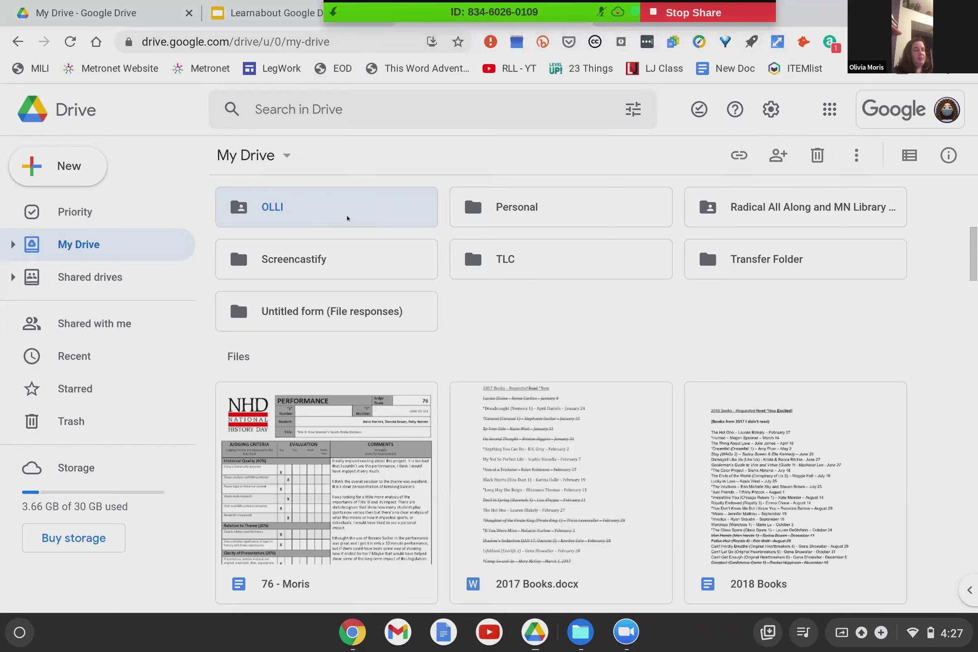
{"action": "right_click", "coordinate": [347, 218]}
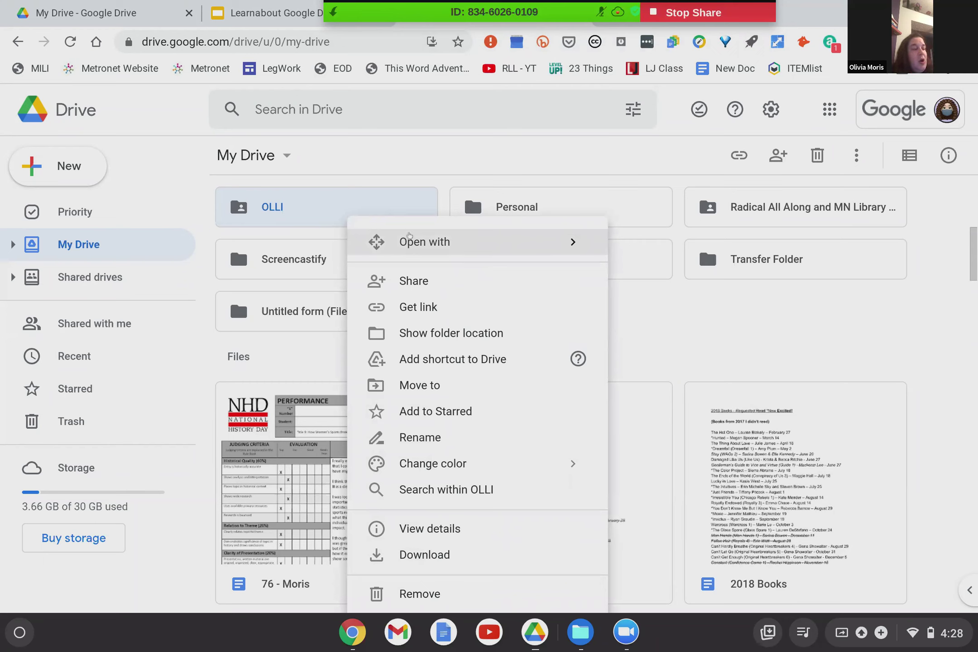
{"action": "mouse_move", "coordinate": [422, 244]}
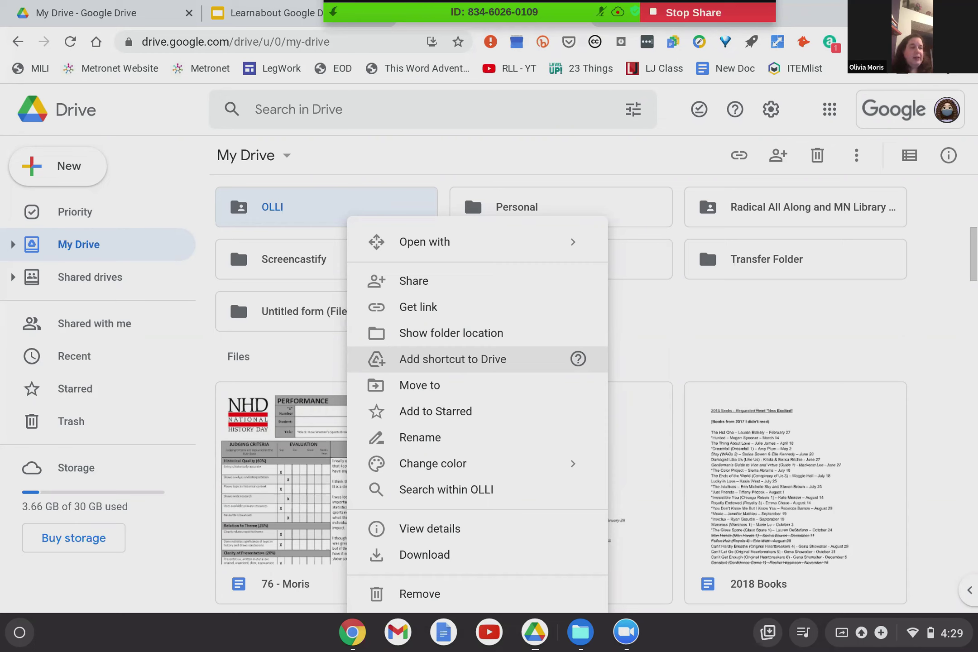
{"action": "left_click", "coordinate": [11, 245]}
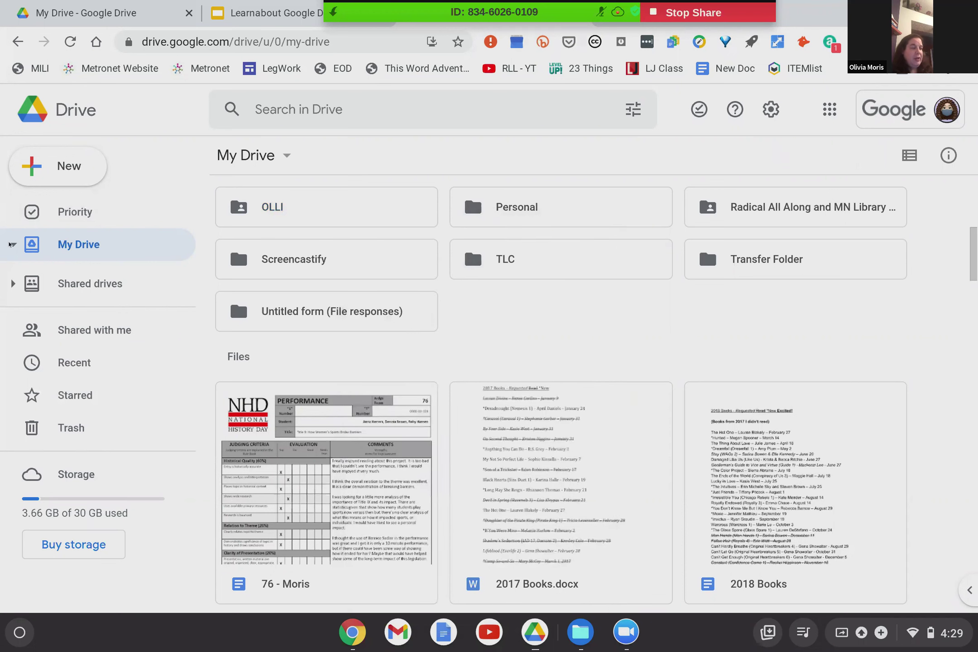
{"action": "left_click", "coordinate": [11, 245]}
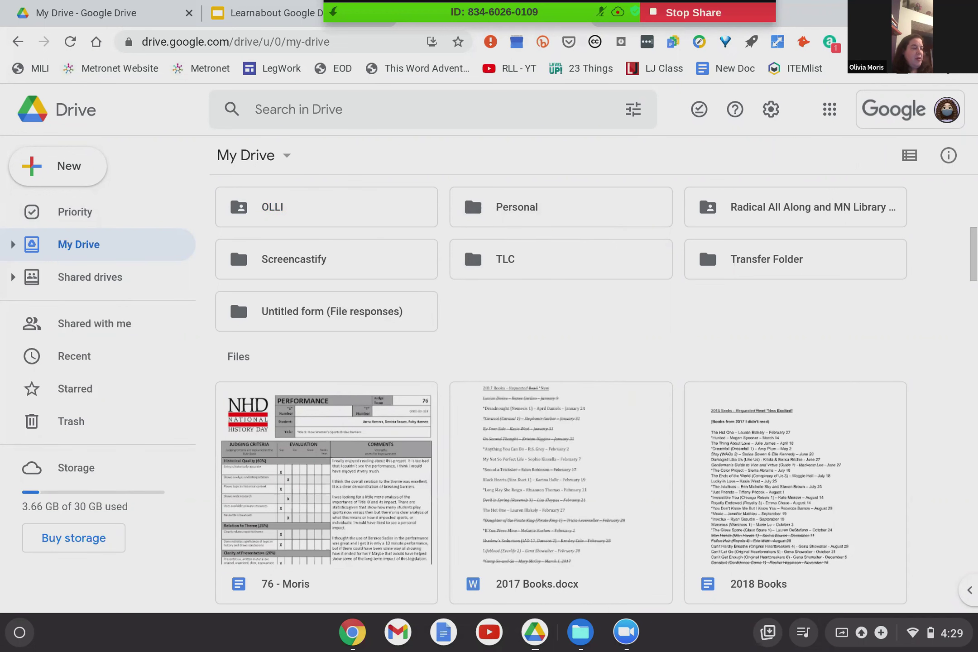
Expand My Drive's folder tree in the sidebar and select the OLLI folder.
{"action": "left_click", "coordinate": [12, 245]}
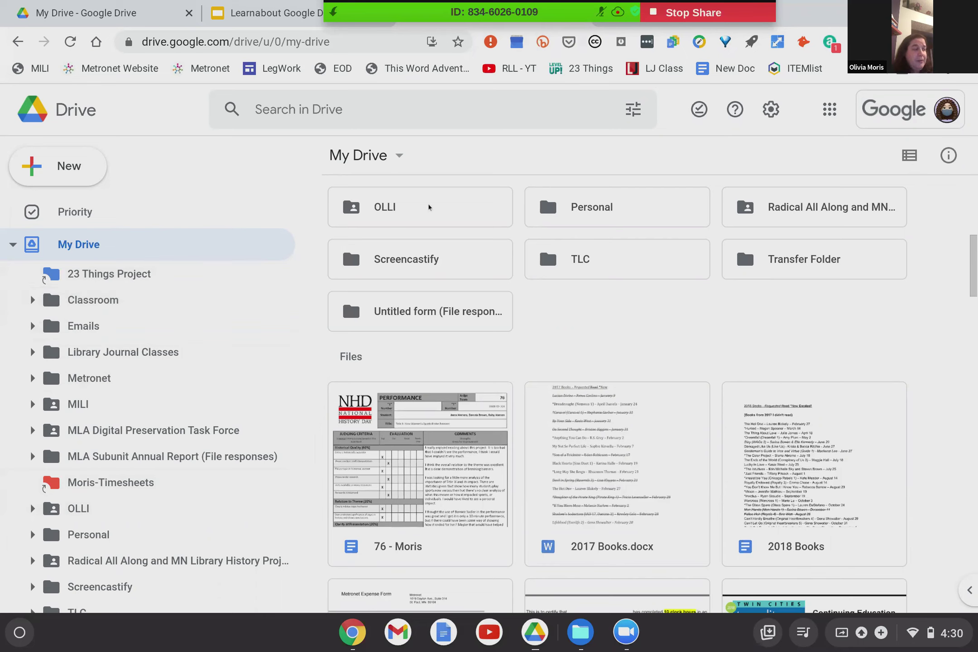
{"action": "left_click", "coordinate": [382, 202]}
Change the OLLI folder's colour from grey to brown.
{"action": "right_click", "coordinate": [382, 202]}
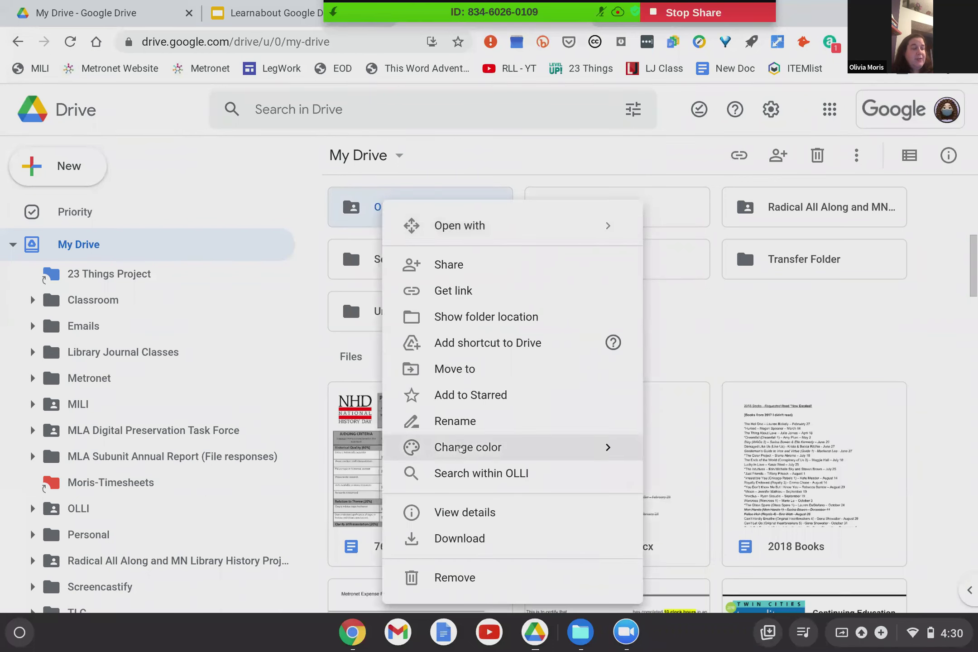
{"action": "mouse_move", "coordinate": [460, 448]}
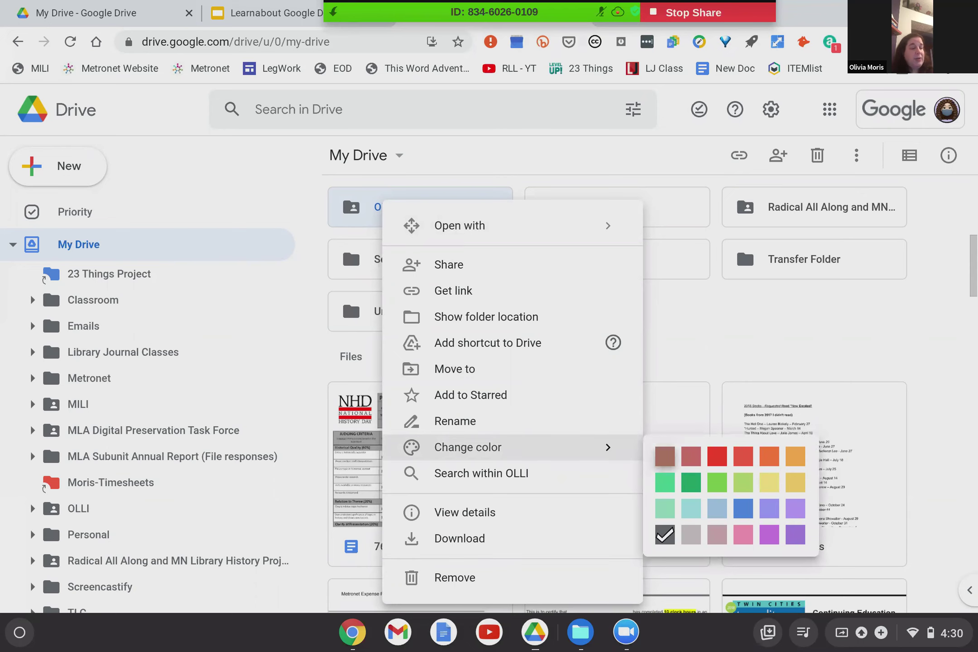
{"action": "left_click", "coordinate": [664, 456]}
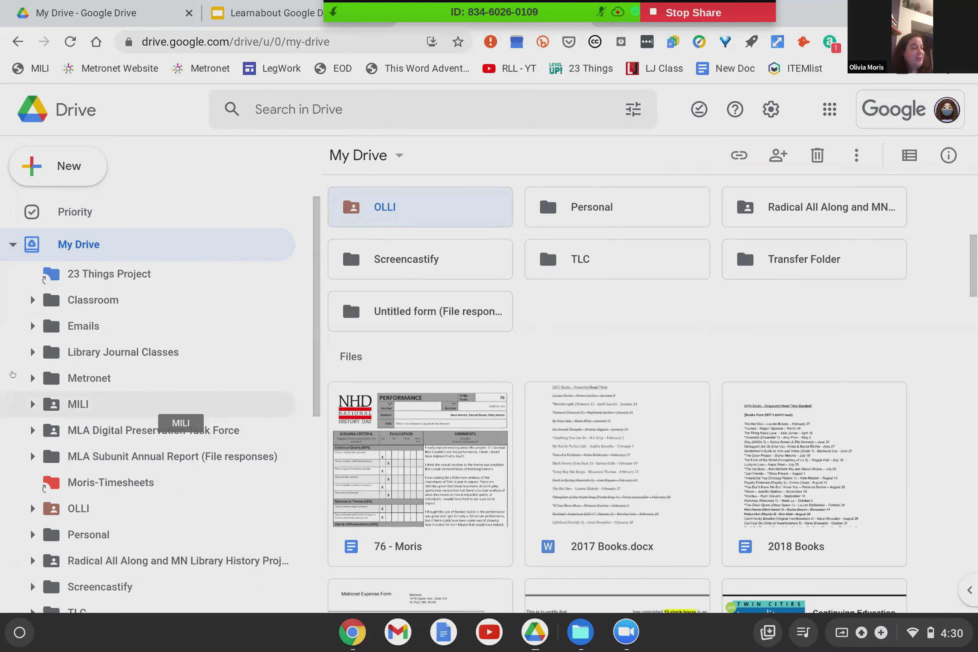
{"action": "left_click", "coordinate": [33, 379]}
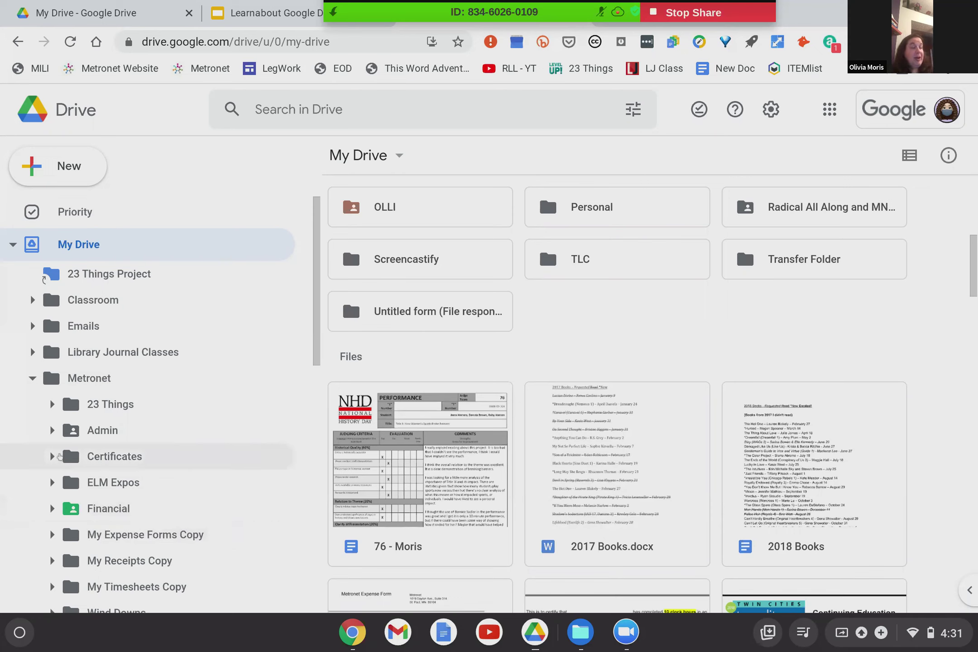
{"action": "left_click", "coordinate": [32, 377]}
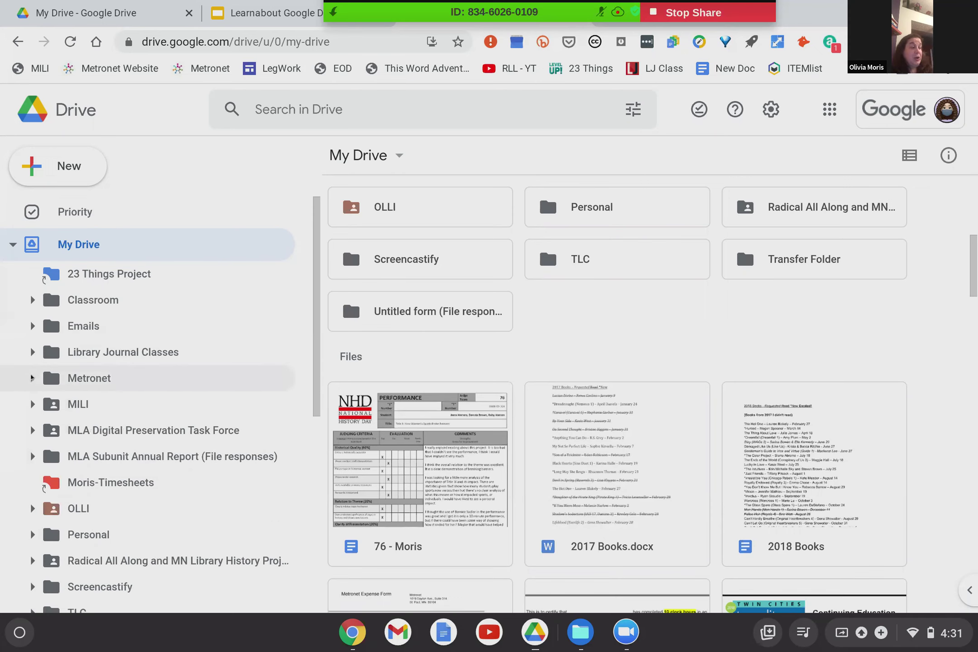
Compare the context menus of OLLI, Transfer Folder and the 76 - Moris file.
{"action": "right_click", "coordinate": [388, 213]}
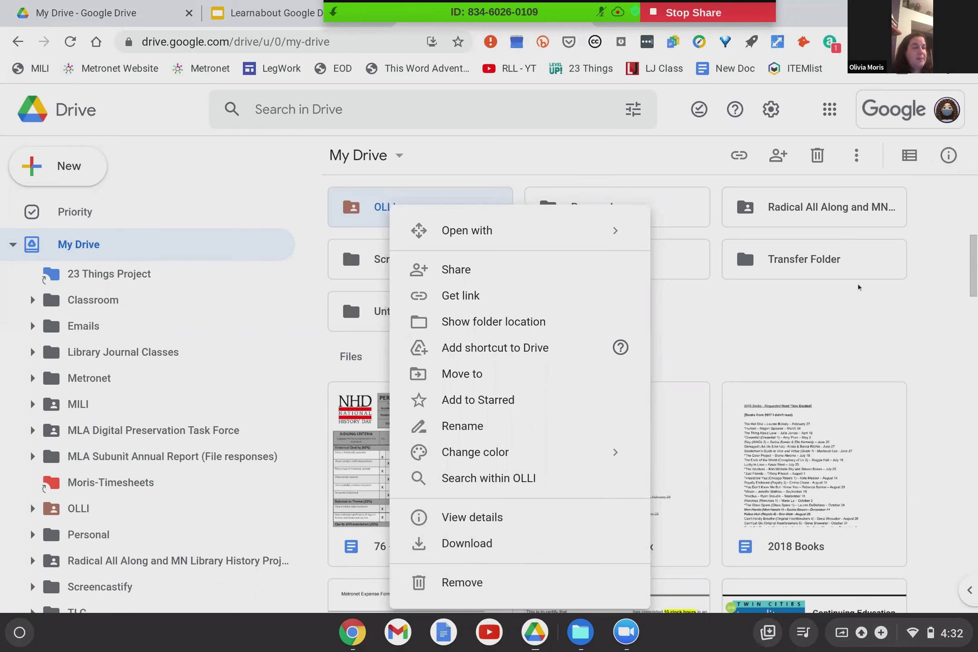
{"action": "right_click", "coordinate": [814, 258]}
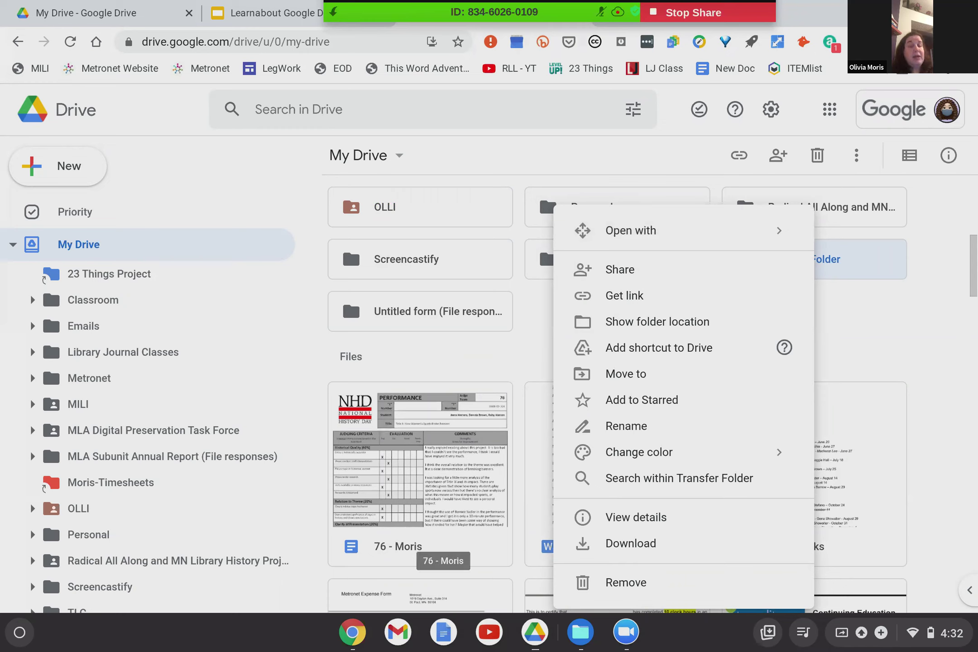
{"action": "right_click", "coordinate": [389, 547]}
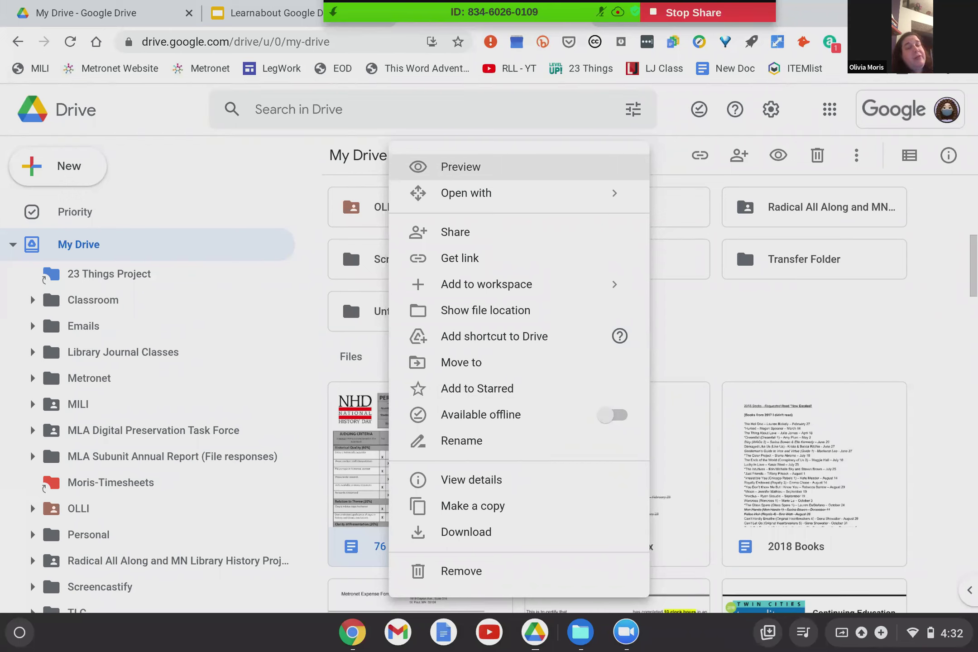
Preview the eight-page 76 - Moris judging form, then close the preview.
{"action": "left_click", "coordinate": [441, 168]}
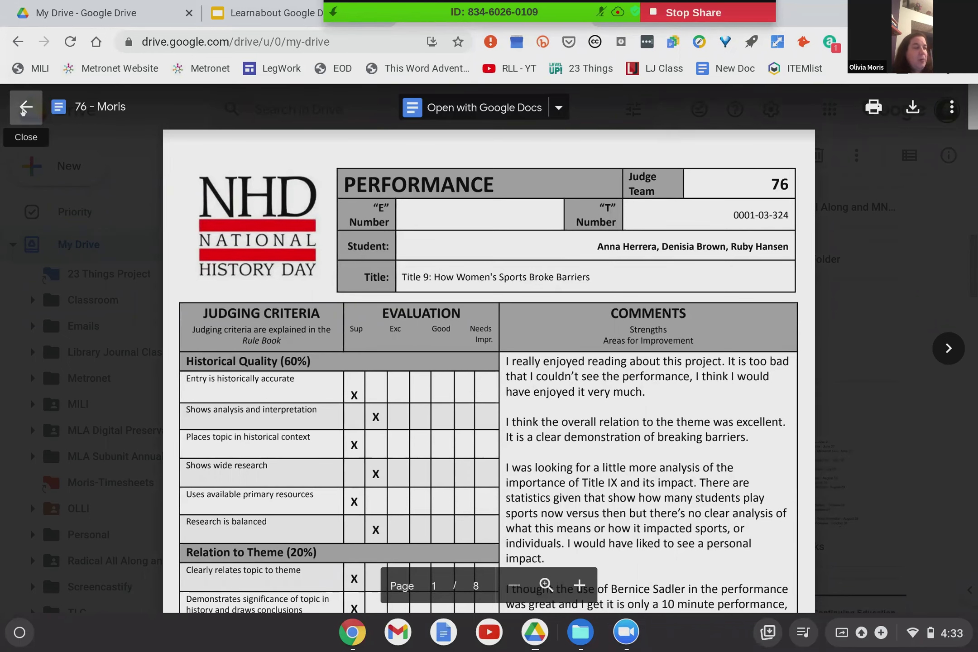
{"action": "left_click", "coordinate": [24, 108]}
Compare the file and OLLI folder menus, then make 76 - Moris available offline.
{"action": "right_click", "coordinate": [429, 495]}
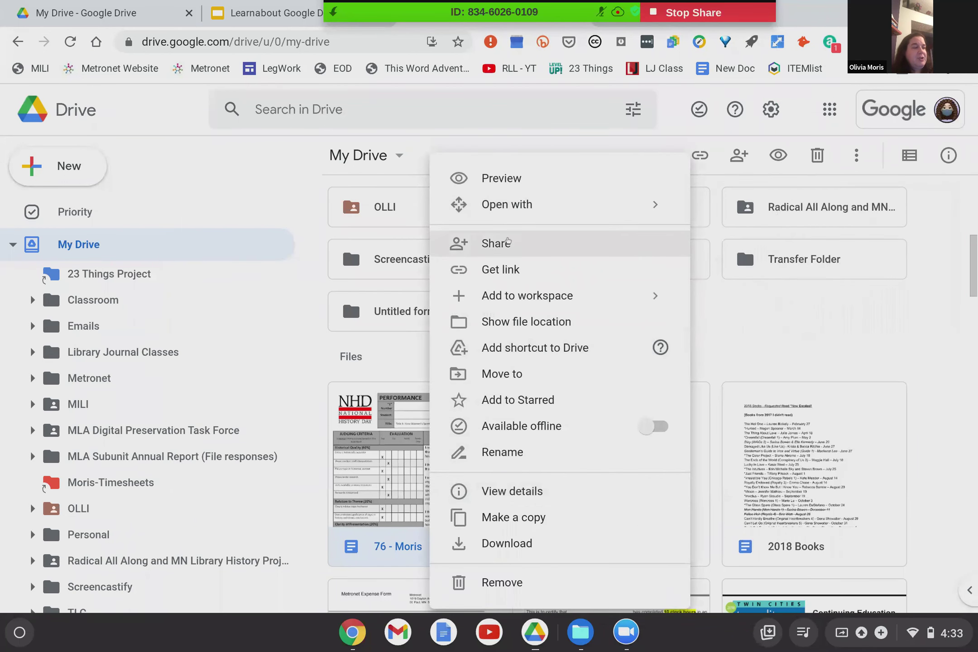
{"action": "mouse_move", "coordinate": [522, 297]}
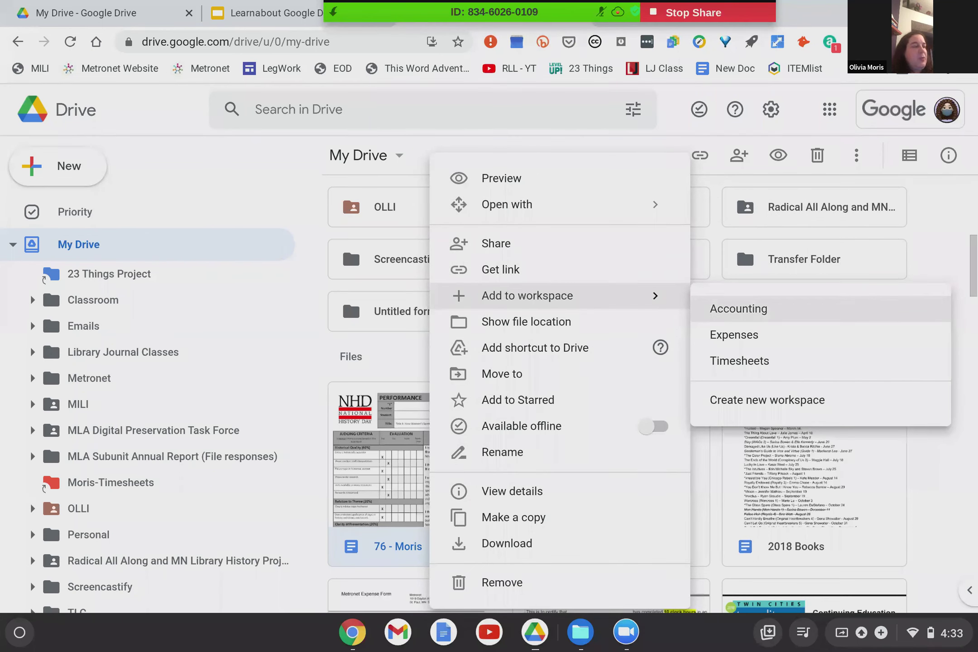
{"action": "right_click", "coordinate": [377, 207]}
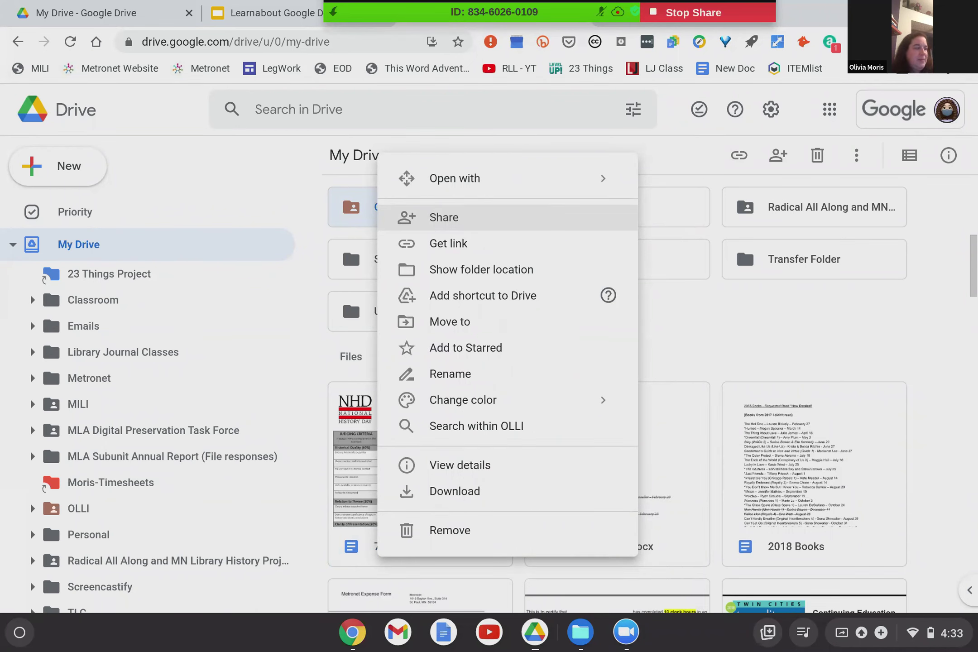
{"action": "right_click", "coordinate": [344, 485]}
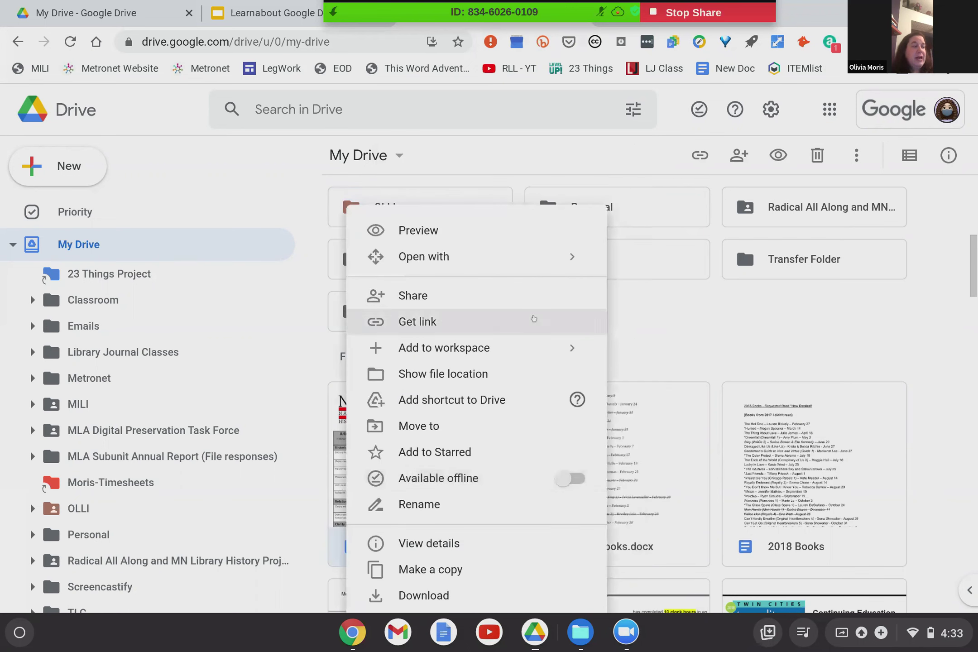
{"action": "mouse_move", "coordinate": [507, 352]}
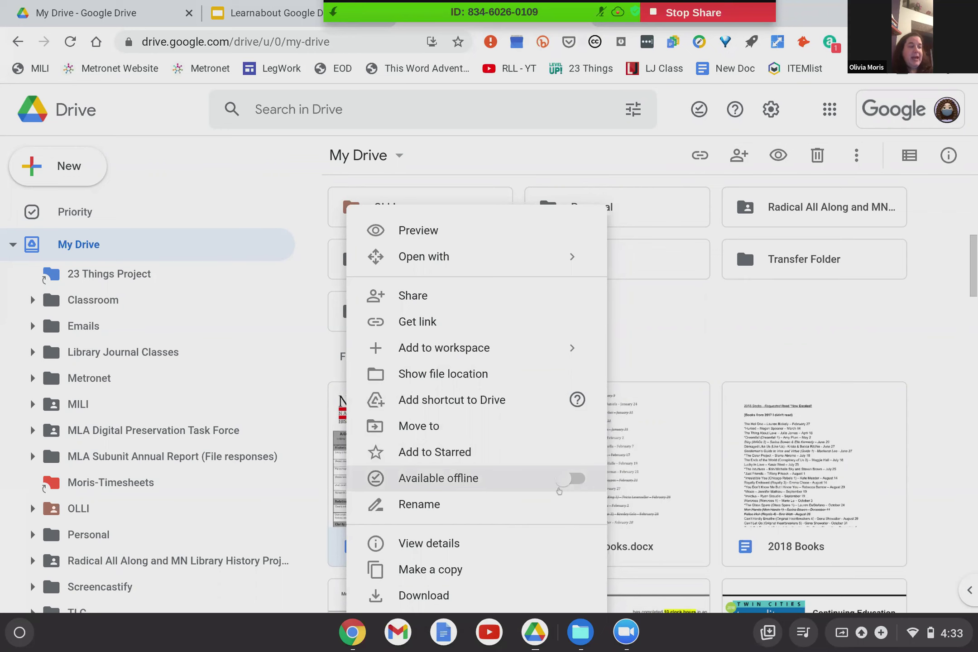
{"action": "left_click", "coordinate": [573, 478]}
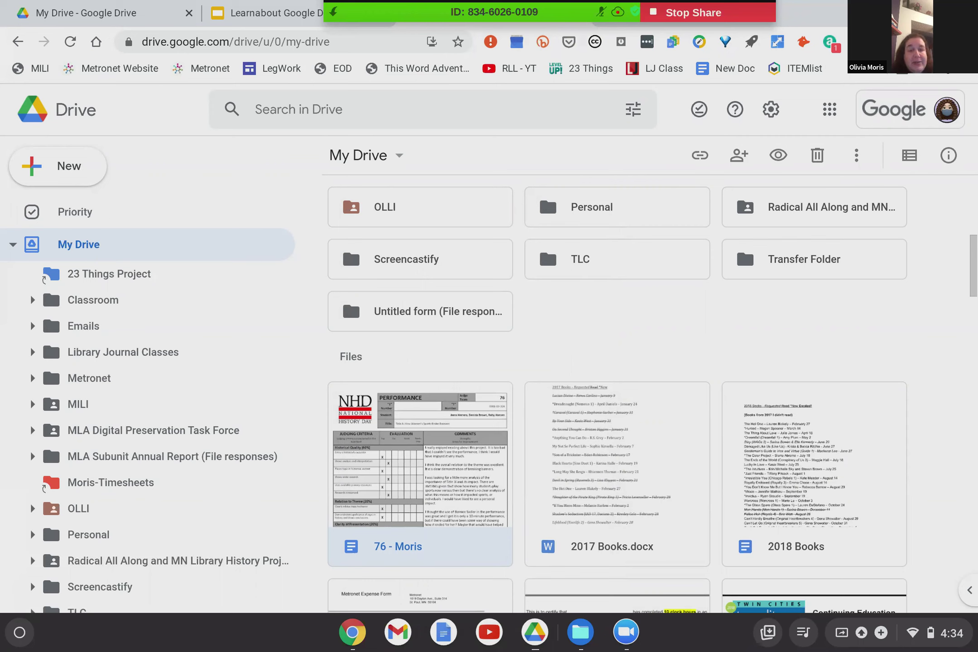
Turn off Available offline for the 76 - Moris file.
{"action": "right_click", "coordinate": [459, 483]}
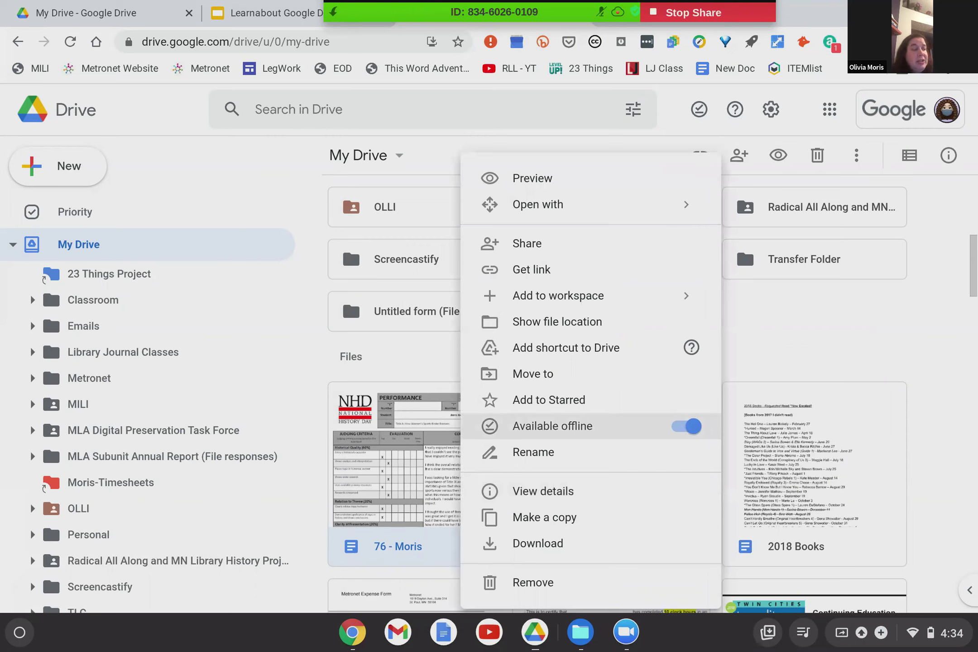
{"action": "left_click", "coordinate": [684, 428]}
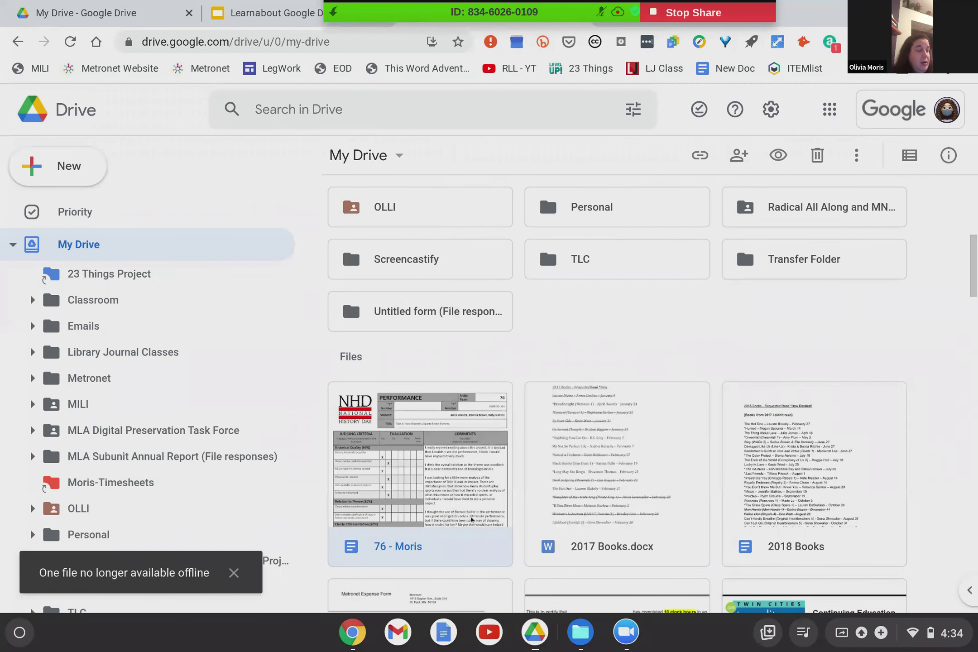
Turn Available offline back on for the 76 - Moris file.
{"action": "right_click", "coordinate": [471, 519]}
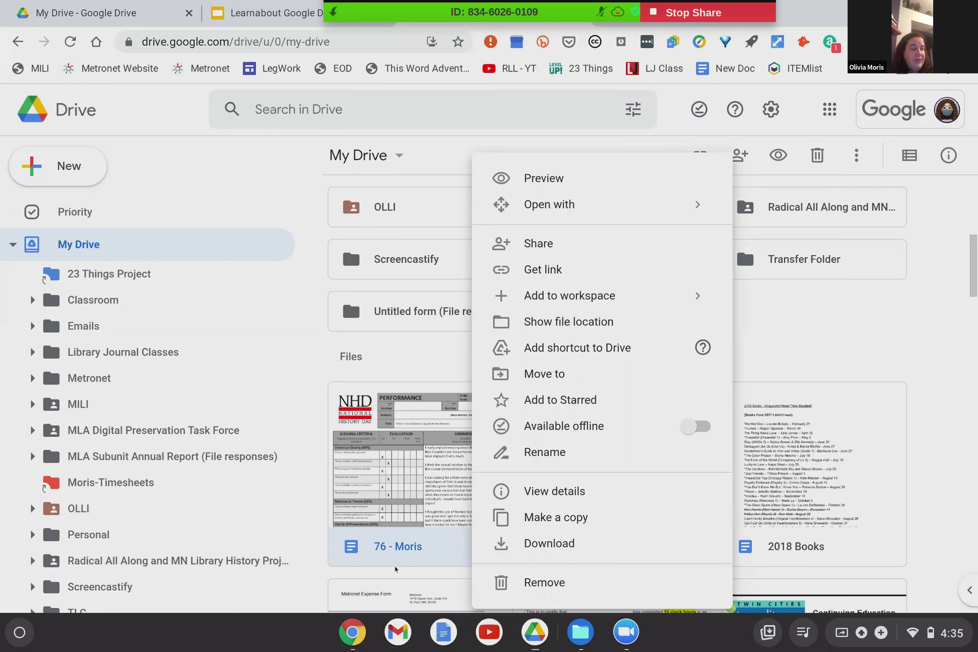
{"action": "left_click", "coordinate": [700, 427]}
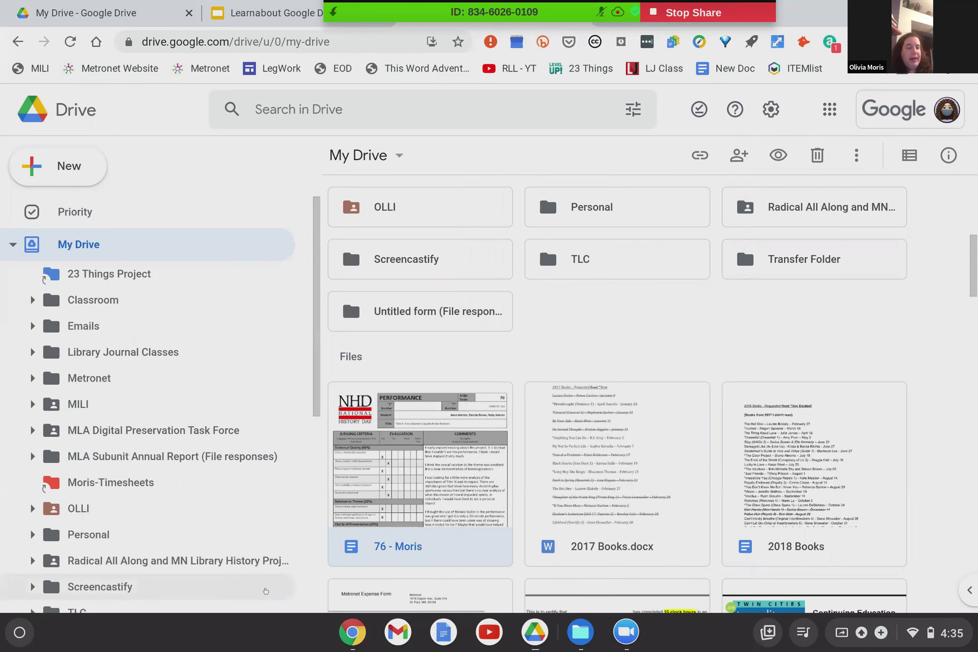
{"action": "right_click", "coordinate": [393, 543]}
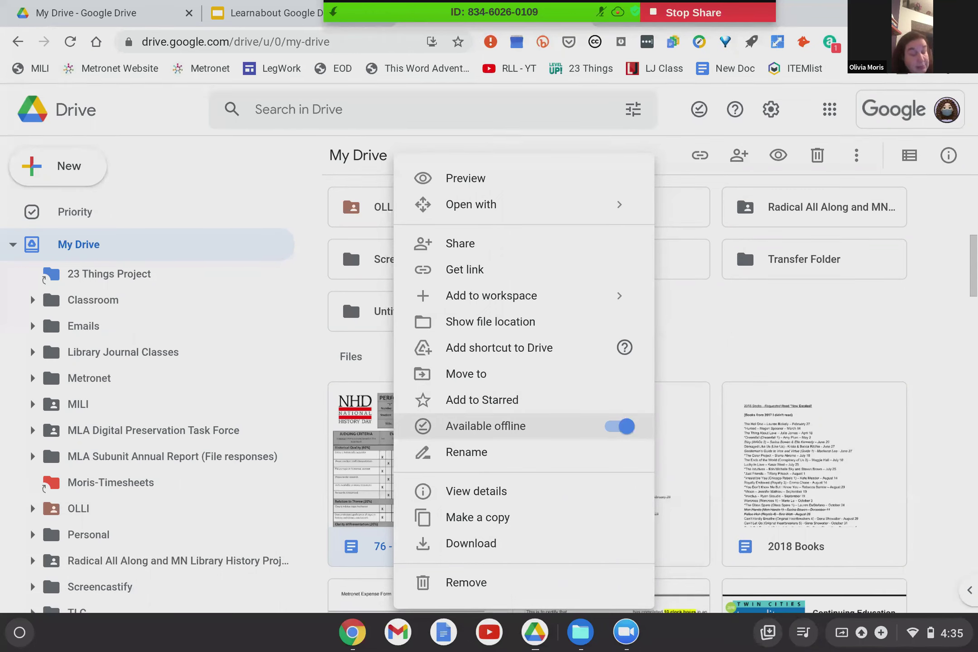
{"action": "left_click", "coordinate": [737, 324]}
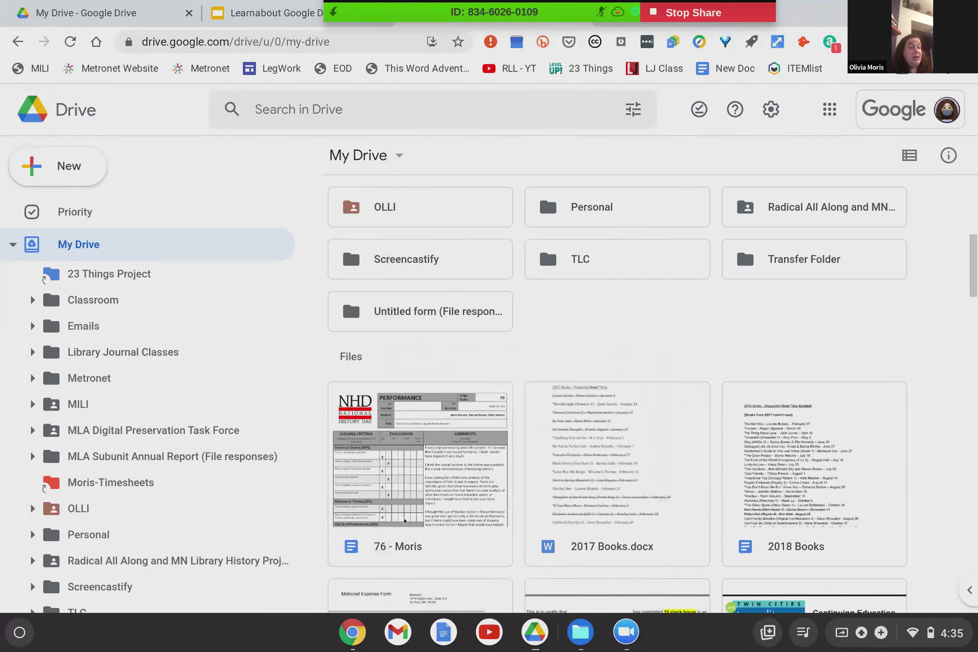
Return to the Learnabout Google Drive presentation and advance to the Settings slide.
{"action": "left_click", "coordinate": [247, 14]}
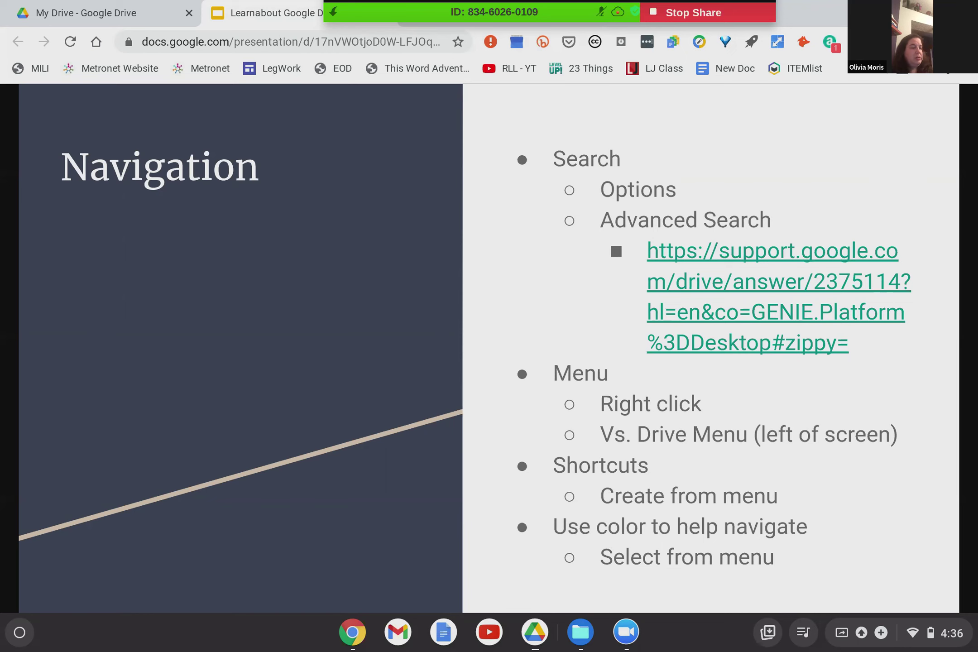
{"action": "key", "text": "Right"}
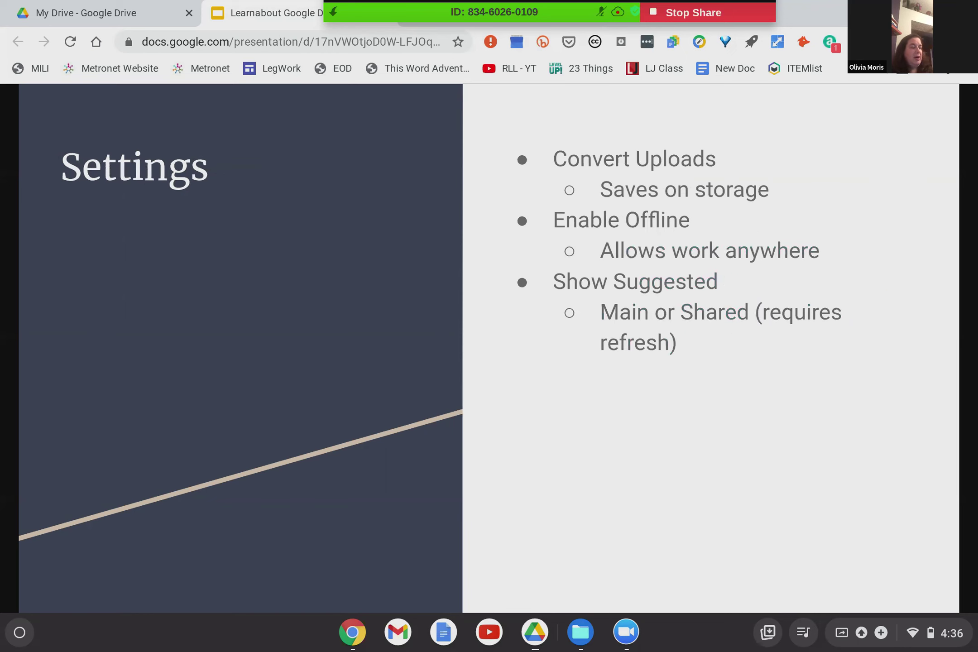
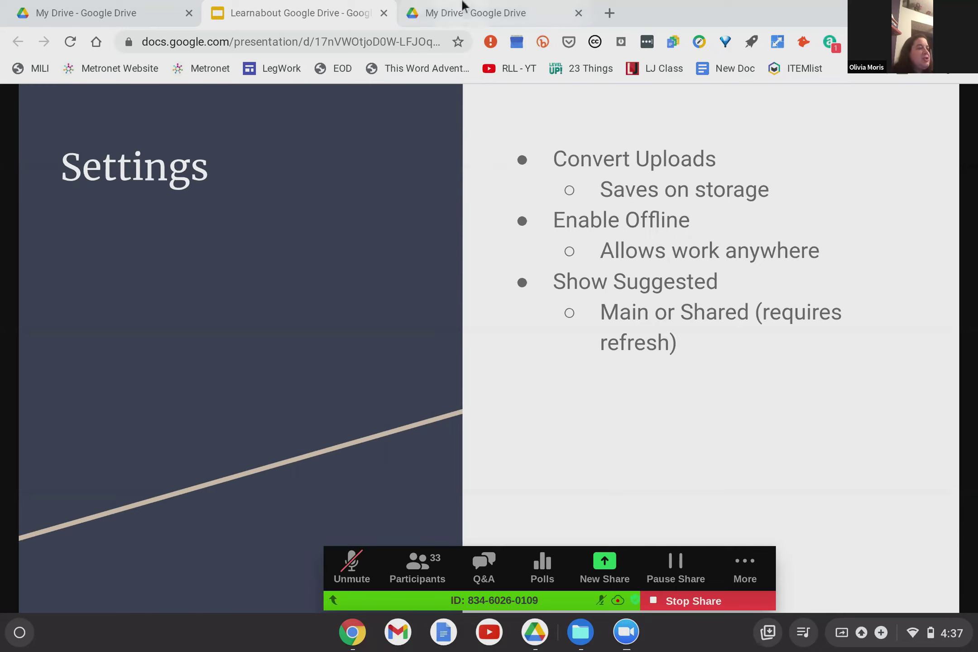
Switch from the Slides presentation to the 'My Drive - Google Drive' browser tab.
{"action": "left_click", "coordinate": [484, 18]}
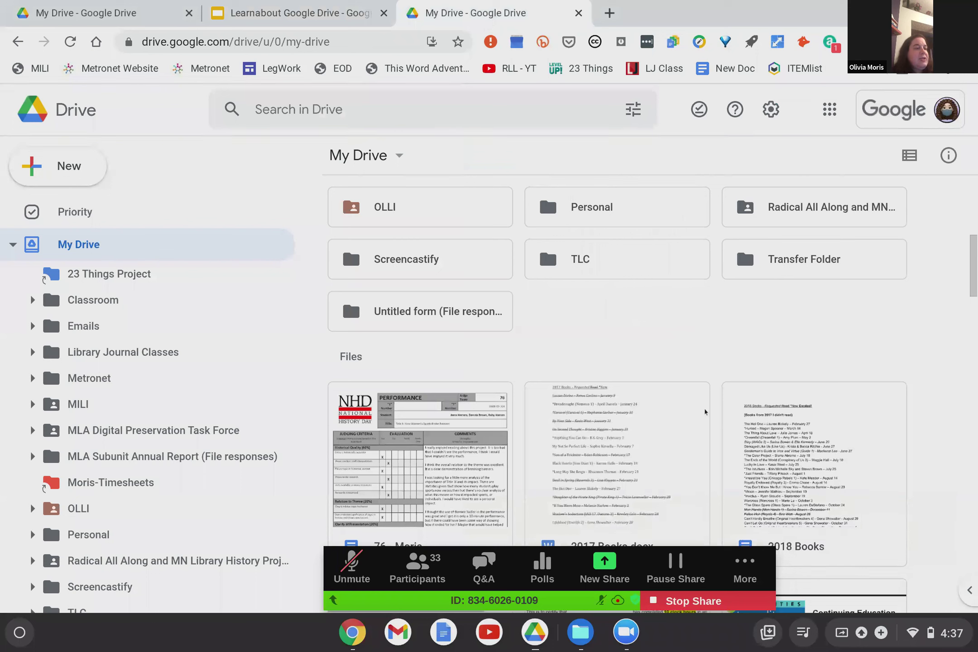
Open Drive Settings from the gear menu to see 3.66 GB of 30 GB used.
{"action": "left_click", "coordinate": [765, 111]}
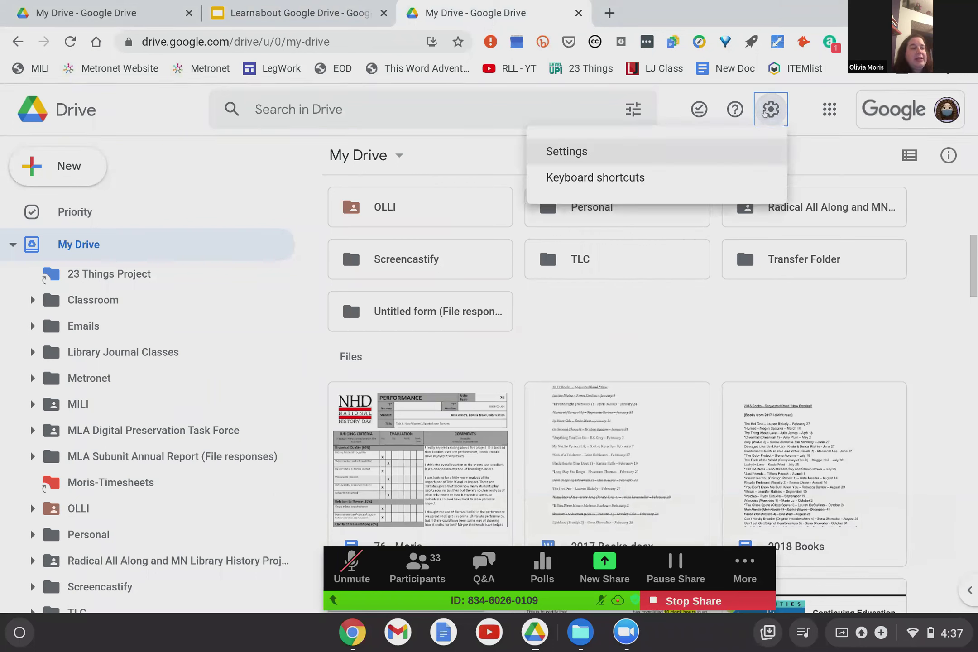
{"action": "left_click", "coordinate": [567, 159]}
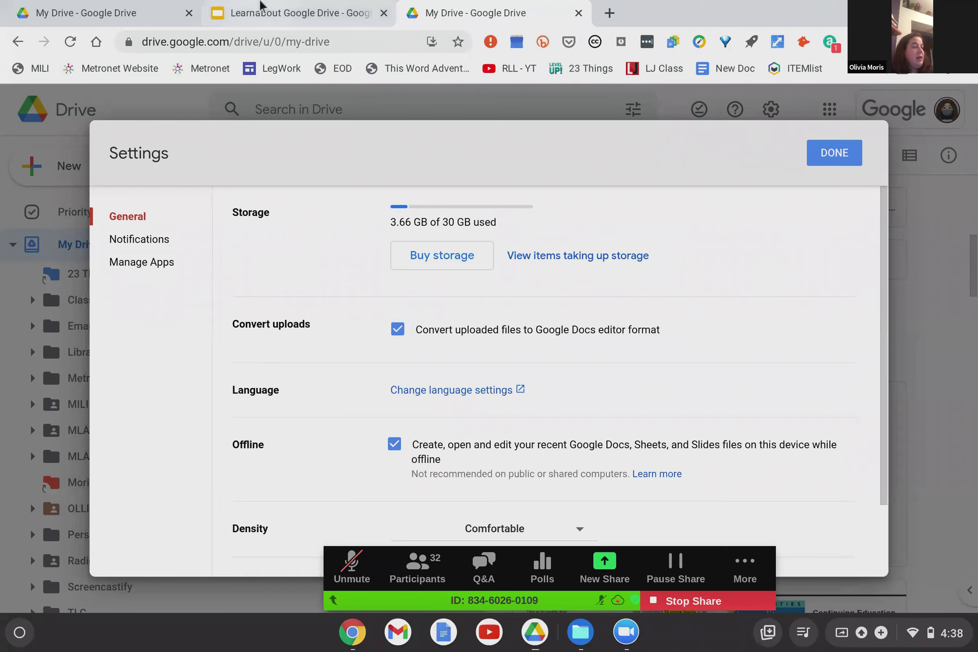
{"action": "left_click", "coordinate": [271, 20]}
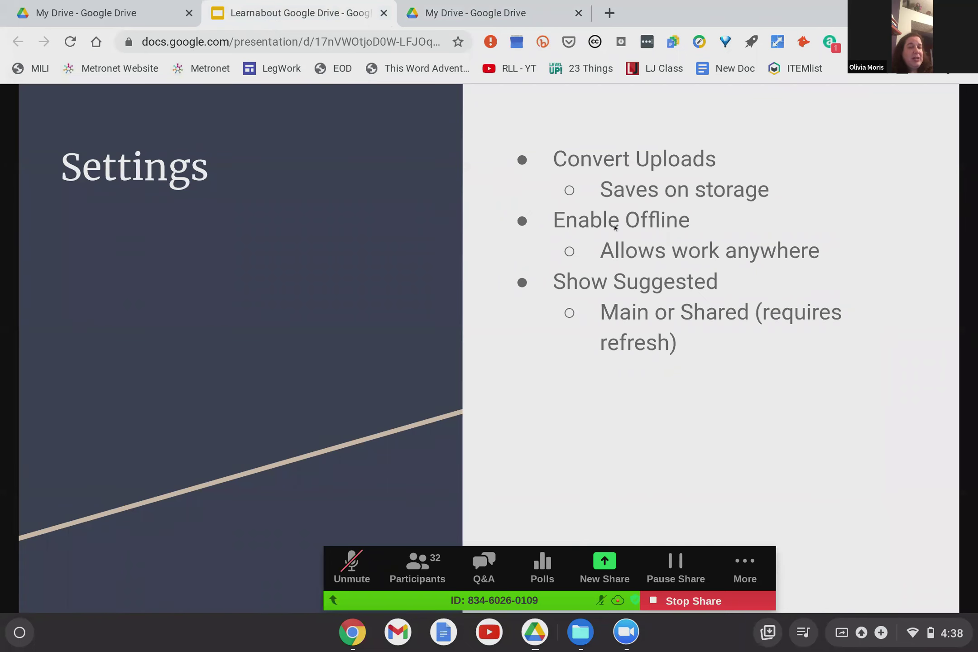
{"action": "left_click", "coordinate": [501, 14]}
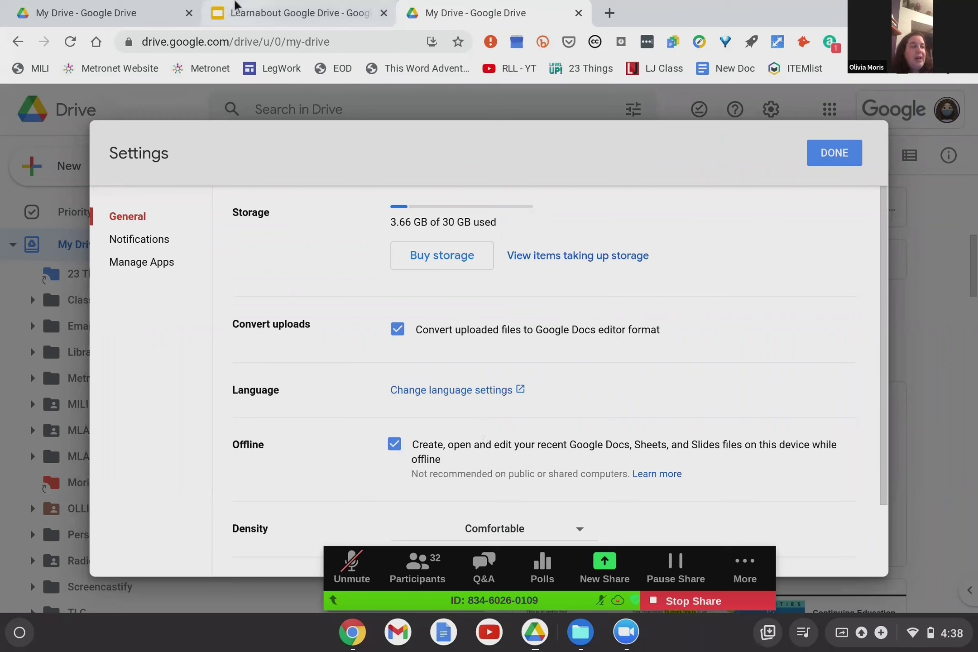
{"action": "left_click", "coordinate": [252, 14]}
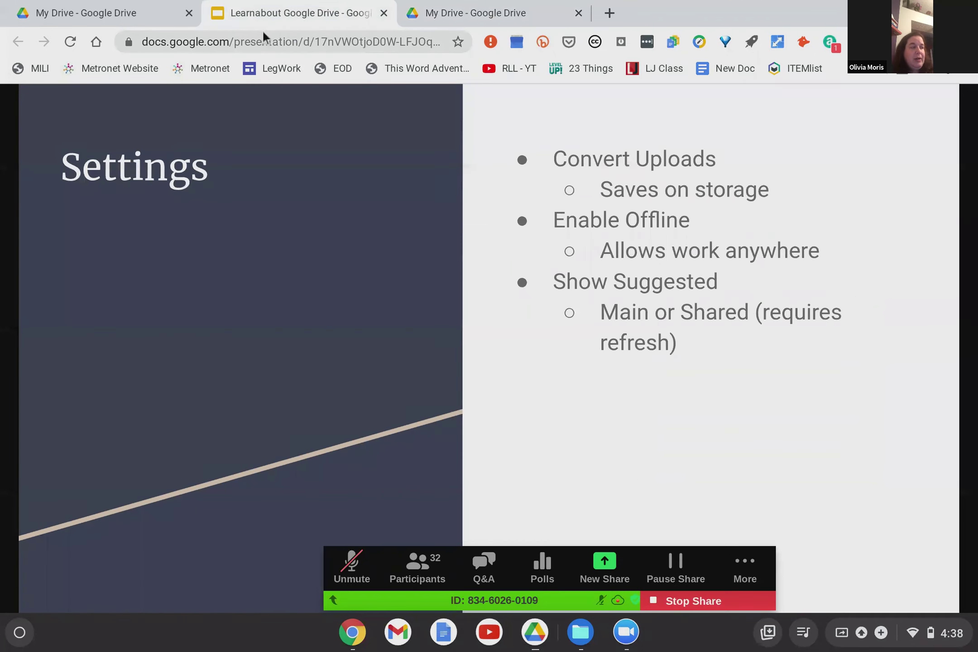
{"action": "left_click", "coordinate": [448, 7]}
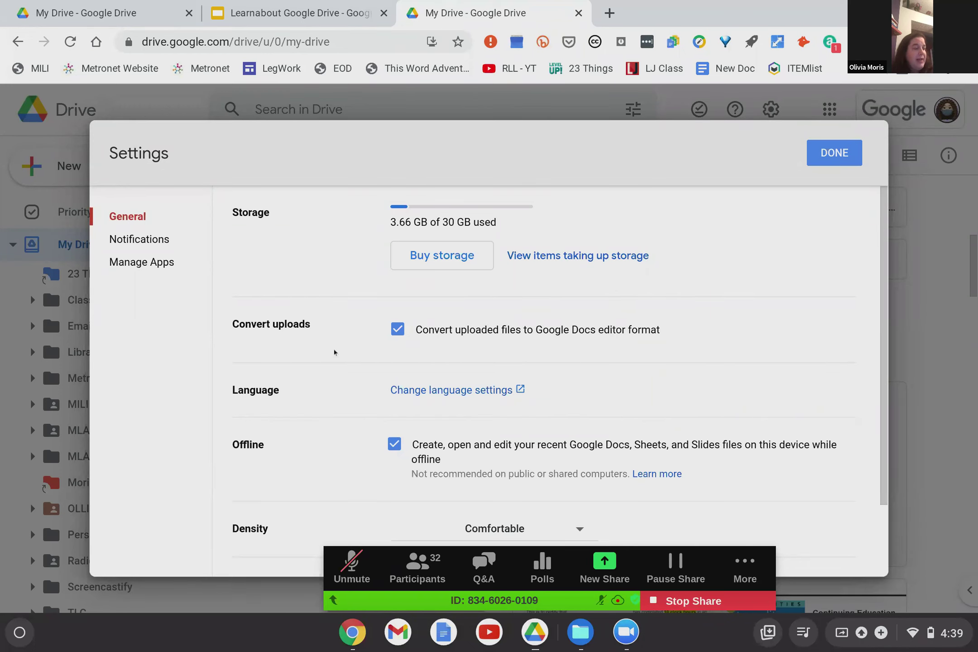
Review the Suggestions options in Drive Settings and close the dialog with DONE.
{"action": "scroll", "coordinate": [334, 352], "scroll_direction": "down", "scroll_amount": 2}
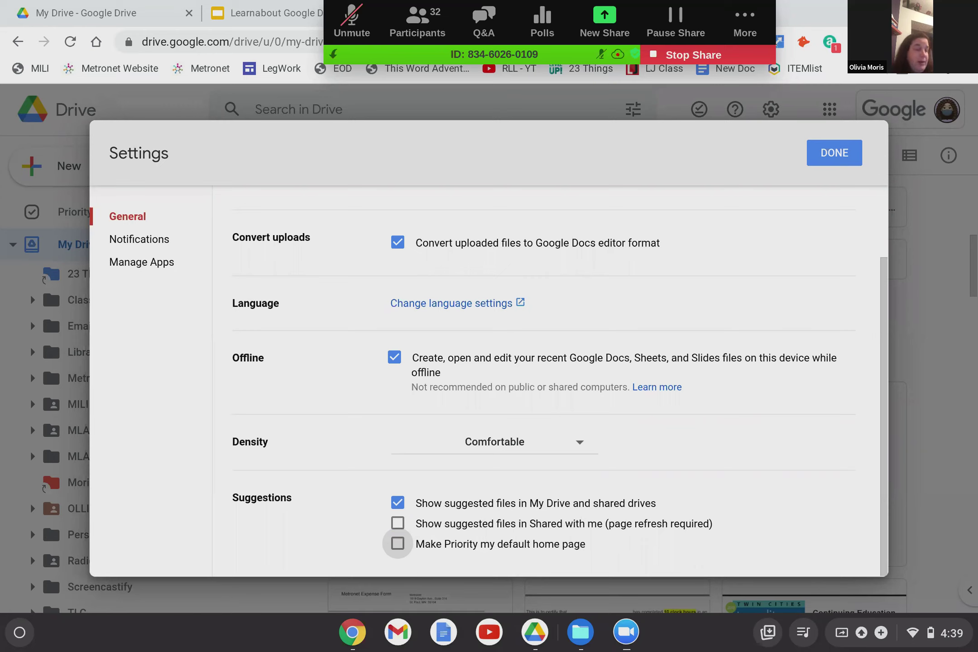
{"action": "left_click", "coordinate": [828, 156]}
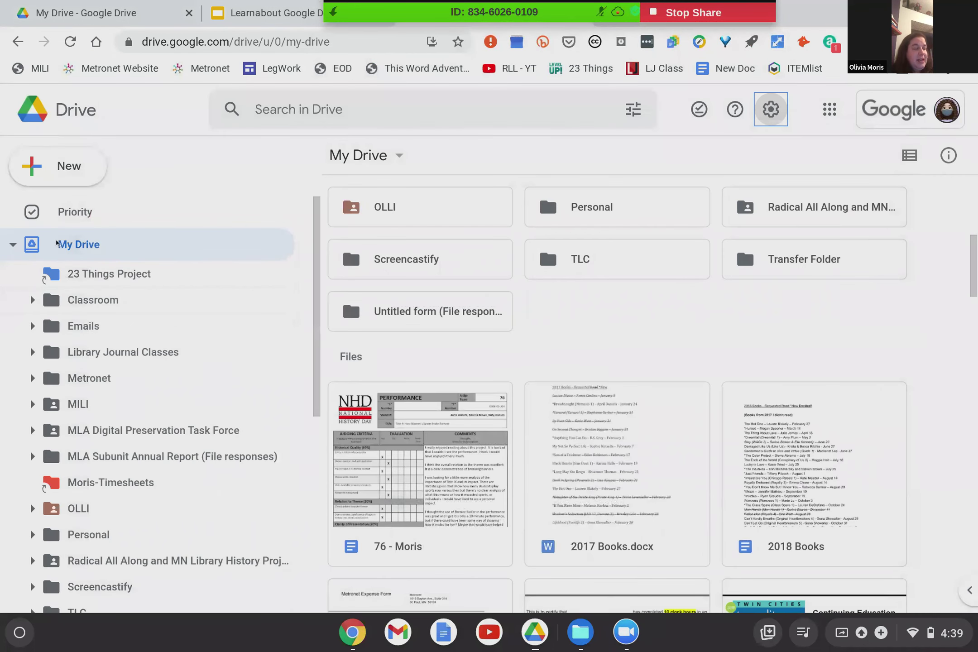
Go to the Priority page showing the Accounting, Expenses and Timesheets workspaces.
{"action": "left_click", "coordinate": [12, 244]}
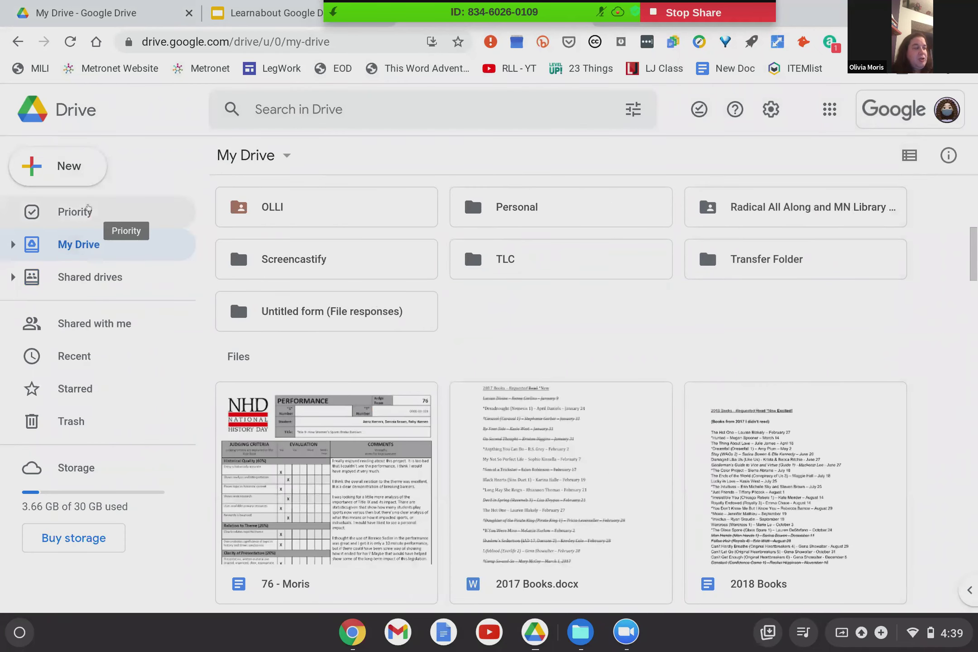
{"action": "left_click", "coordinate": [87, 210]}
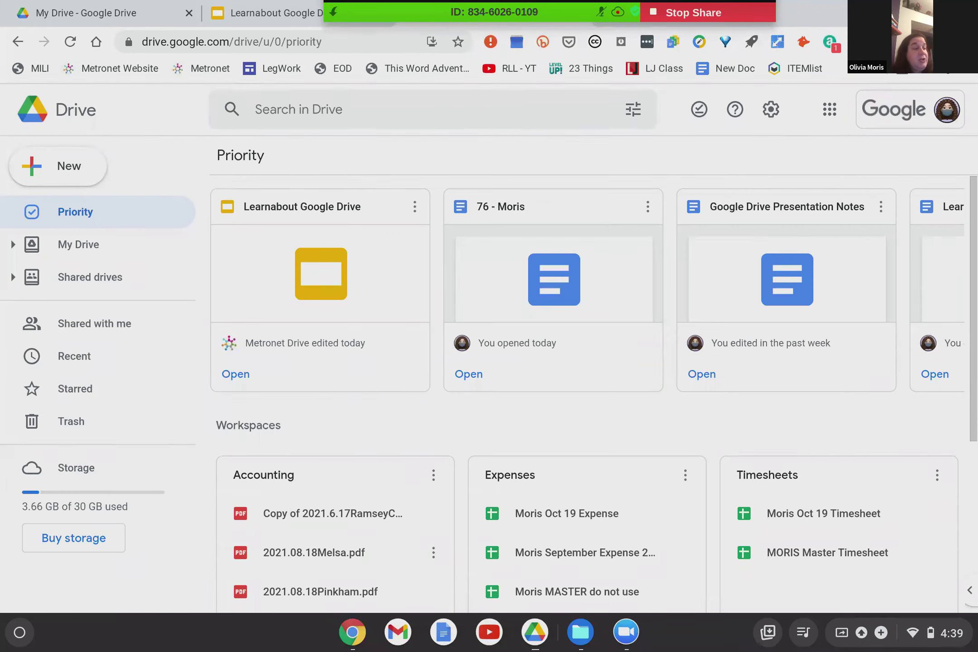
{"action": "left_click", "coordinate": [770, 109]}
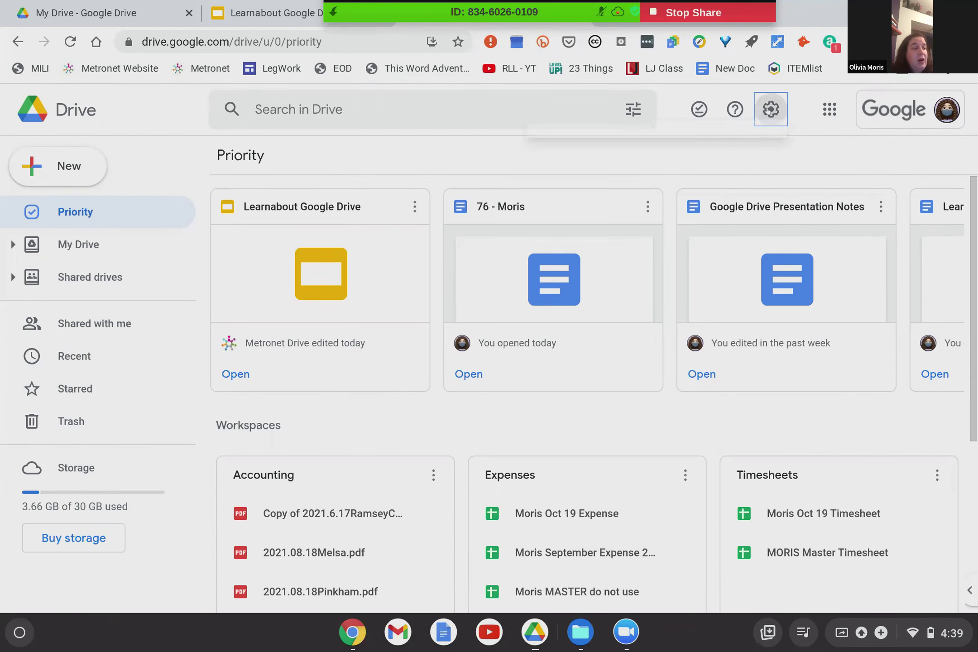
{"action": "left_click", "coordinate": [670, 151]}
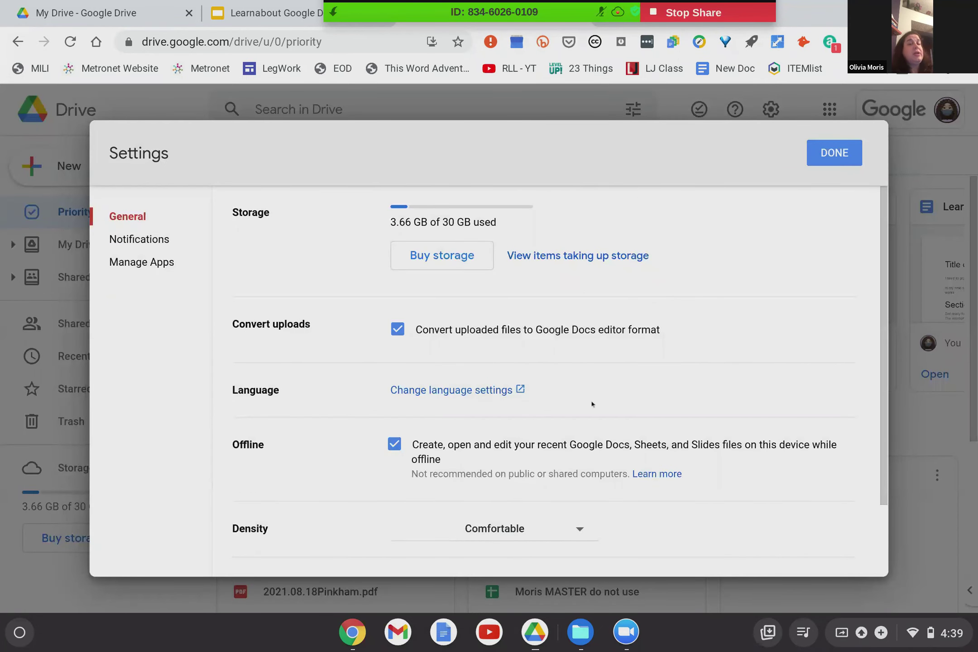
{"action": "scroll", "coordinate": [591, 402], "scroll_direction": "down", "scroll_amount": 2}
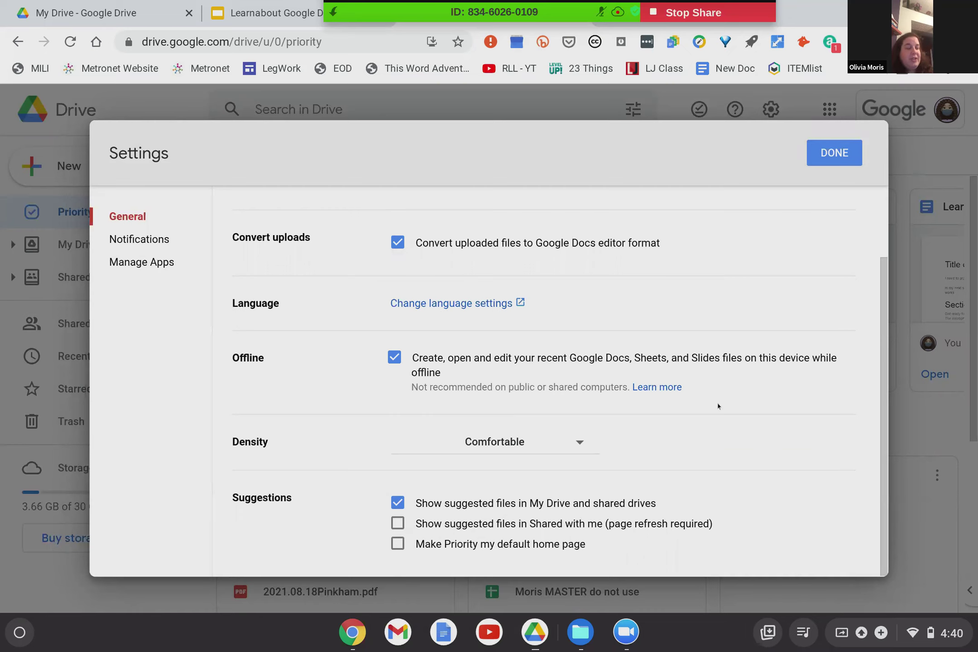
{"action": "left_click", "coordinate": [814, 161]}
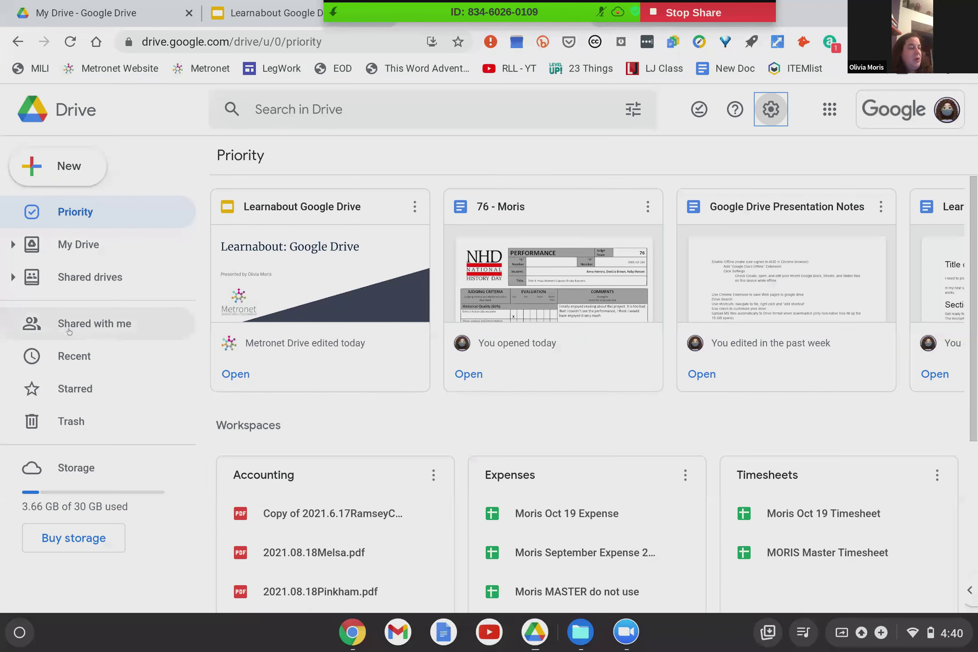
Open Shared with me and enable 'Show suggested files in Shared with me' in Settings.
{"action": "left_click", "coordinate": [67, 327]}
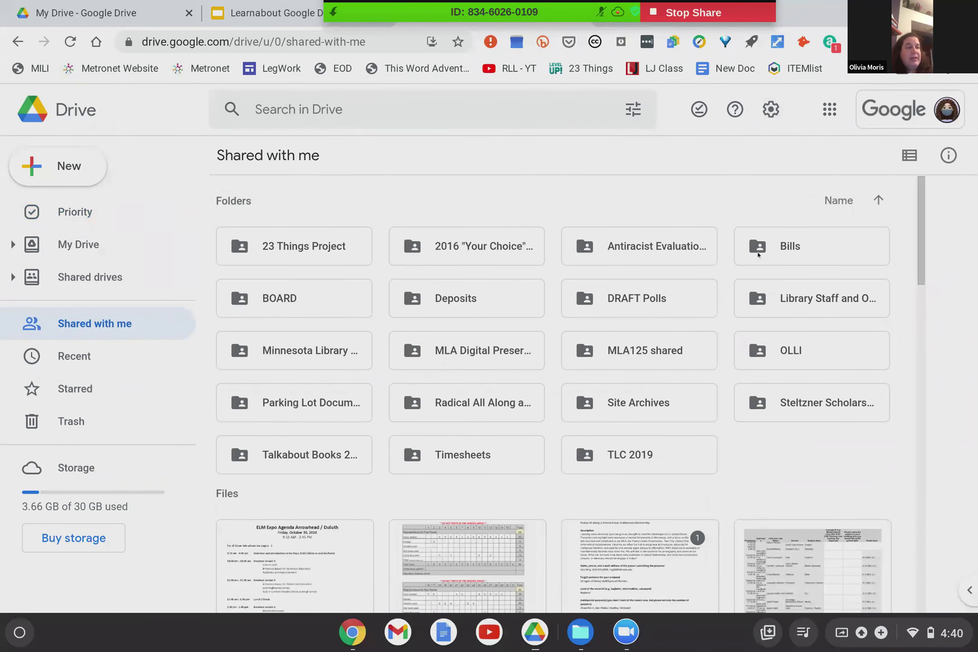
{"action": "left_click", "coordinate": [770, 109]}
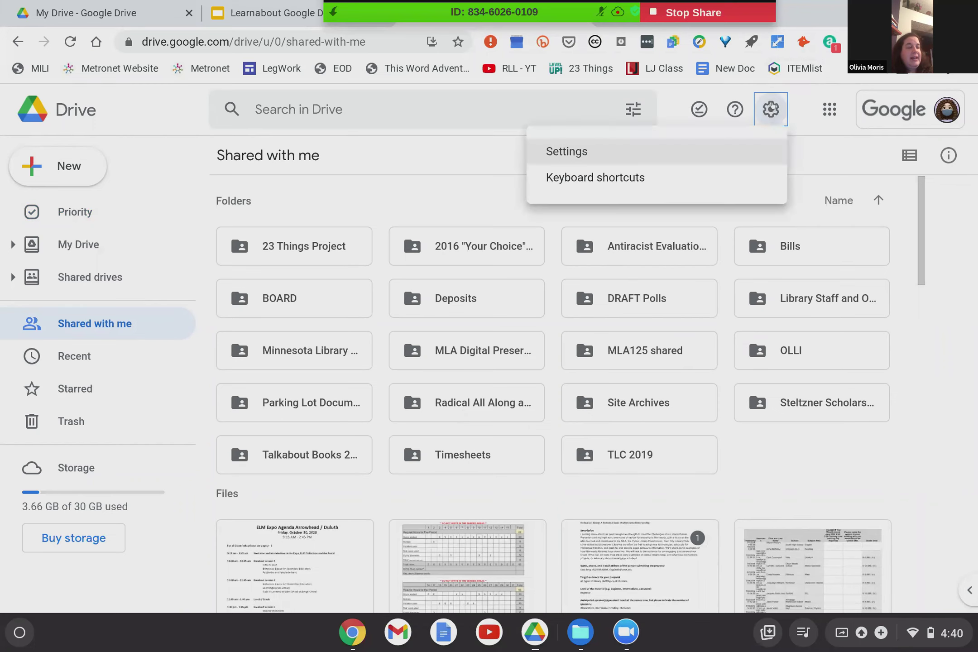
{"action": "left_click", "coordinate": [568, 153]}
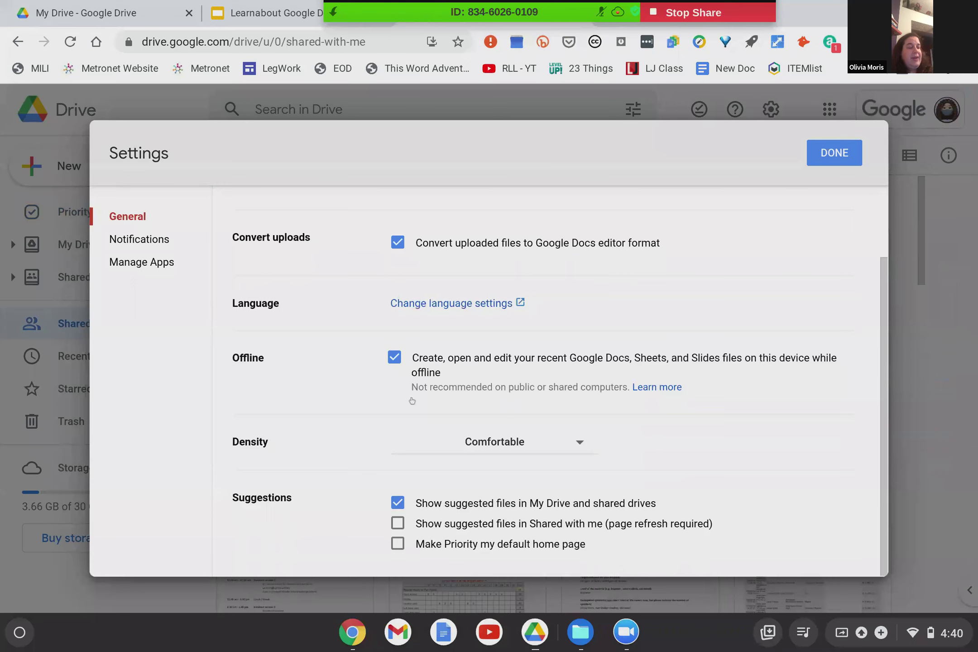
{"action": "left_click", "coordinate": [398, 524]}
{"action": "left_click", "coordinate": [398, 523]}
{"action": "left_click", "coordinate": [821, 159]}
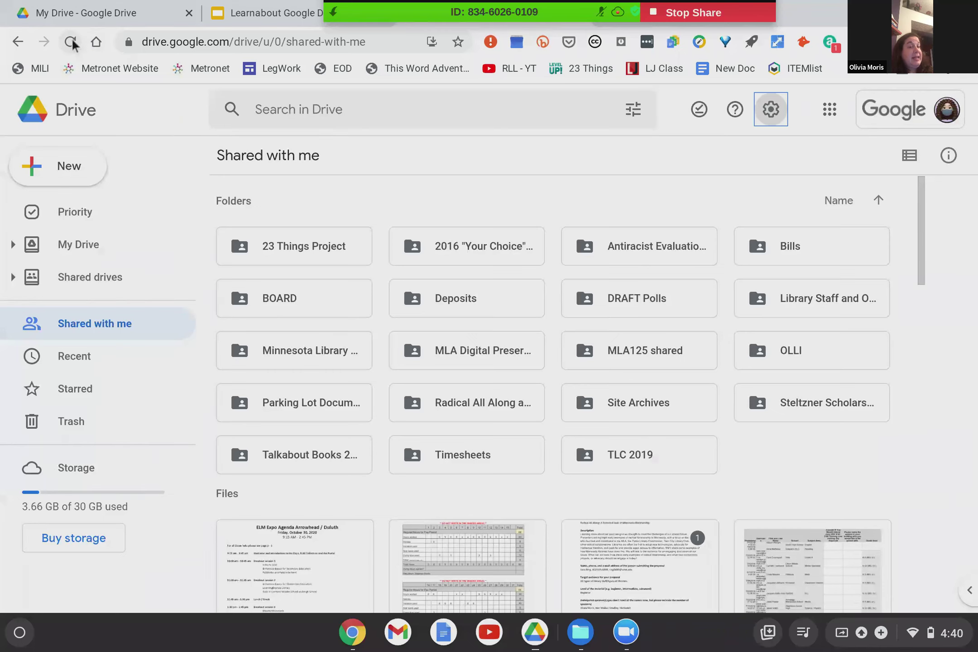
Reload to reveal the Suggested section, then disable Shared with me suggestions in Settings.
{"action": "left_click", "coordinate": [70, 42]}
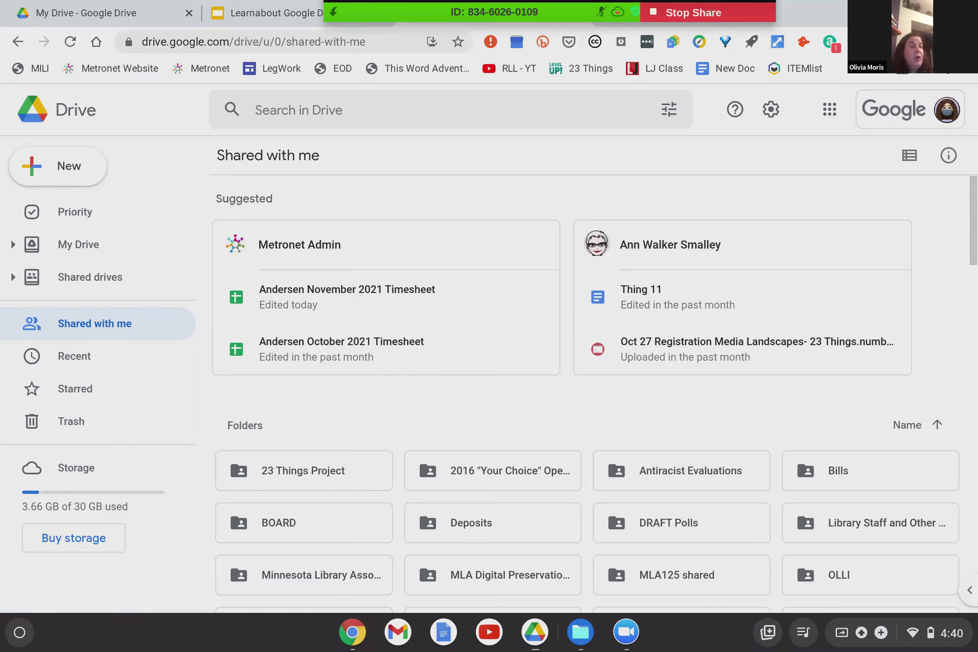
{"action": "left_click", "coordinate": [770, 110]}
{"action": "left_click", "coordinate": [667, 142]}
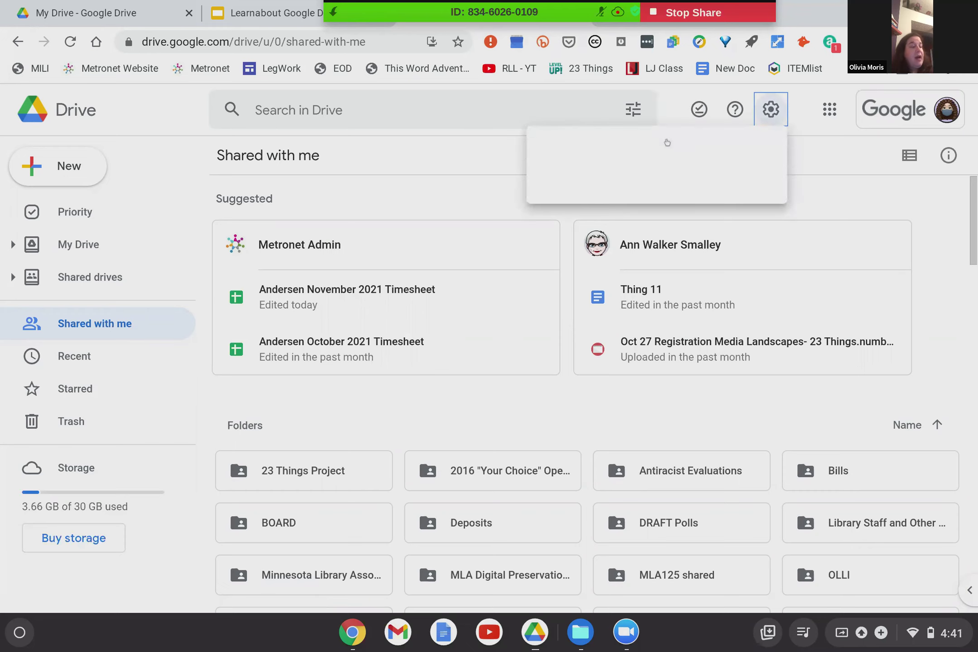
{"action": "scroll", "coordinate": [514, 380], "scroll_direction": "down", "scroll_amount": 2}
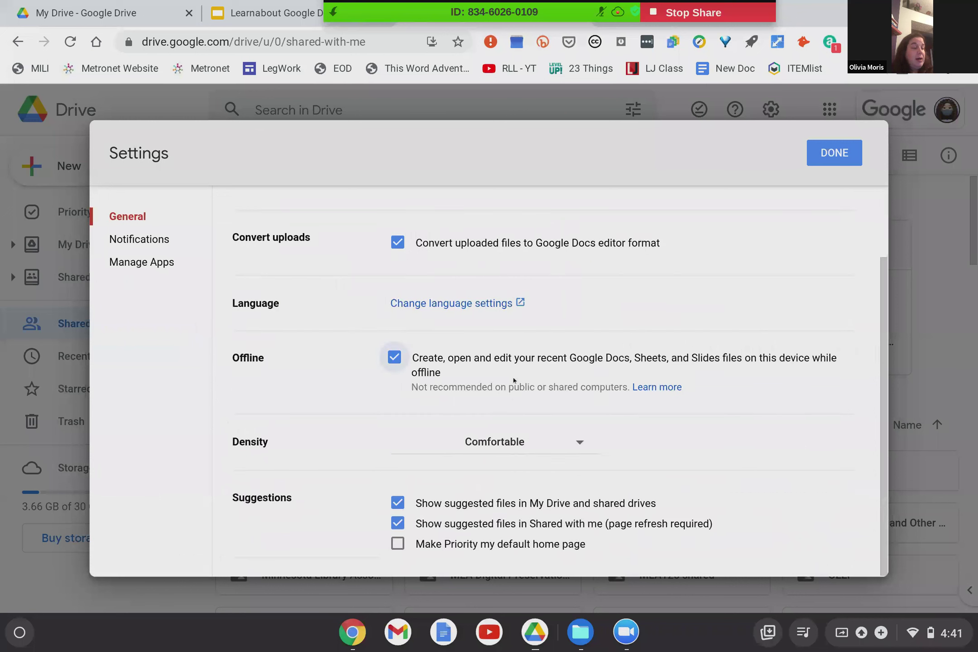
{"action": "left_click", "coordinate": [400, 521]}
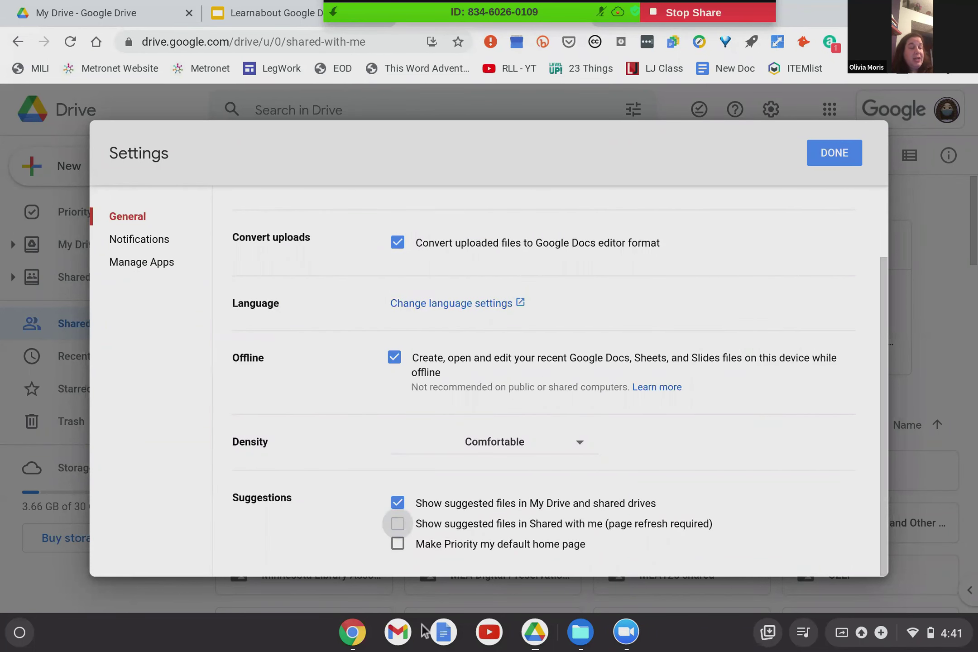
{"action": "left_click", "coordinate": [823, 143]}
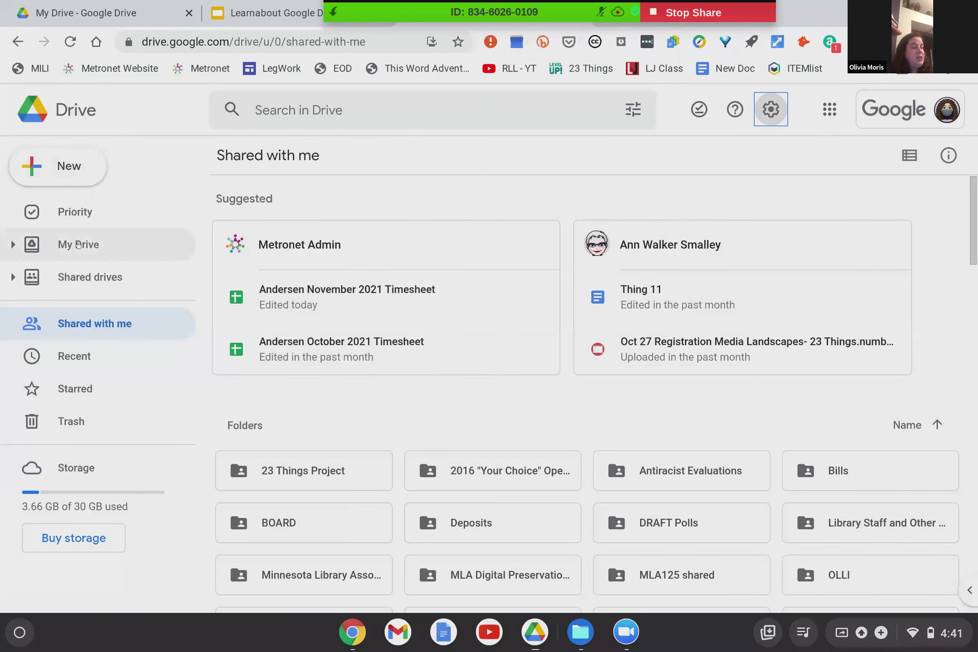
Return to My Drive and scroll past the Suggested row of three recent files.
{"action": "left_click", "coordinate": [77, 245]}
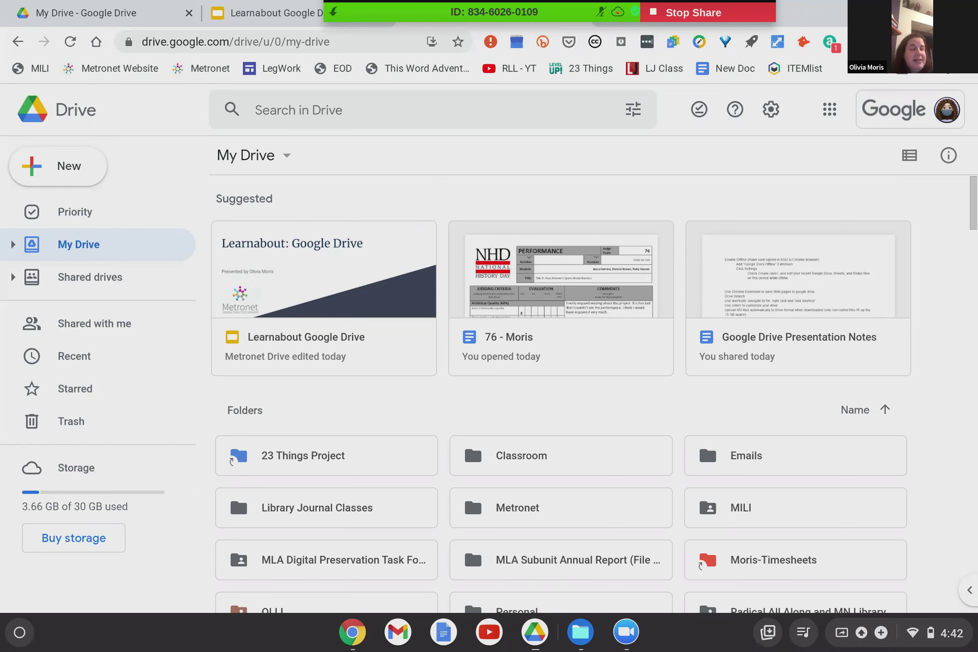
{"action": "scroll", "coordinate": [395, 393], "scroll_direction": "down", "scroll_amount": 4}
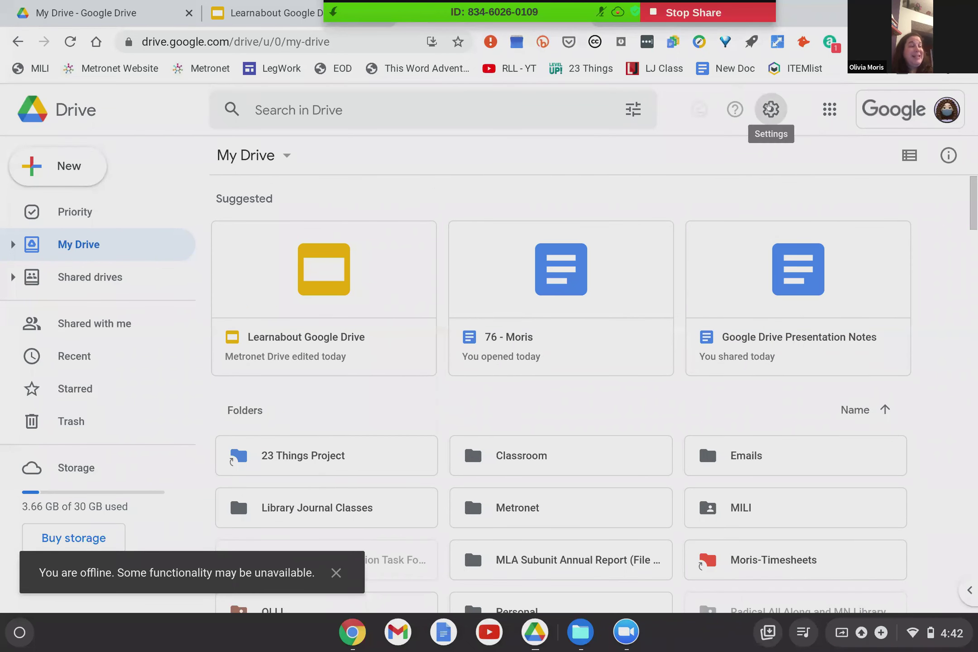
{"action": "left_click", "coordinate": [770, 108]}
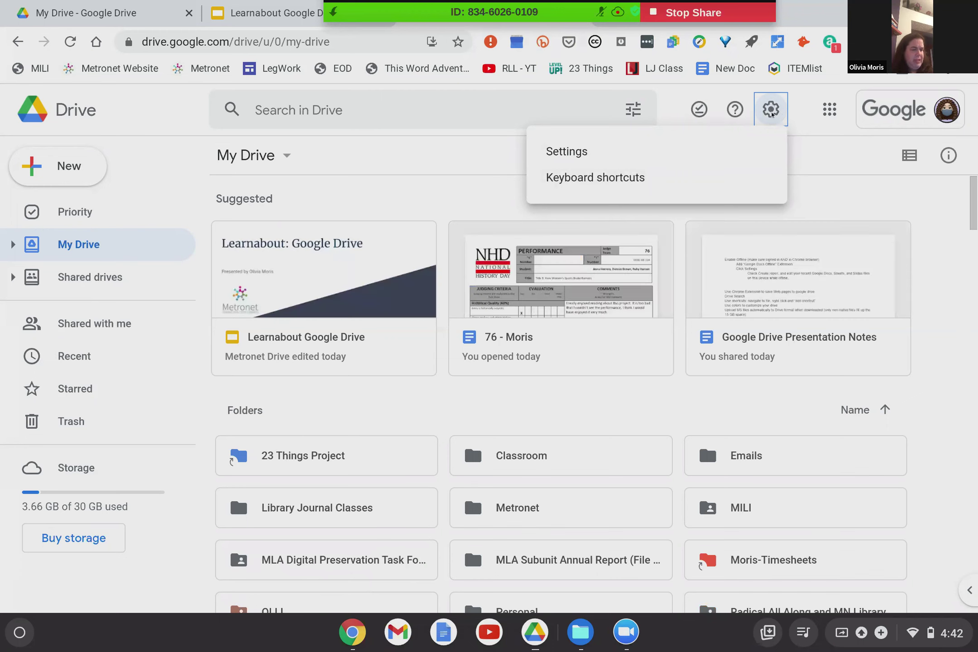
Turn off suggested files in My Drive, then return to the Learnabout Google Drive presentation.
{"action": "left_click", "coordinate": [842, 195]}
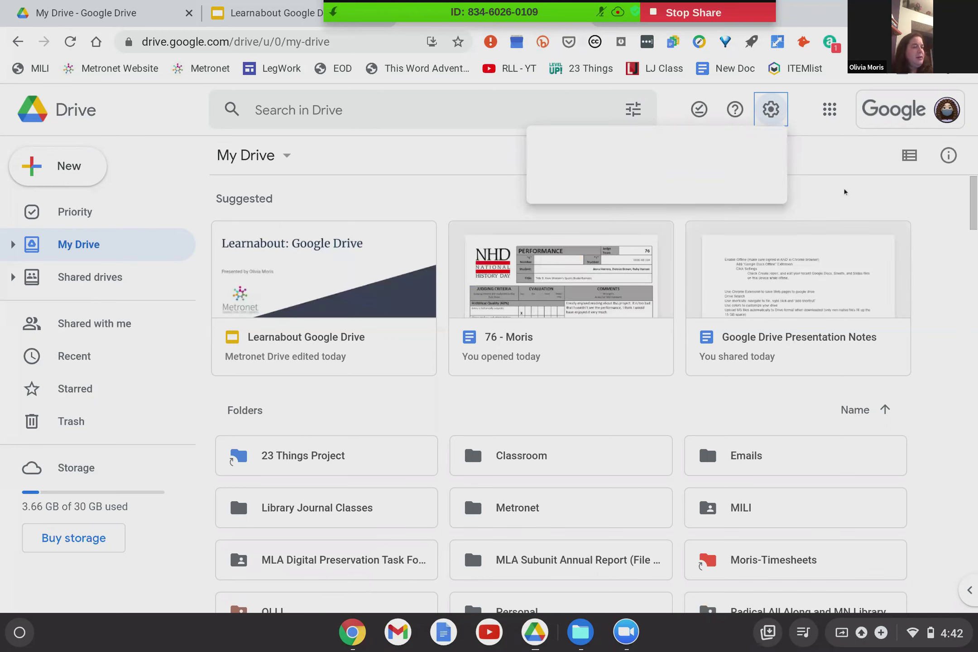
{"action": "left_click", "coordinate": [764, 112]}
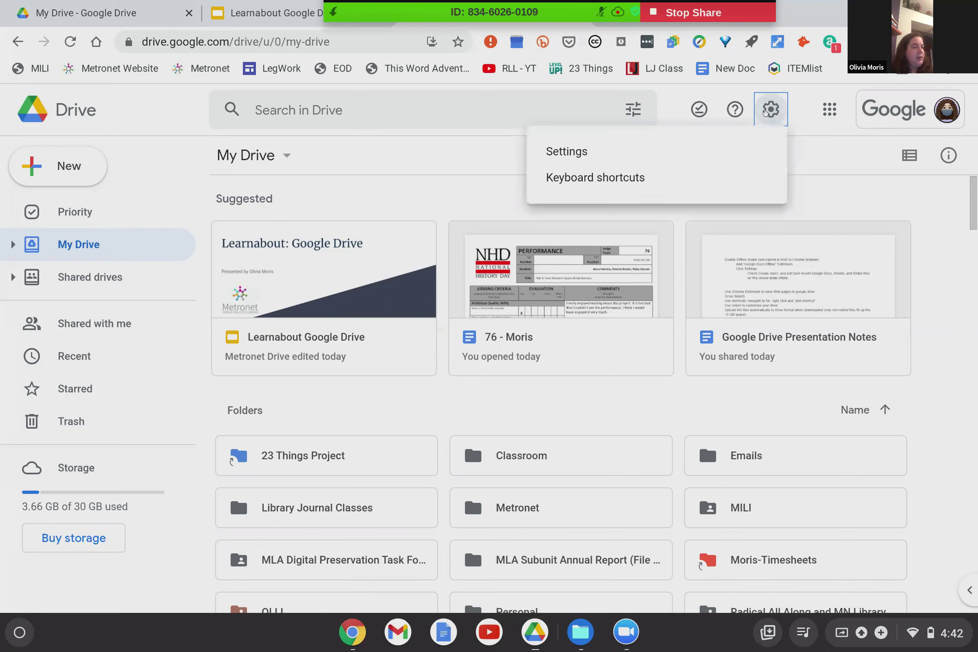
{"action": "left_click", "coordinate": [566, 152]}
{"action": "scroll", "coordinate": [570, 281], "scroll_direction": "down", "scroll_amount": 2}
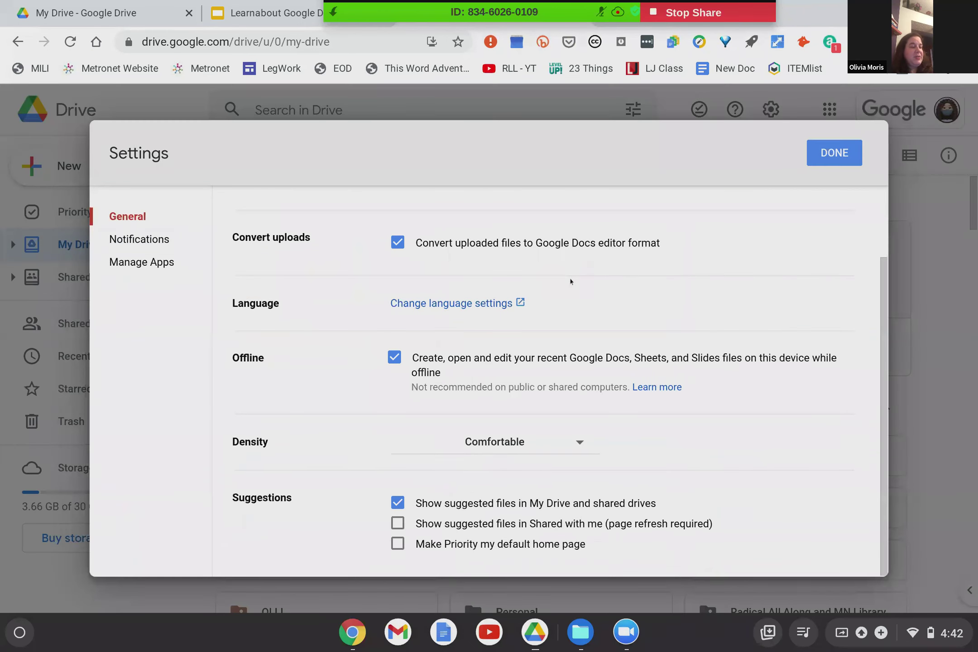
{"action": "left_click", "coordinate": [397, 503]}
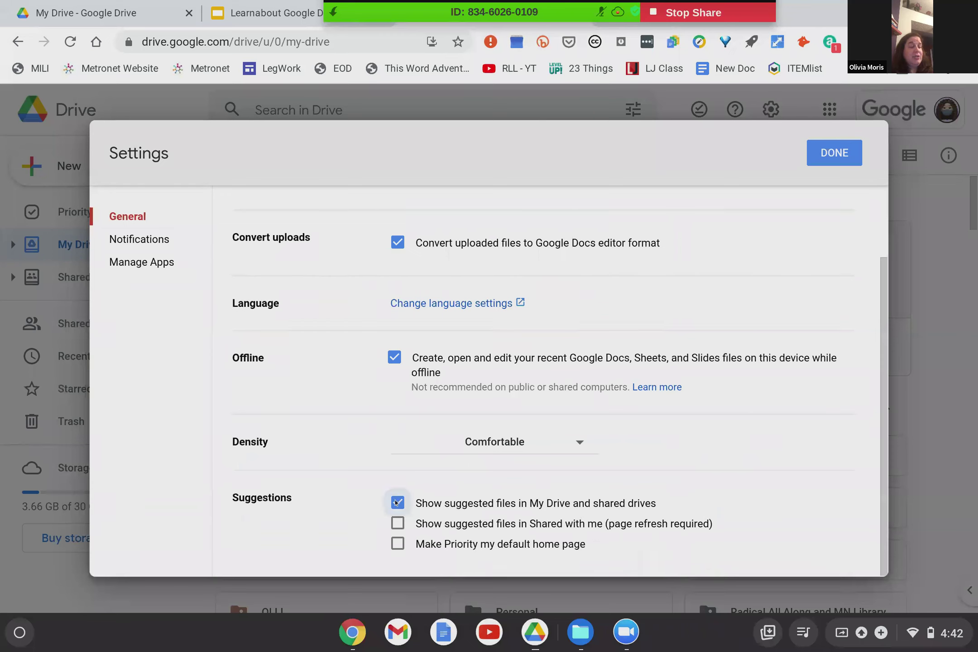
{"action": "left_click", "coordinate": [822, 162]}
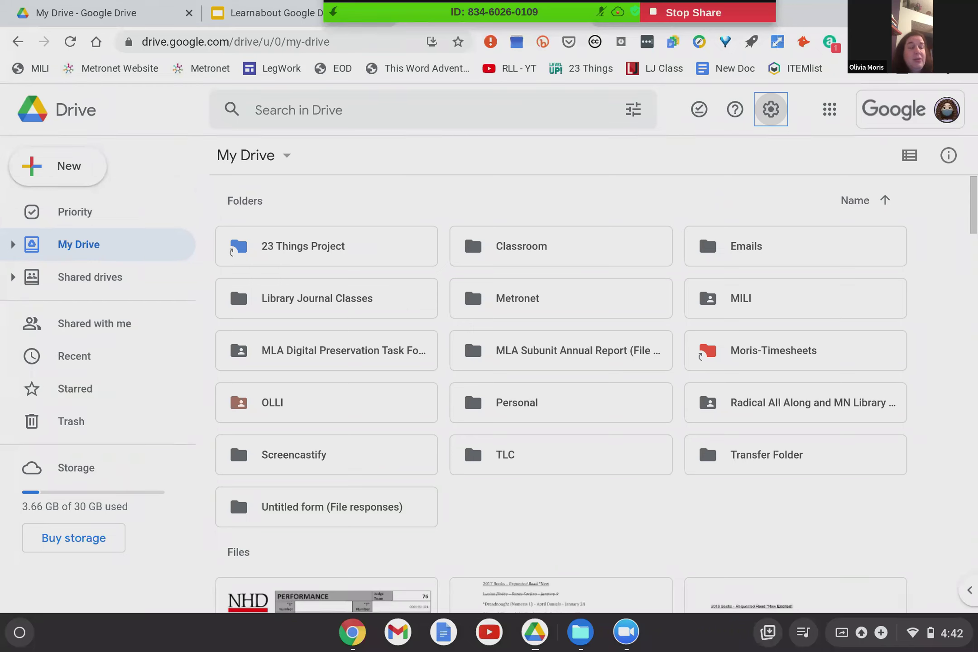
{"action": "left_click", "coordinate": [272, 5]}
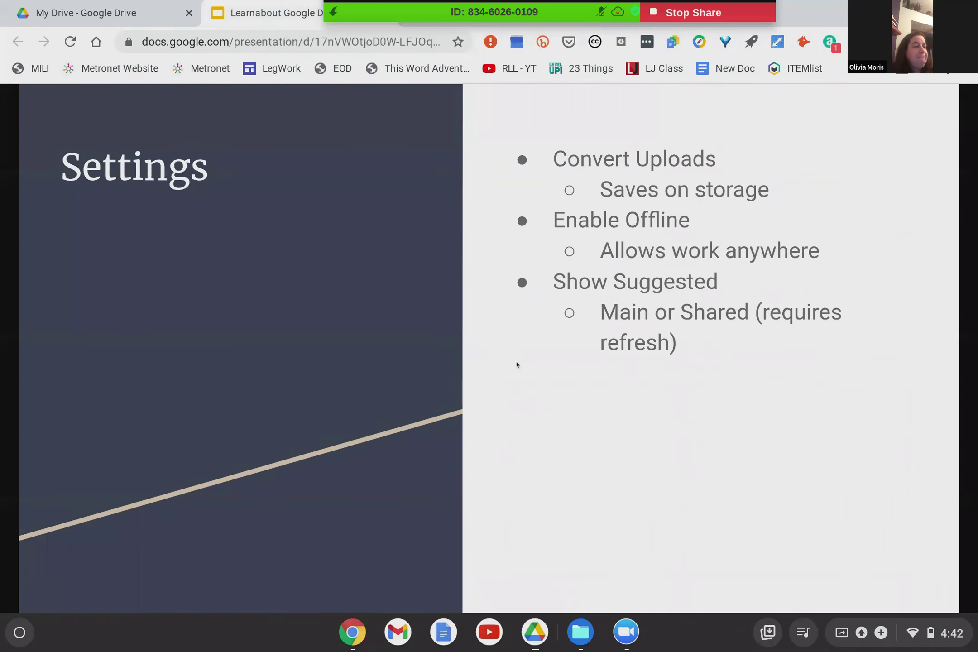
Back on the My Drive tab, enable 'Show suggested files in My Drive and shared drives' in Settings.
{"action": "left_click", "coordinate": [334, 12]}
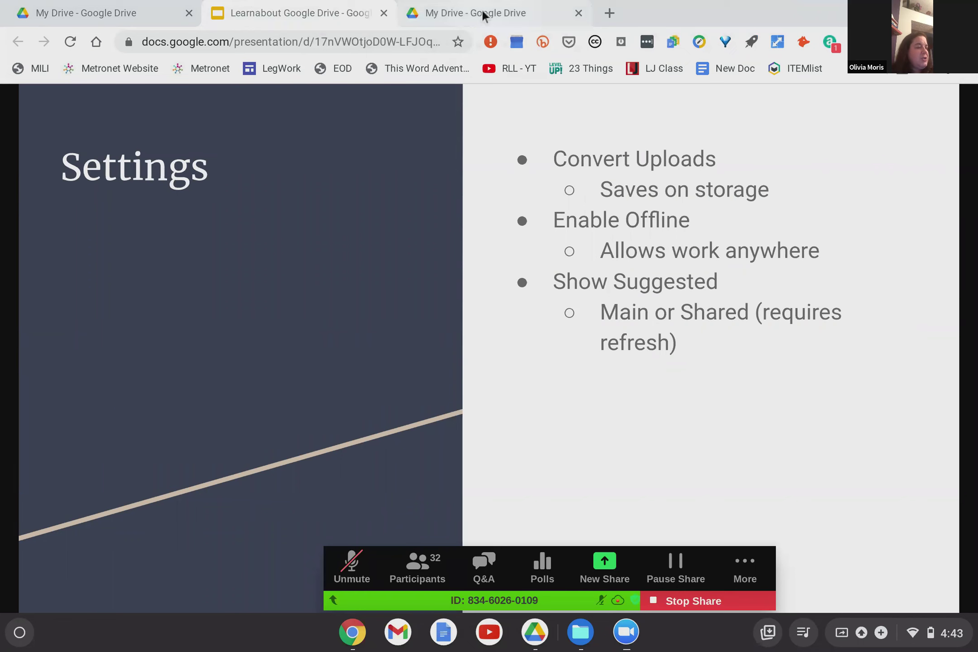
{"action": "left_click", "coordinate": [483, 13]}
{"action": "left_click", "coordinate": [774, 109]}
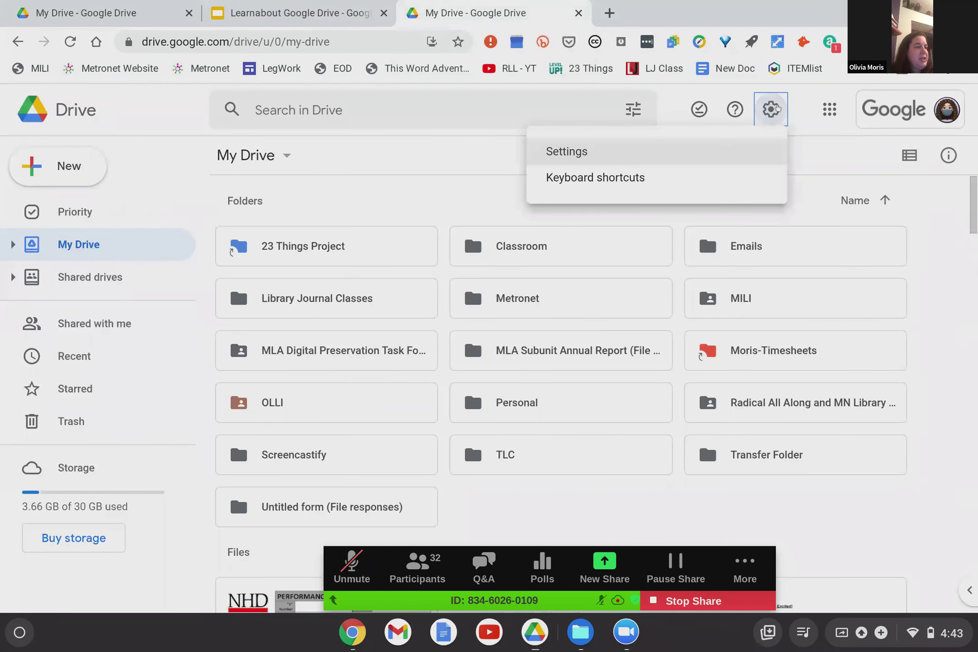
{"action": "left_click", "coordinate": [567, 152]}
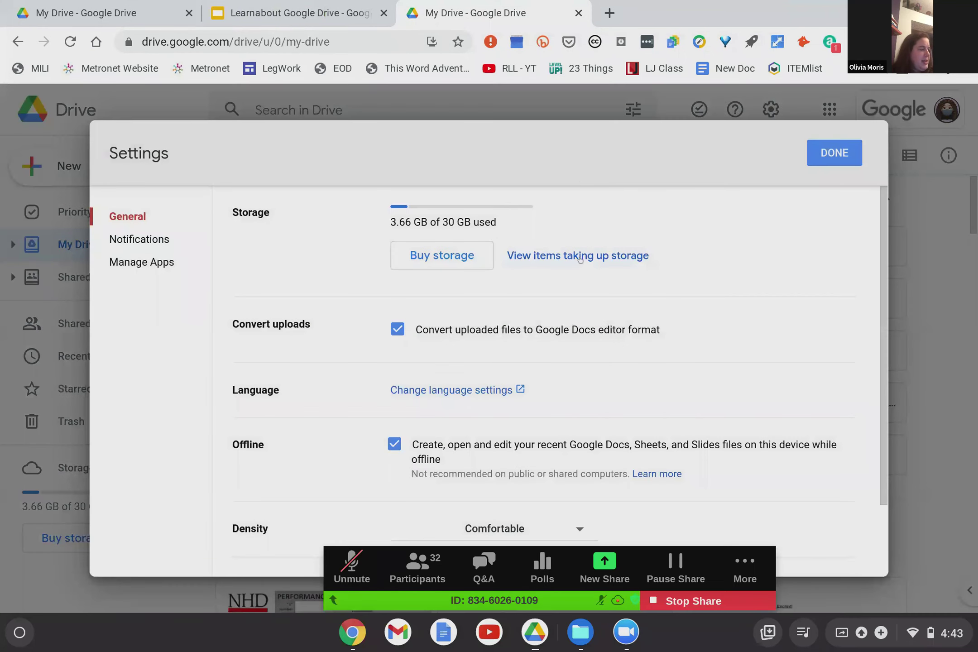
{"action": "scroll", "coordinate": [579, 258], "scroll_direction": "down", "scroll_amount": 3}
{"action": "scroll", "coordinate": [579, 258], "scroll_direction": "up", "scroll_amount": 3}
{"action": "scroll", "coordinate": [543, 362], "scroll_direction": "down", "scroll_amount": 2}
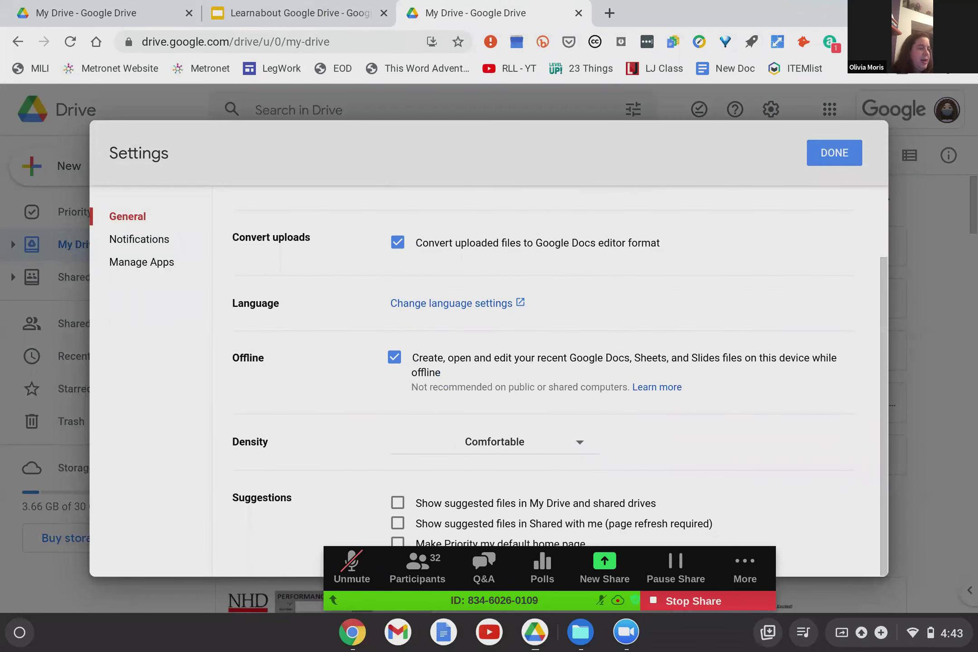
{"action": "left_click", "coordinate": [398, 501]}
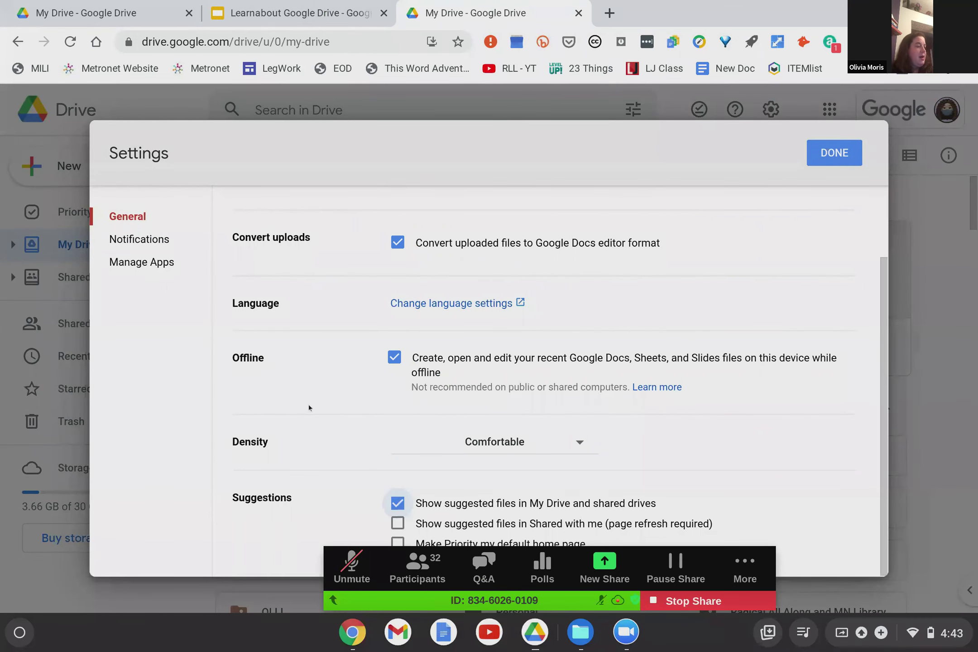
{"action": "scroll", "coordinate": [309, 408], "scroll_direction": "up", "scroll_amount": 2}
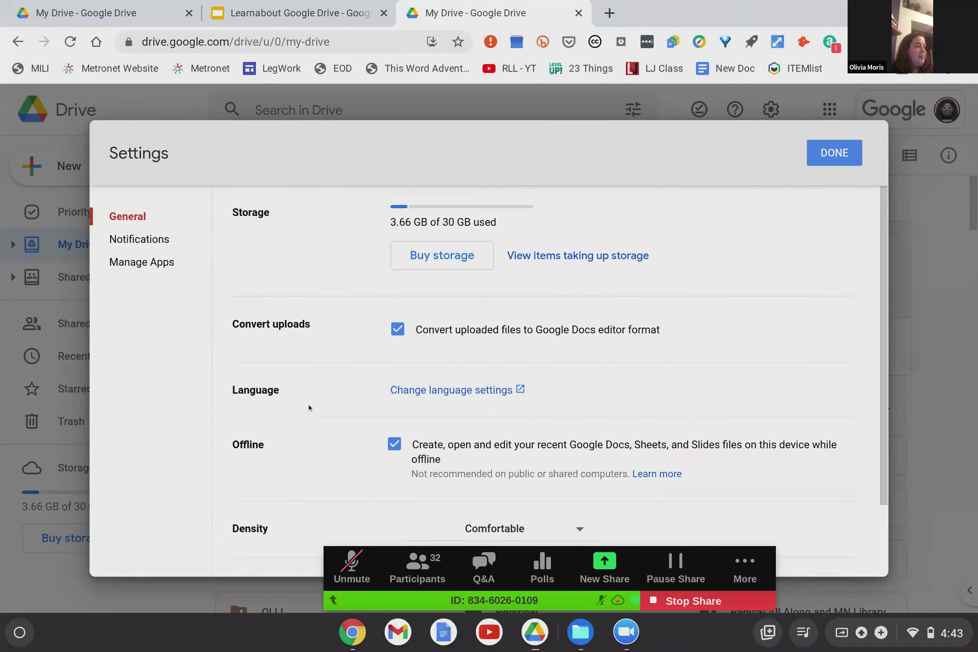
Browse Manage Apps (Annotate with Kami, AppSheet, Autocrat) and inspect Kami's OPTIONS menu.
{"action": "left_click", "coordinate": [140, 263]}
{"action": "scroll", "coordinate": [405, 306], "scroll_direction": "down", "scroll_amount": 15}
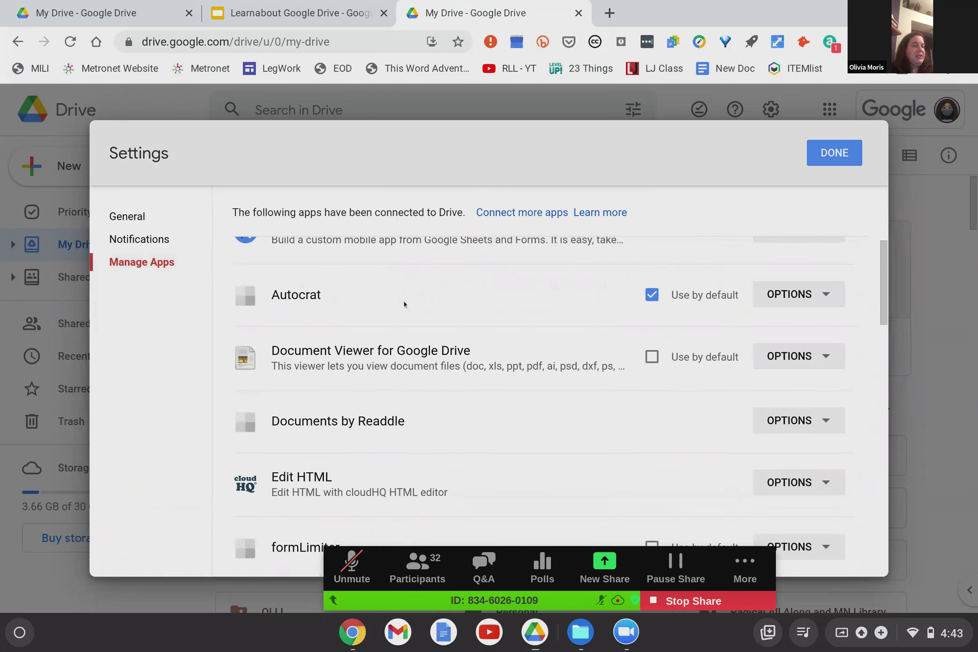
{"action": "scroll", "coordinate": [405, 303], "scroll_direction": "down", "scroll_amount": 2}
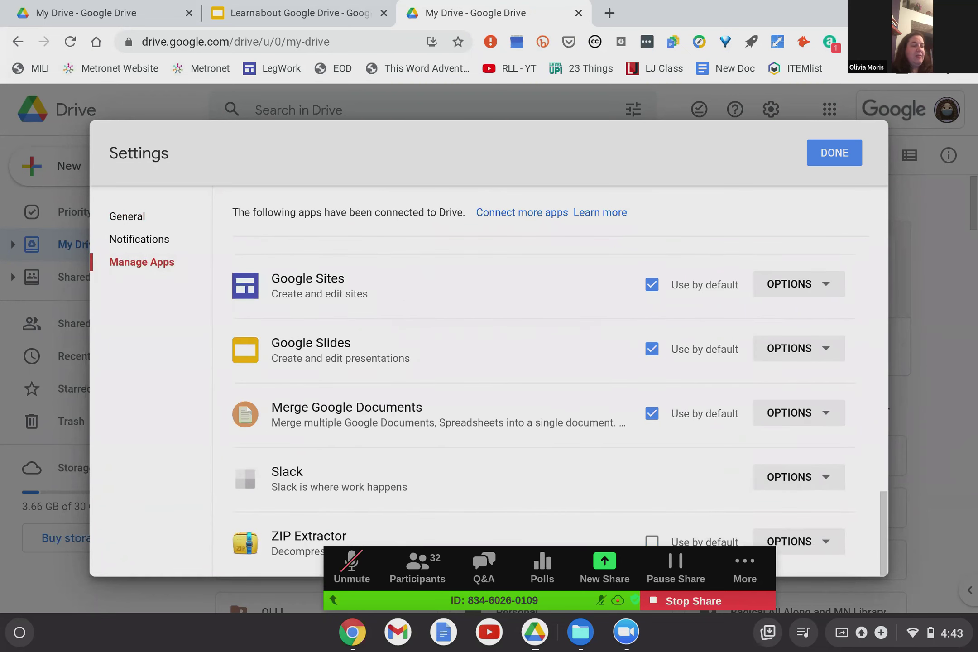
{"action": "scroll", "coordinate": [405, 305], "scroll_direction": "up", "scroll_amount": 15}
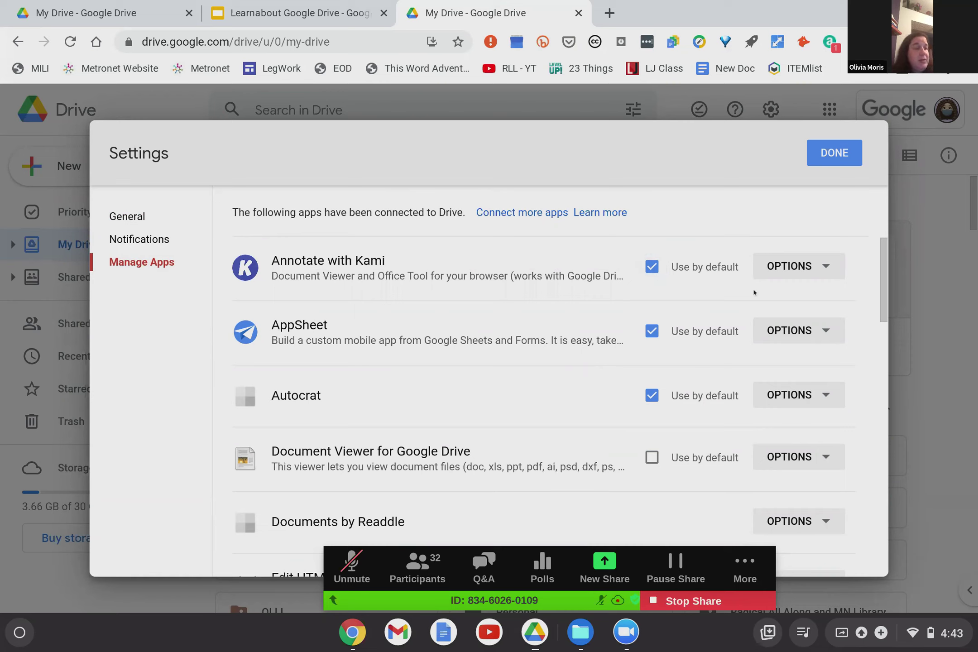
{"action": "left_click", "coordinate": [810, 266]}
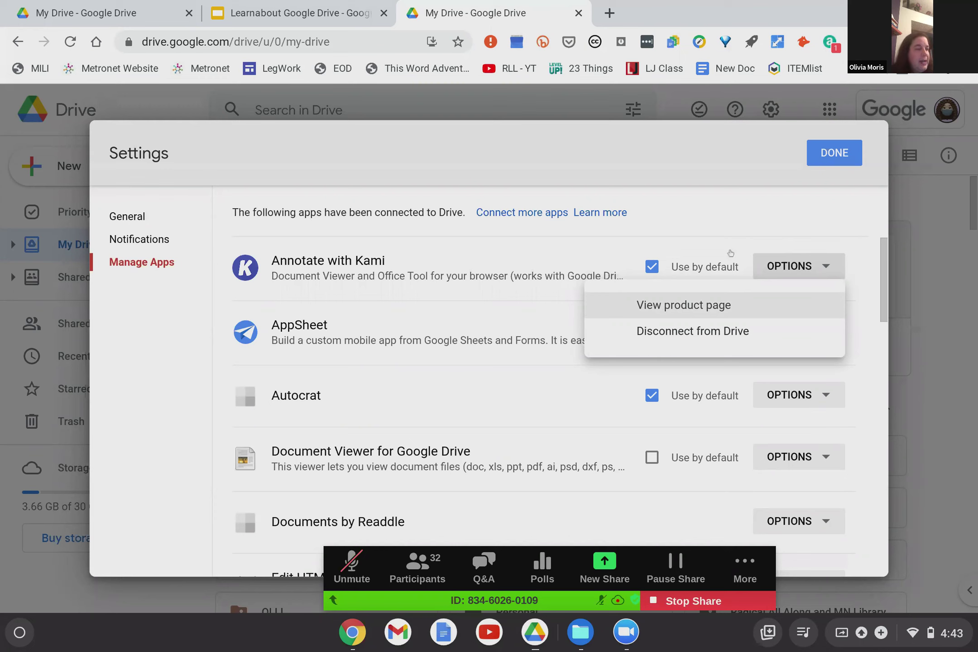
{"action": "left_click", "coordinate": [507, 261]}
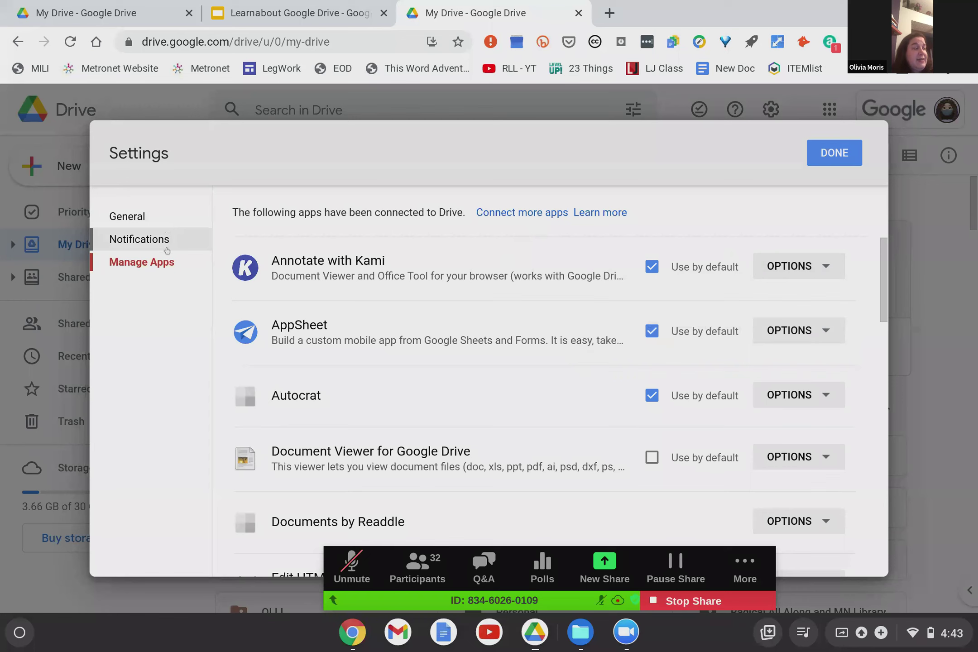
Close Drive Settings and advance the presentation to the Collaborate & Share slide.
{"action": "left_click", "coordinate": [836, 155]}
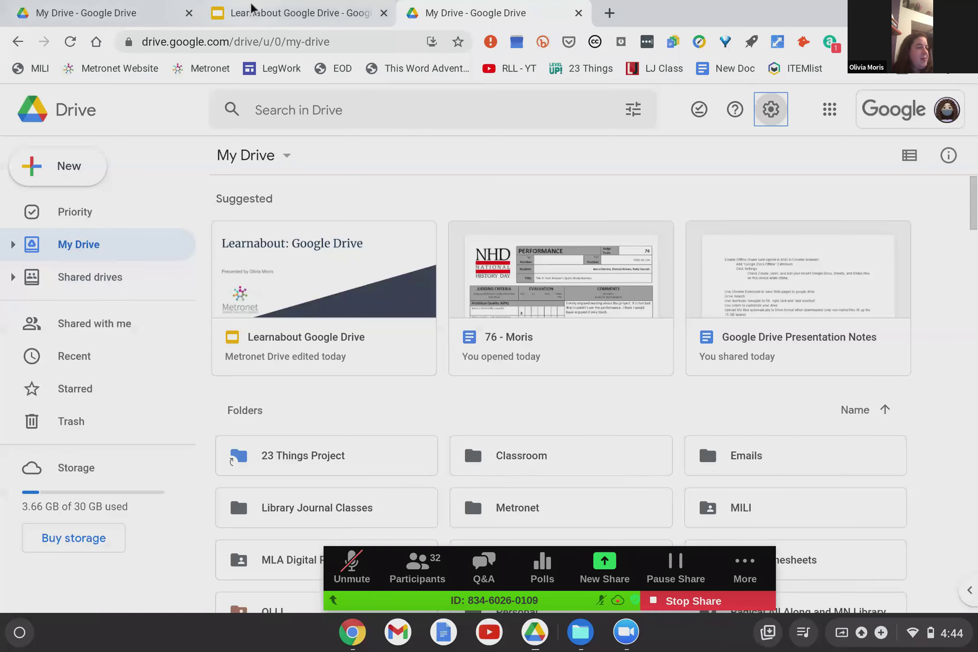
{"action": "left_click", "coordinate": [280, 17]}
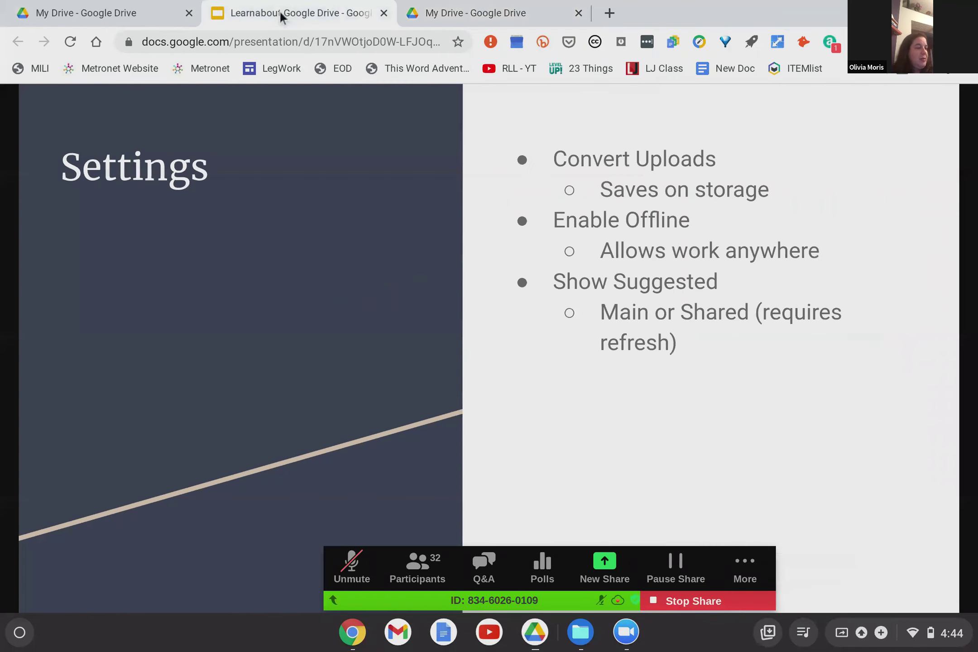
{"action": "key", "text": "Right"}
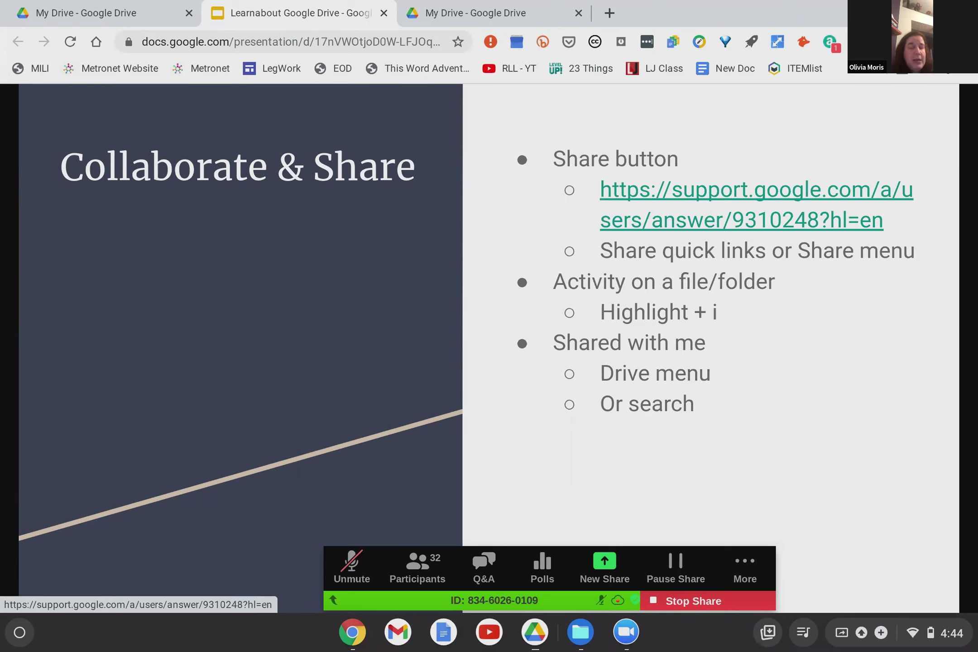
Return to My Drive and view the MLA Digital Preservation Task Force folder's actions without choosing one.
{"action": "left_click", "coordinate": [456, 13]}
{"action": "scroll", "coordinate": [553, 239], "scroll_direction": "down", "scroll_amount": 5}
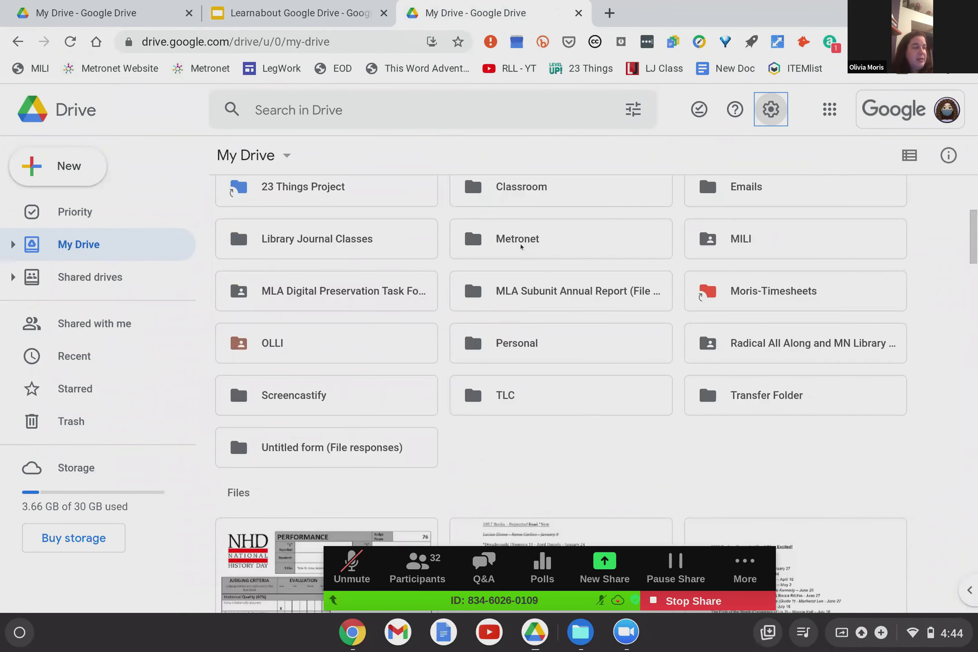
{"action": "right_click", "coordinate": [297, 300]}
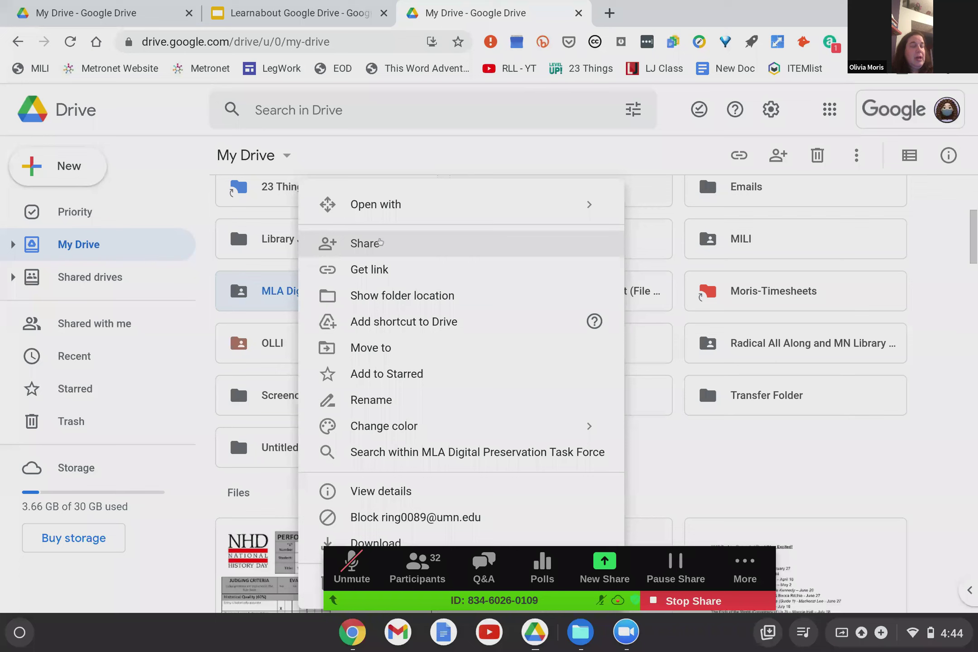
{"action": "left_click", "coordinate": [763, 489]}
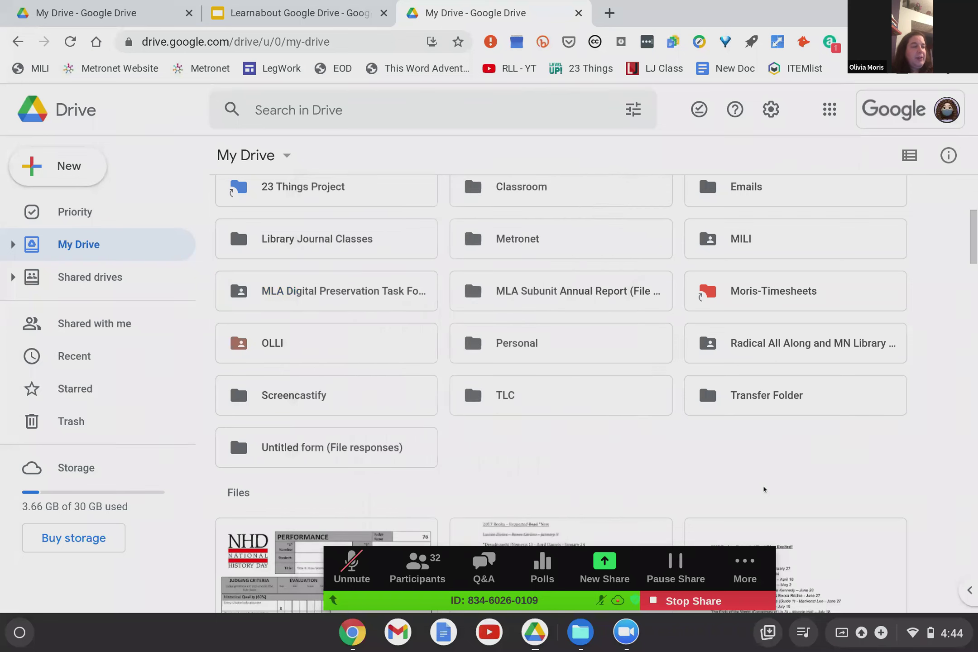
Select the MILI folder and view its More actions list without choosing anything.
{"action": "left_click", "coordinate": [760, 245]}
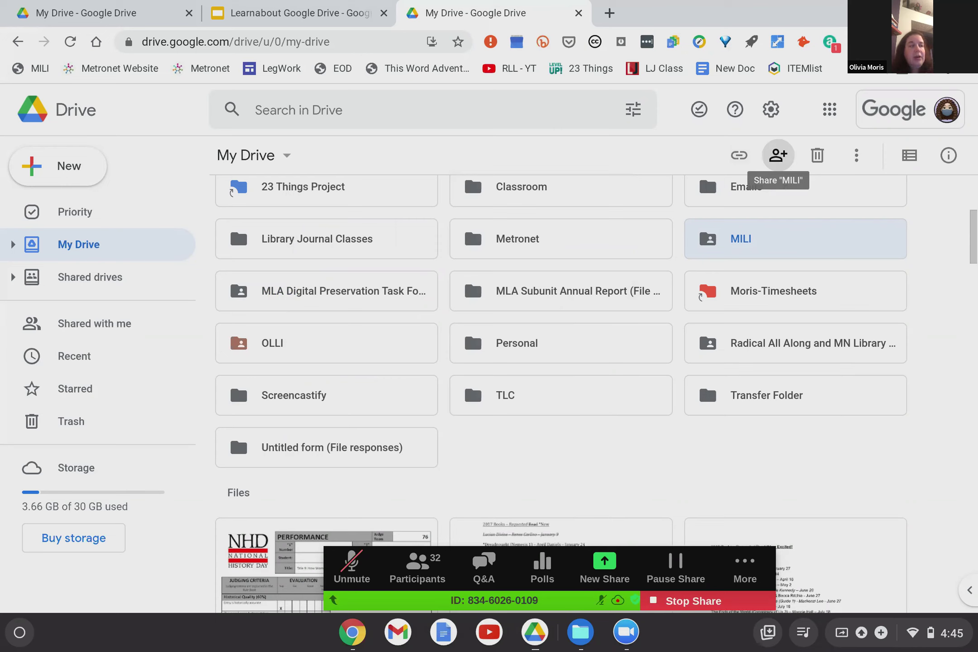
{"action": "left_click", "coordinate": [854, 156]}
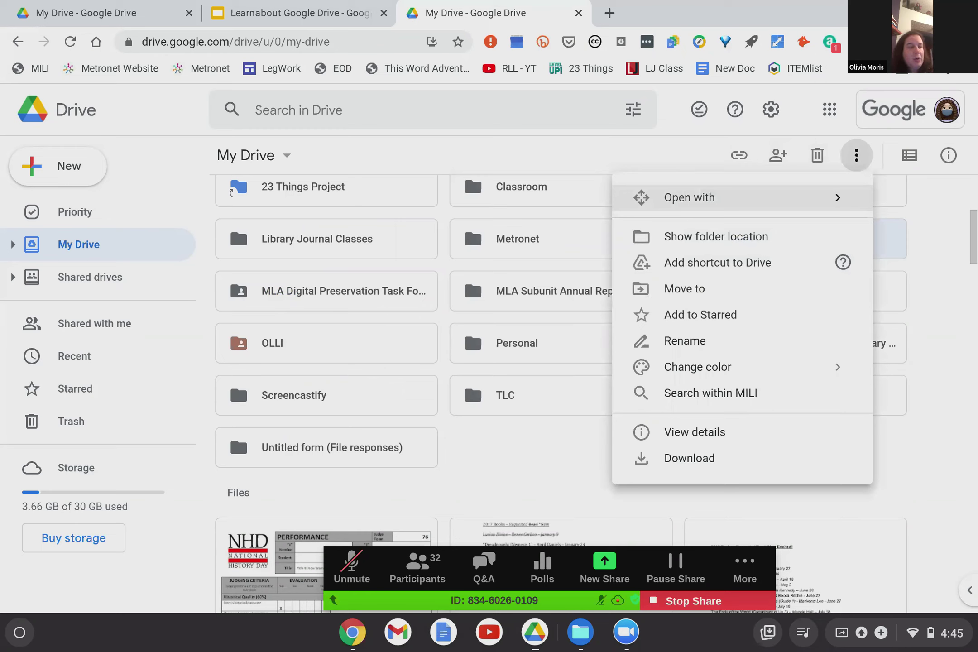
{"action": "key", "text": "Escape"}
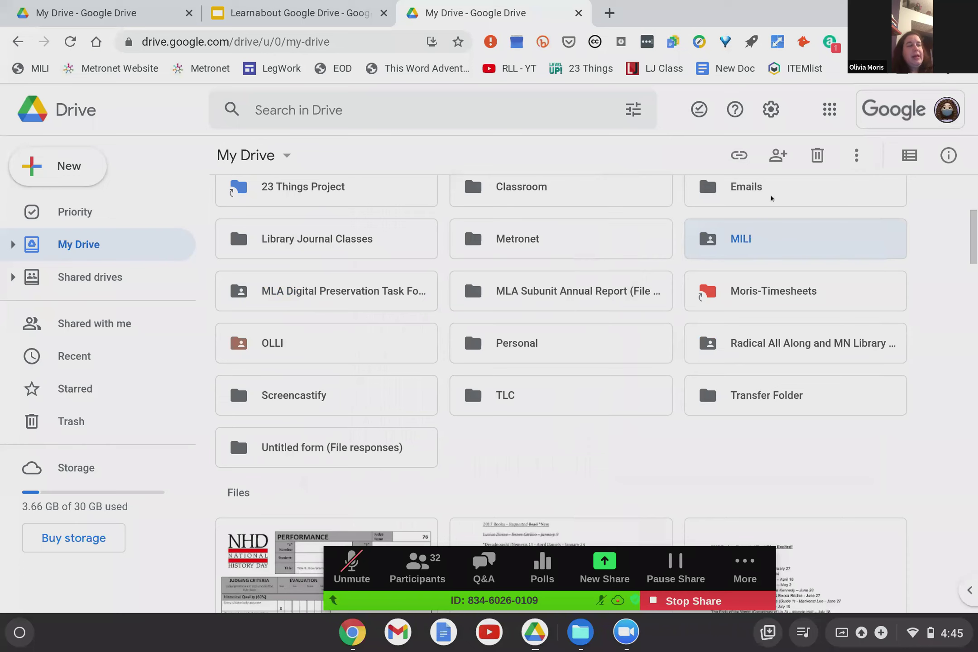
Open MILI's sharing dialog and review the collaborator's Editor role choices without changing them.
{"action": "left_click", "coordinate": [776, 156]}
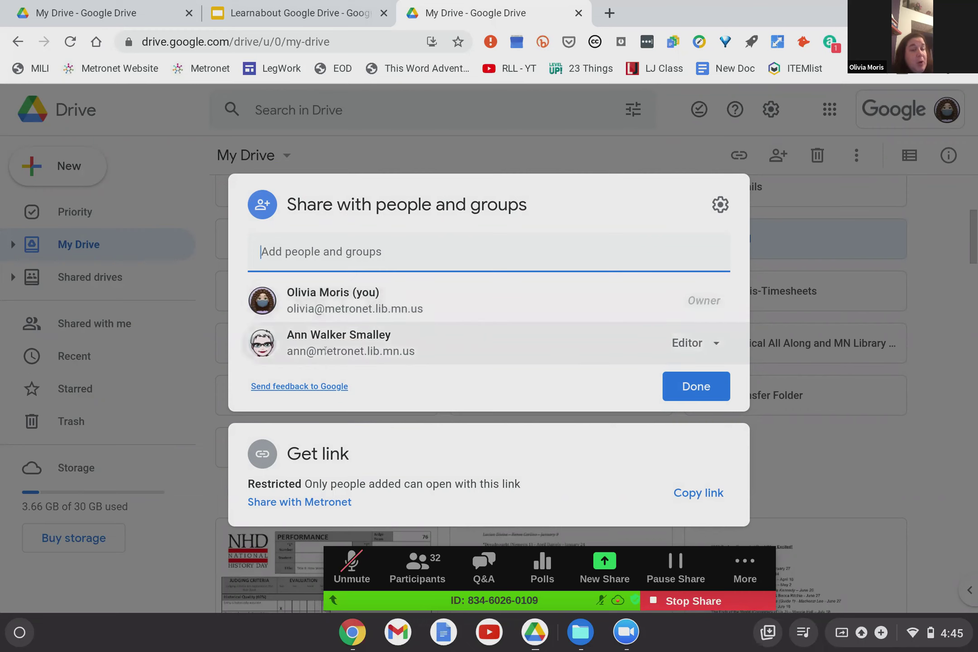
{"action": "mouse_move", "coordinate": [325, 350]}
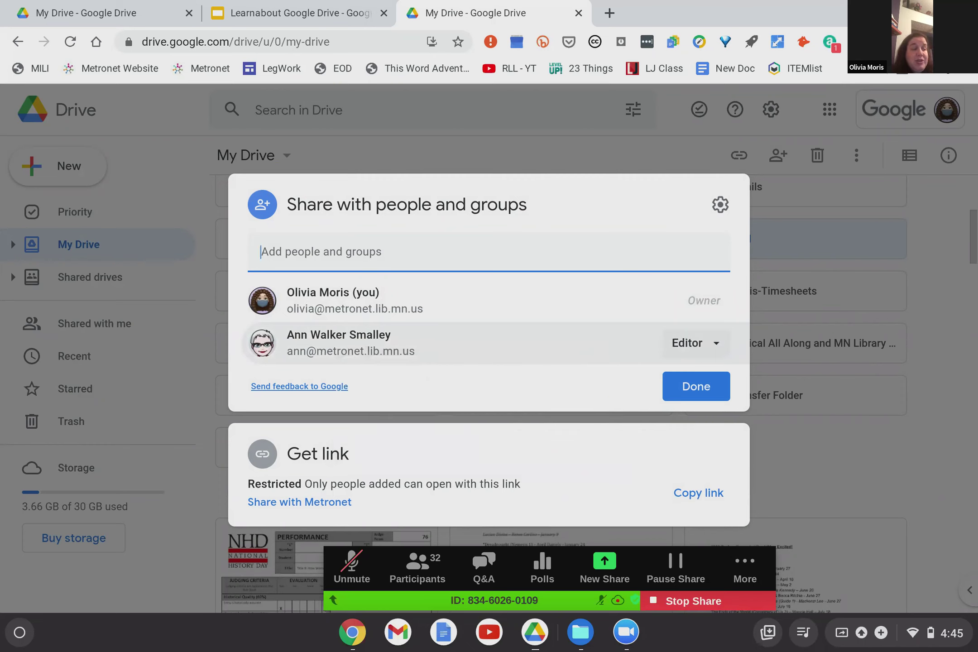
{"action": "left_click", "coordinate": [714, 345]}
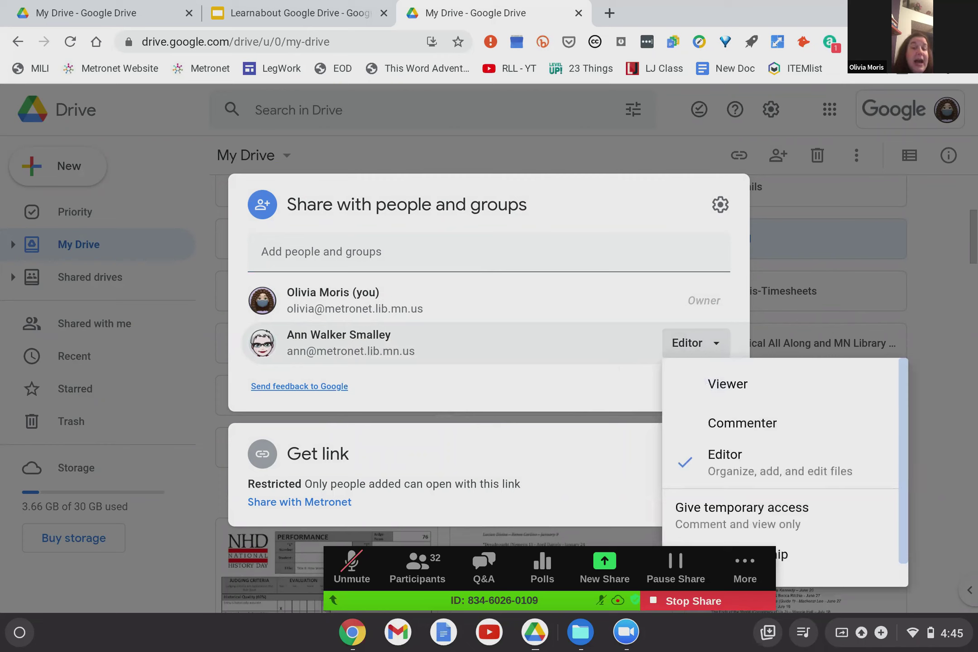
{"action": "left_click", "coordinate": [331, 600]}
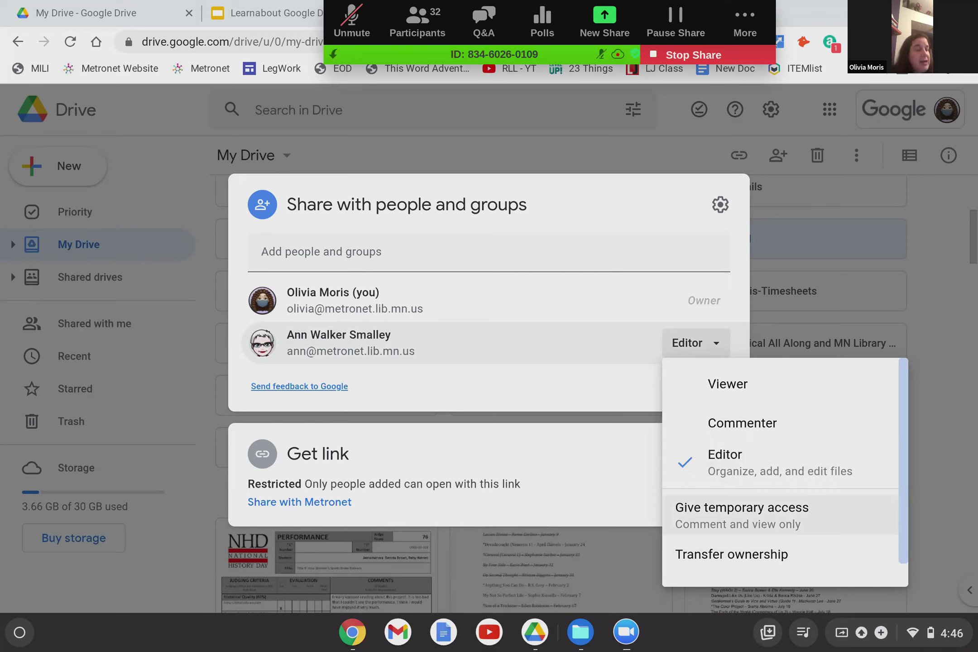
{"action": "scroll", "coordinate": [732, 551], "scroll_direction": "down", "scroll_amount": 1}
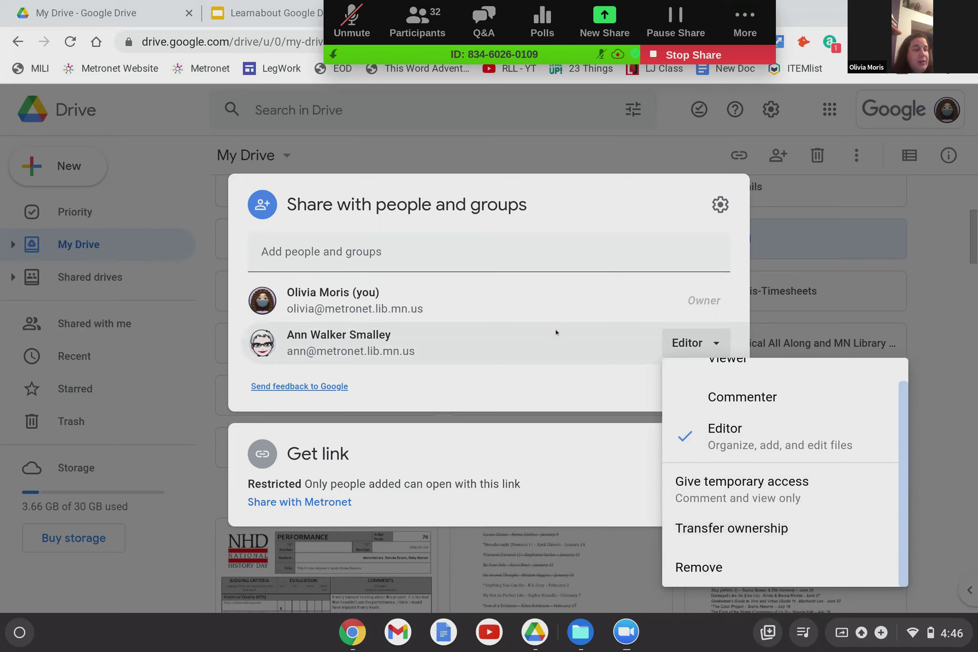
{"action": "left_click", "coordinate": [558, 399]}
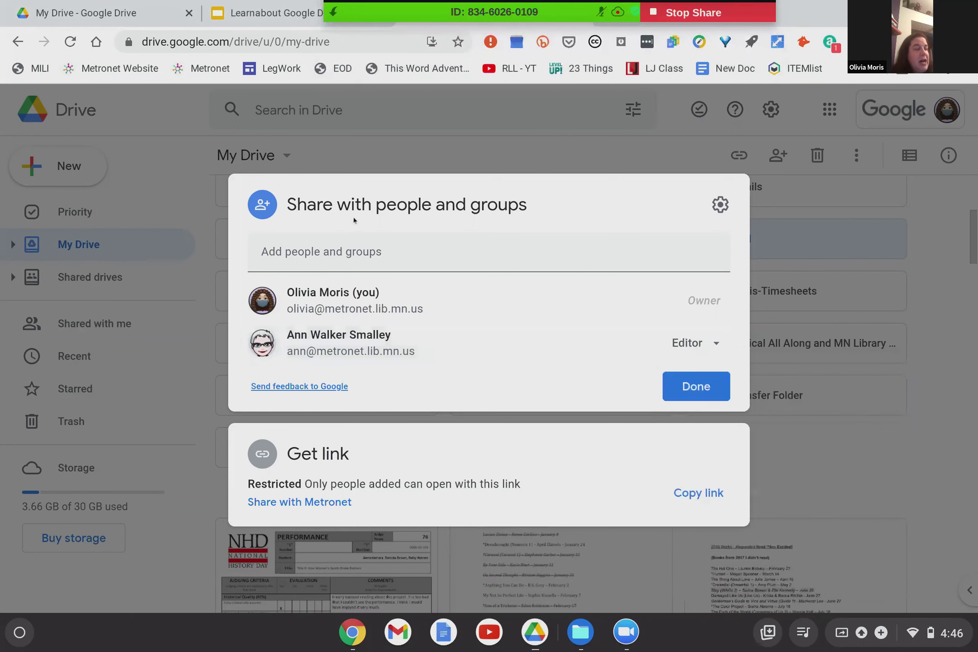
Change the MILI link from Restricted to viewable by anyone in the Metronet group.
{"action": "left_click", "coordinate": [344, 248]}
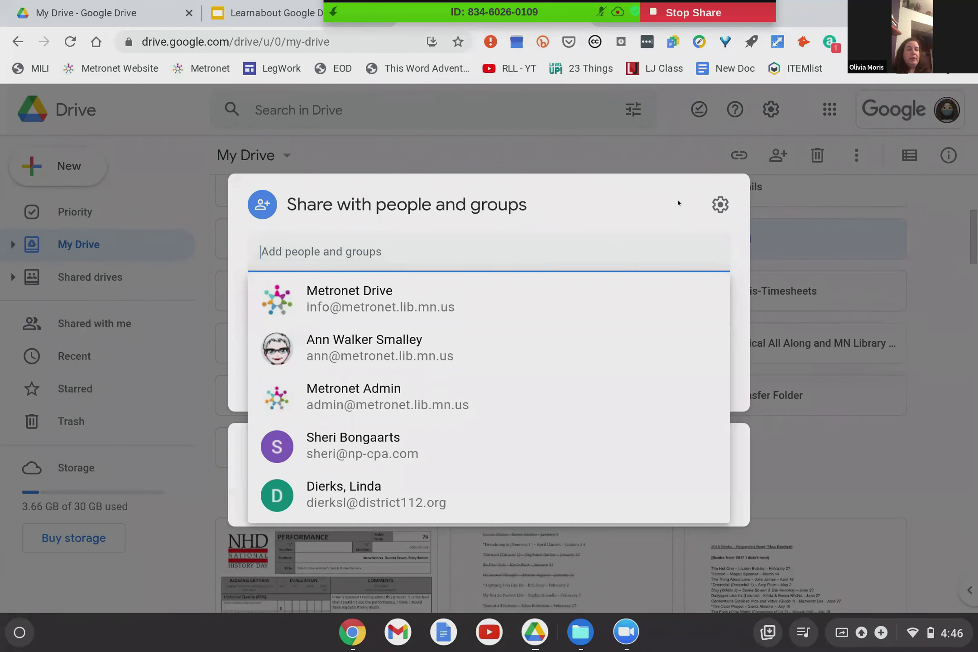
{"action": "left_click", "coordinate": [573, 209]}
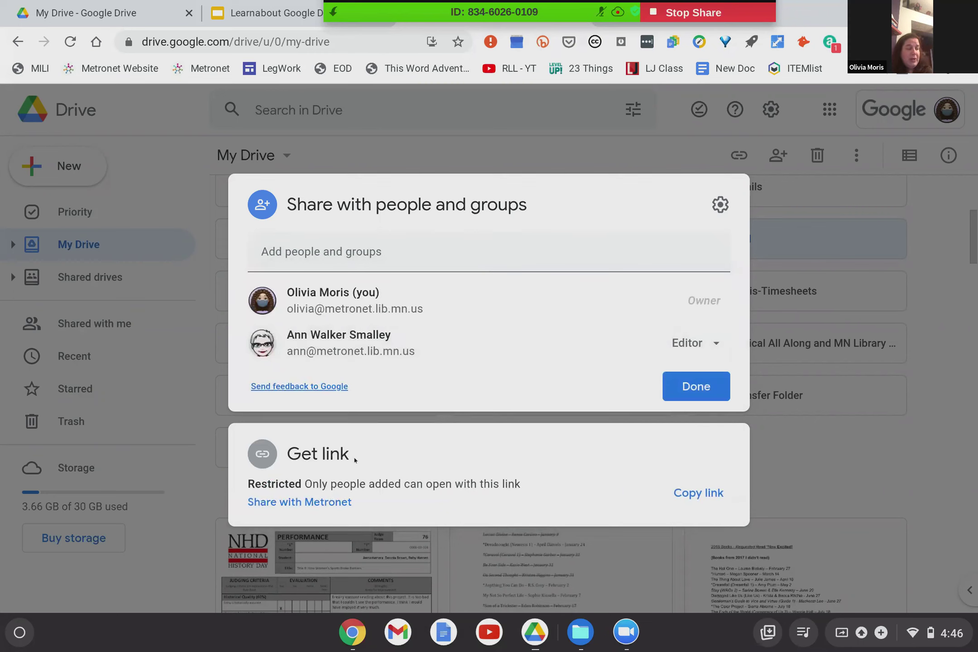
{"action": "left_click", "coordinate": [339, 502]}
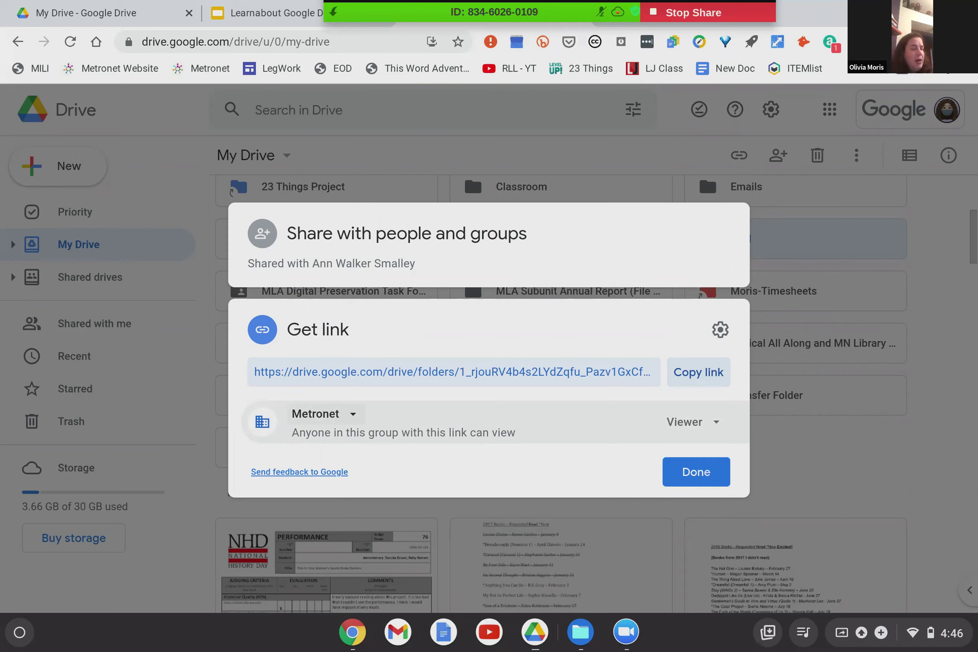
{"action": "left_click", "coordinate": [347, 420]}
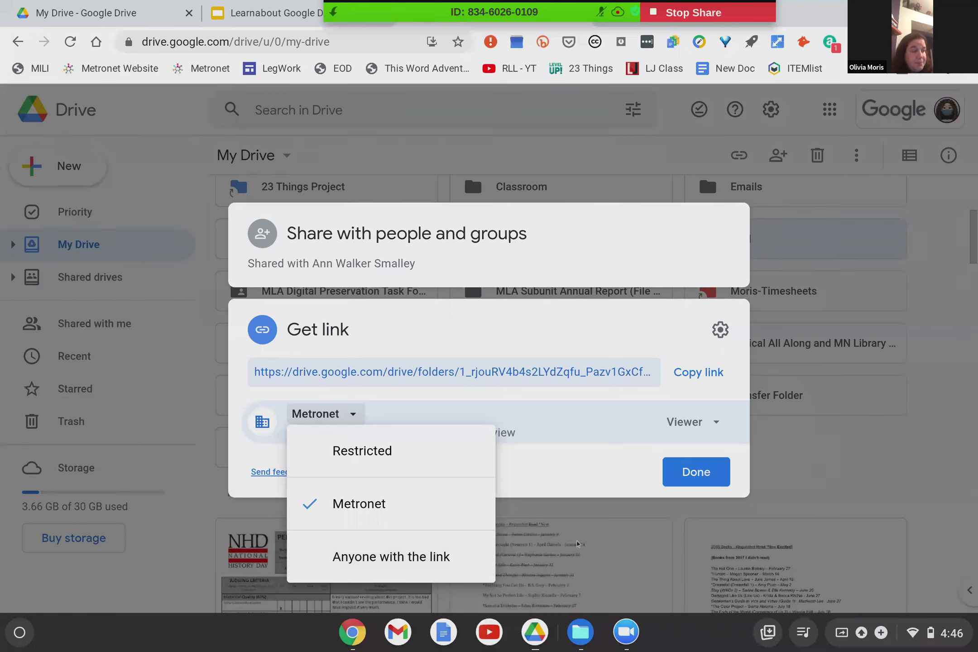
{"action": "left_click", "coordinate": [719, 423]}
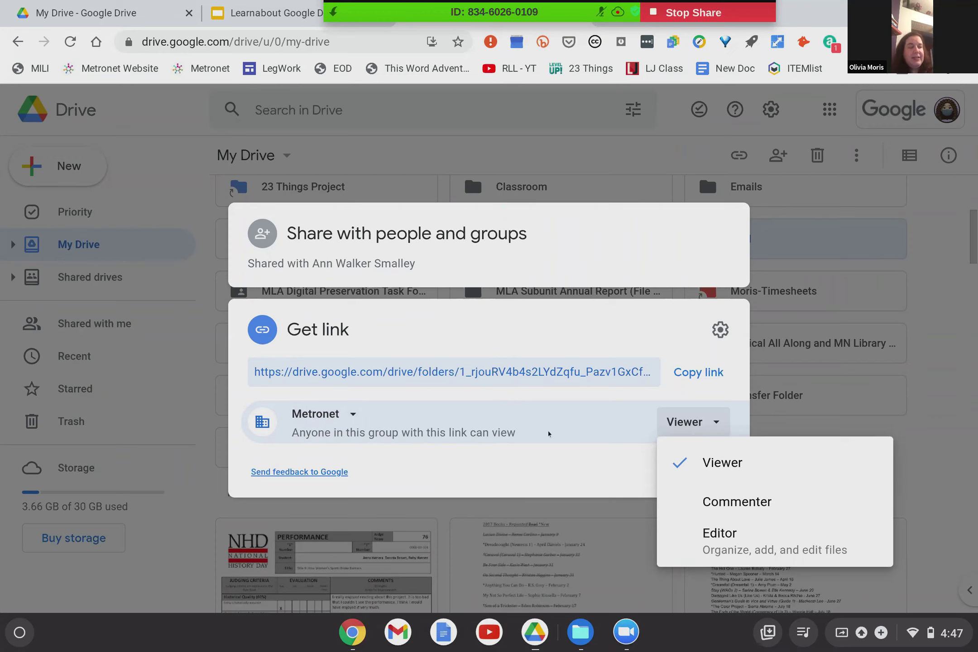
{"action": "left_click", "coordinate": [557, 453]}
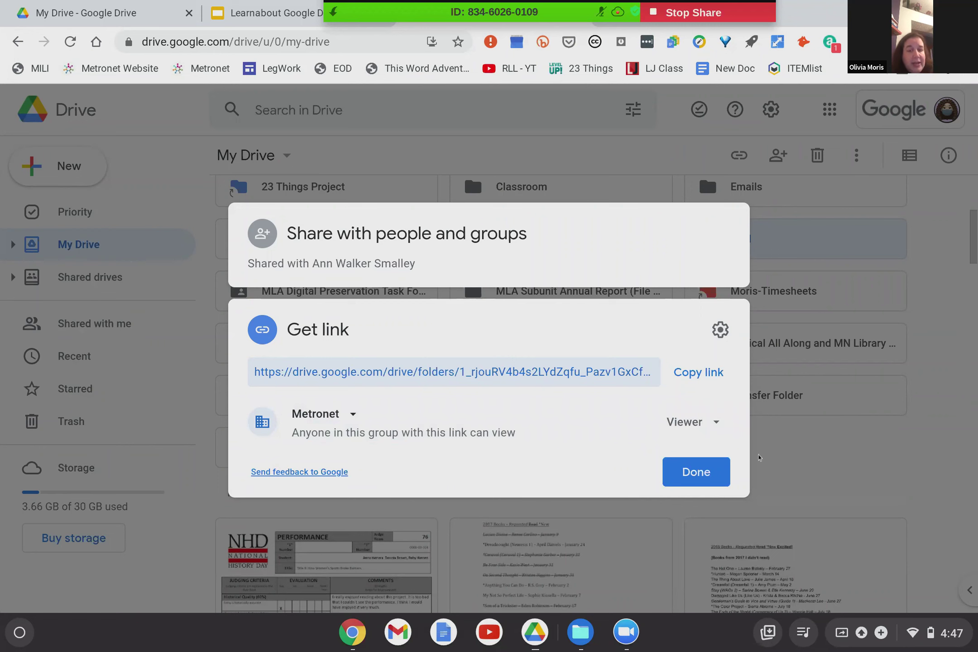
Close the sharing dialog and open the MILI folder's details on the Activity tab.
{"action": "left_click", "coordinate": [697, 472]}
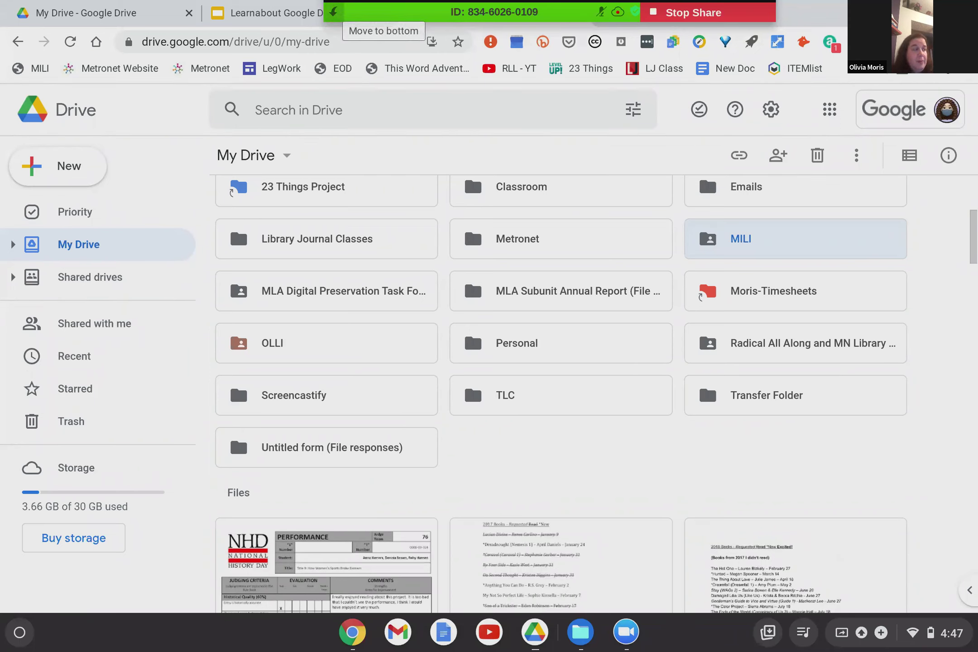
{"action": "left_click", "coordinate": [333, 11]}
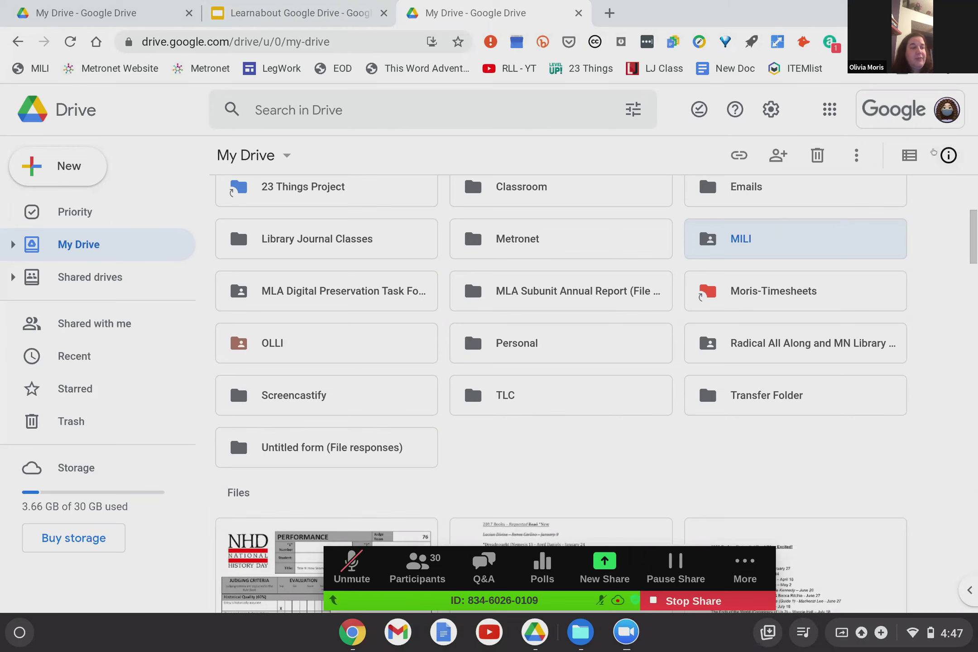
{"action": "left_click", "coordinate": [947, 155]}
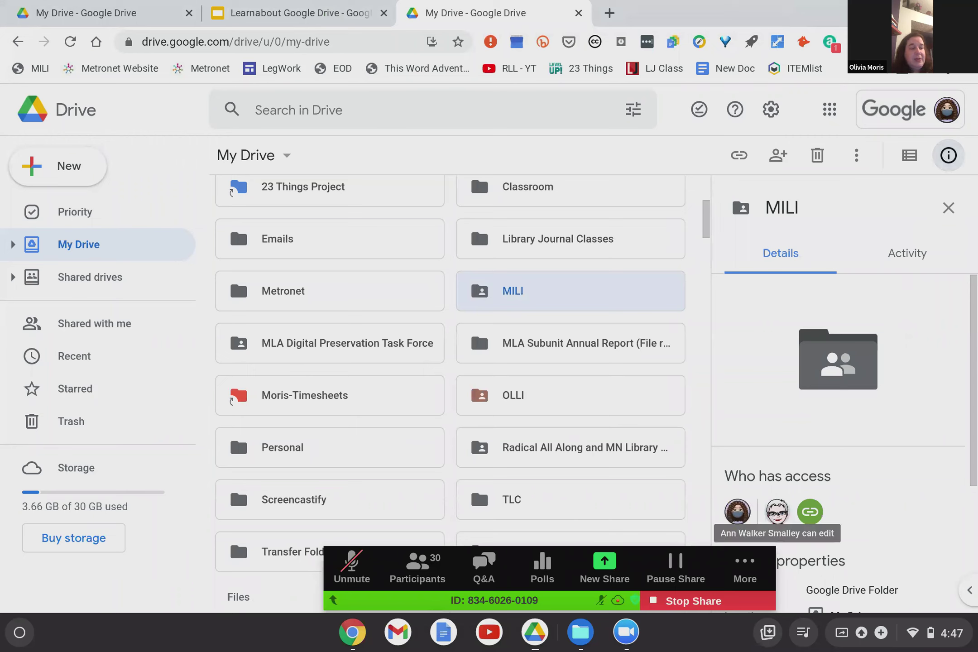
{"action": "left_click", "coordinate": [918, 254]}
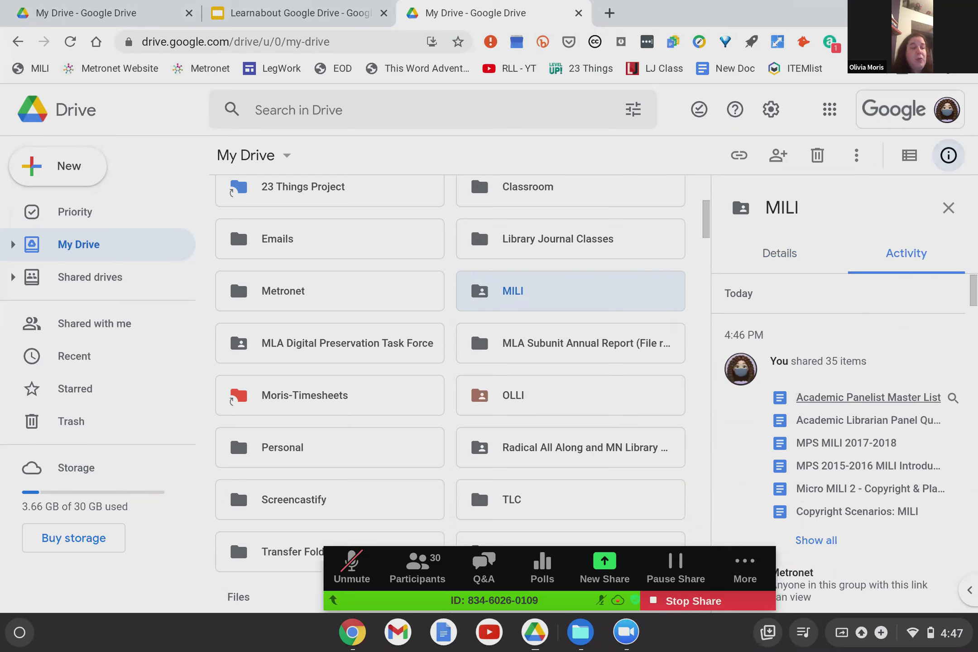
Review MILI's activity history, including today's sharing of 35 items, then hide the details.
{"action": "scroll", "coordinate": [844, 453], "scroll_direction": "down", "scroll_amount": 10}
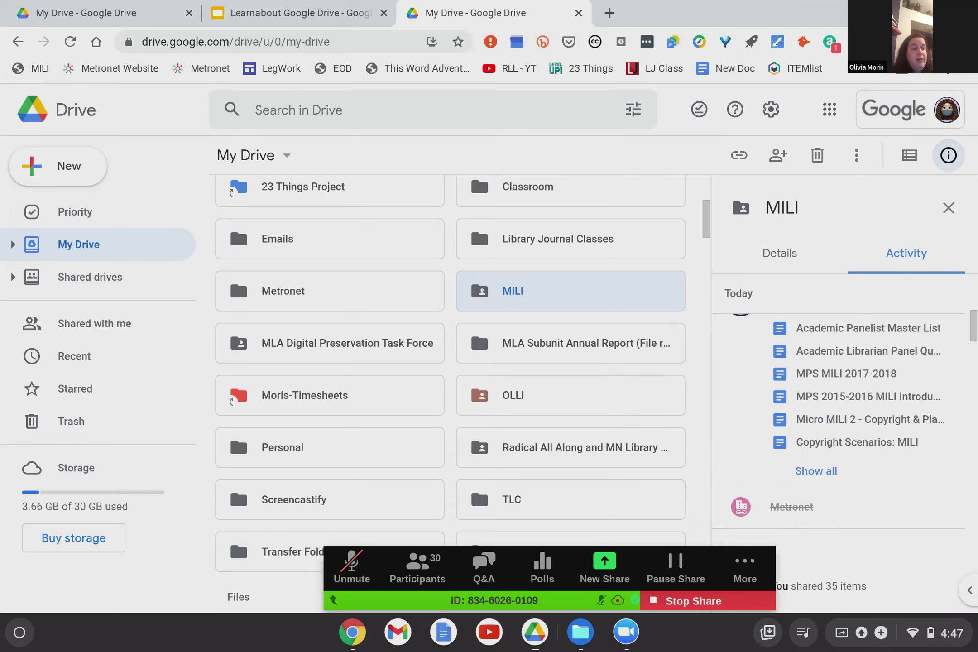
{"action": "scroll", "coordinate": [837, 453], "scroll_direction": "down", "scroll_amount": 8}
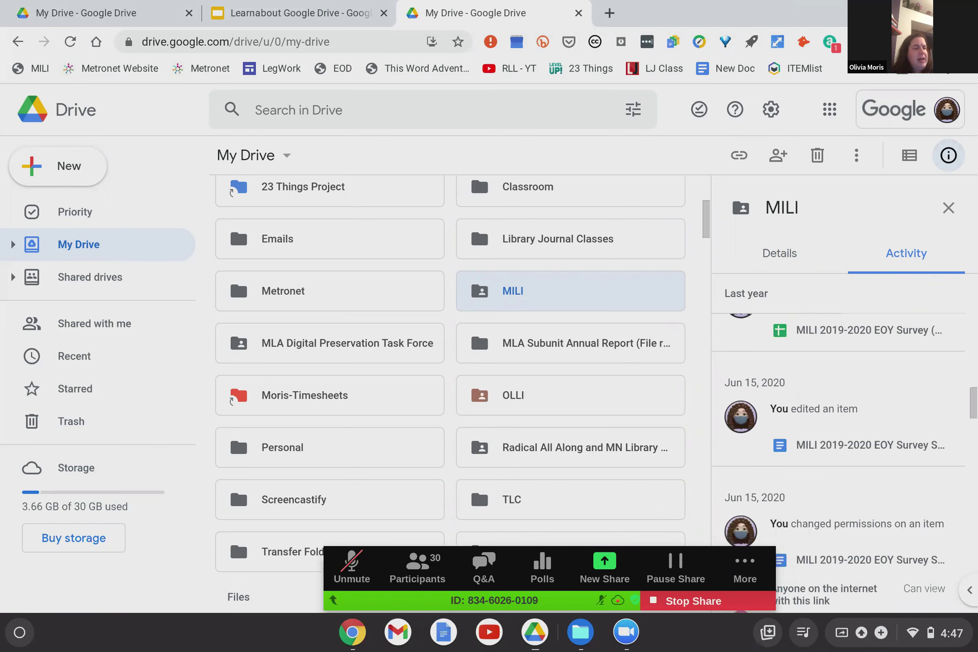
{"action": "scroll", "coordinate": [740, 356], "scroll_direction": "up", "scroll_amount": 1}
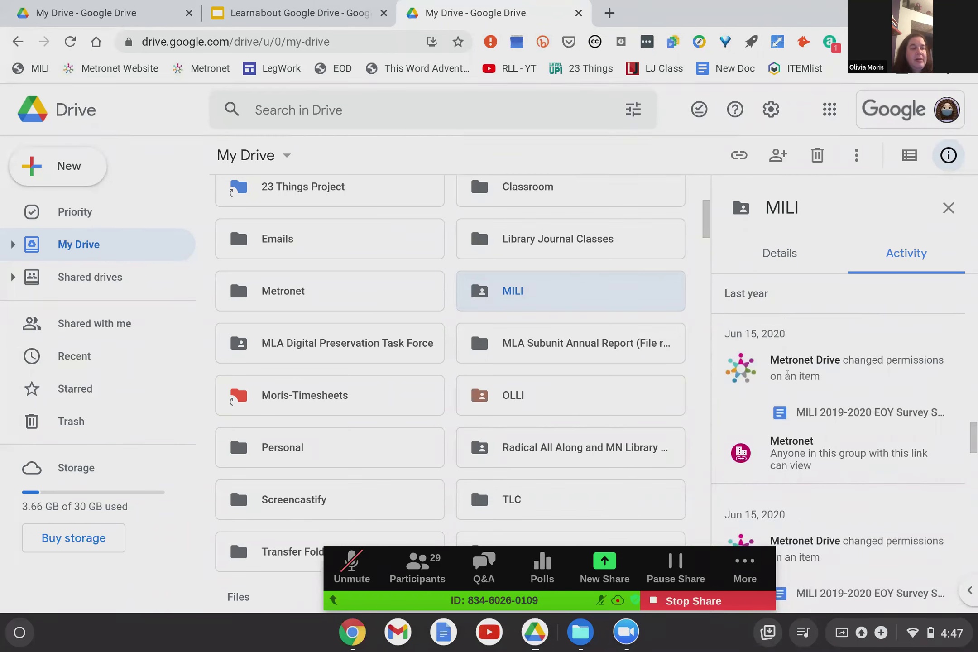
{"action": "scroll", "coordinate": [787, 374], "scroll_direction": "up", "scroll_amount": 15}
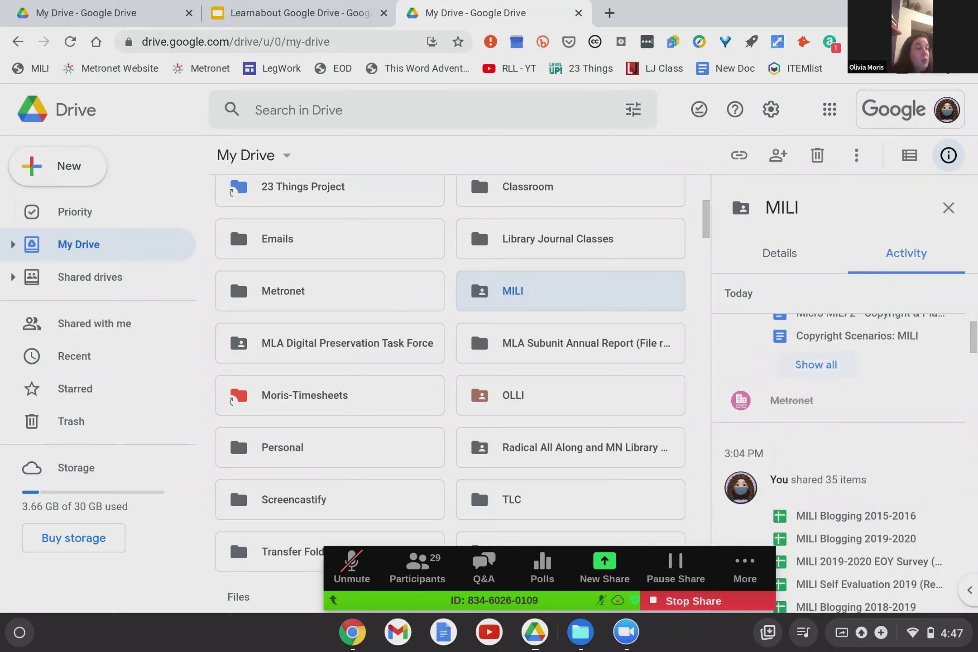
{"action": "left_click", "coordinate": [948, 155]}
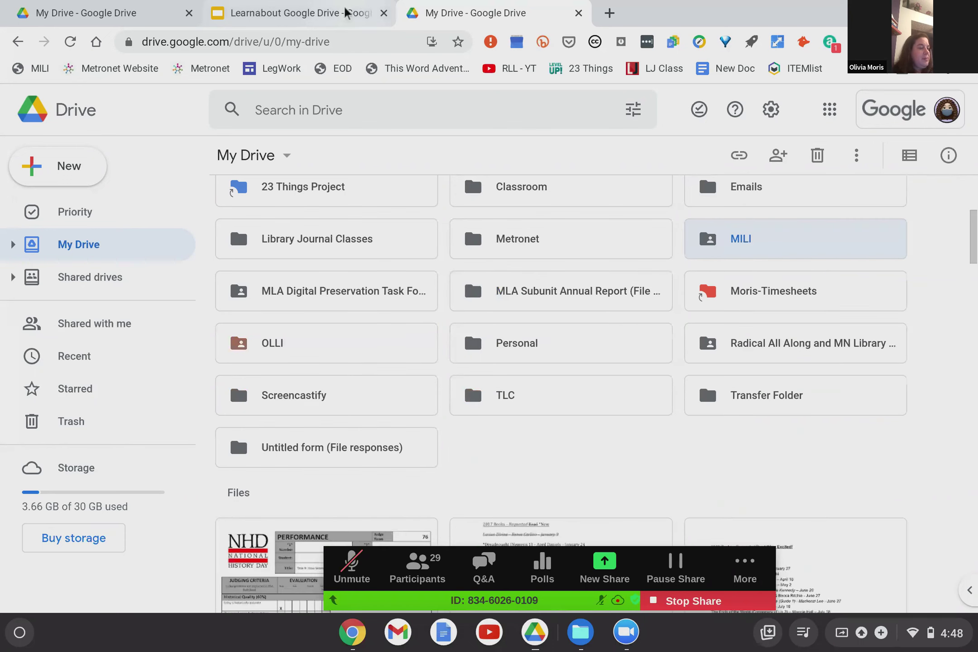
{"action": "left_click", "coordinate": [344, 13]}
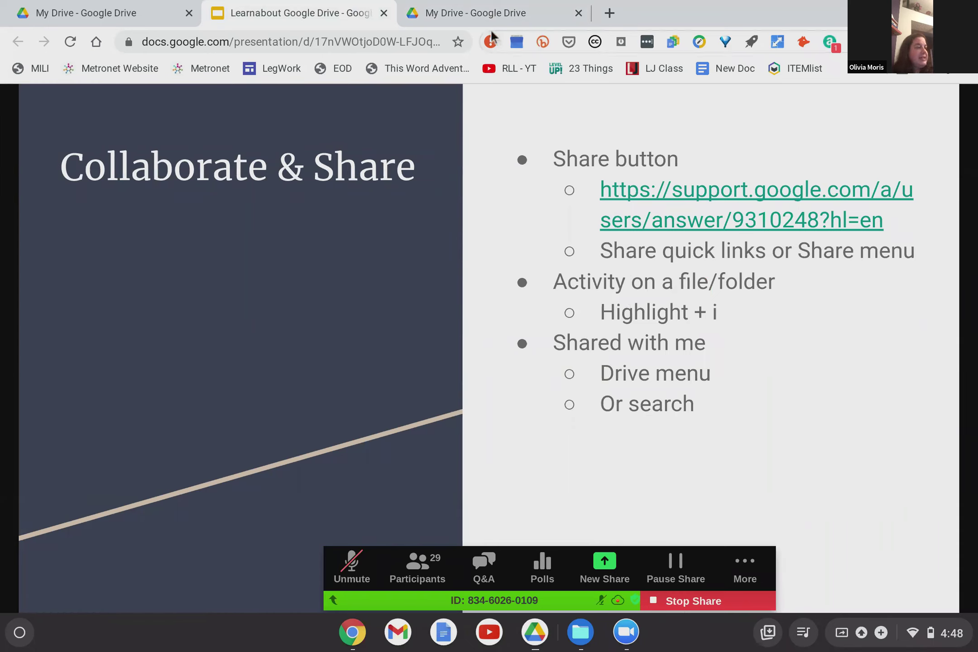
{"action": "left_click", "coordinate": [473, 12]}
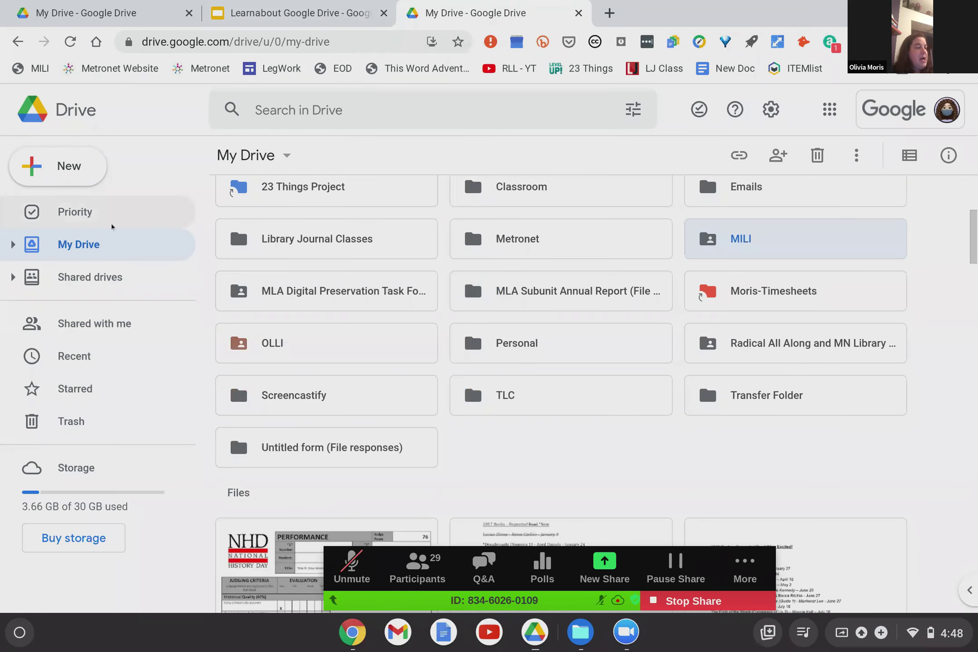
Show Shared with me as a list with sharers and dates, and select 23 Things Project.
{"action": "left_click", "coordinate": [71, 324]}
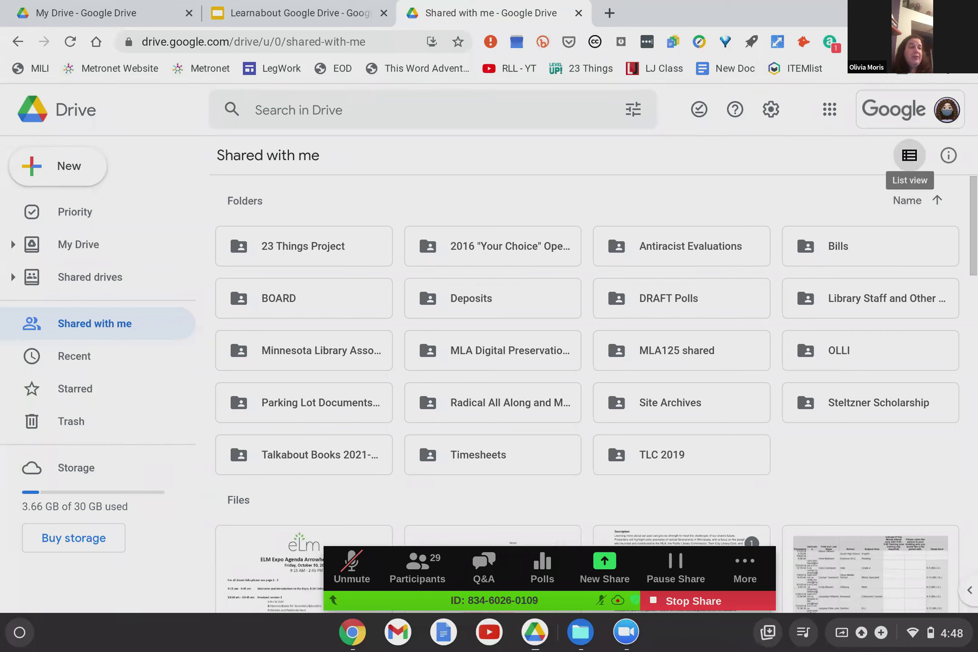
{"action": "left_click", "coordinate": [908, 156]}
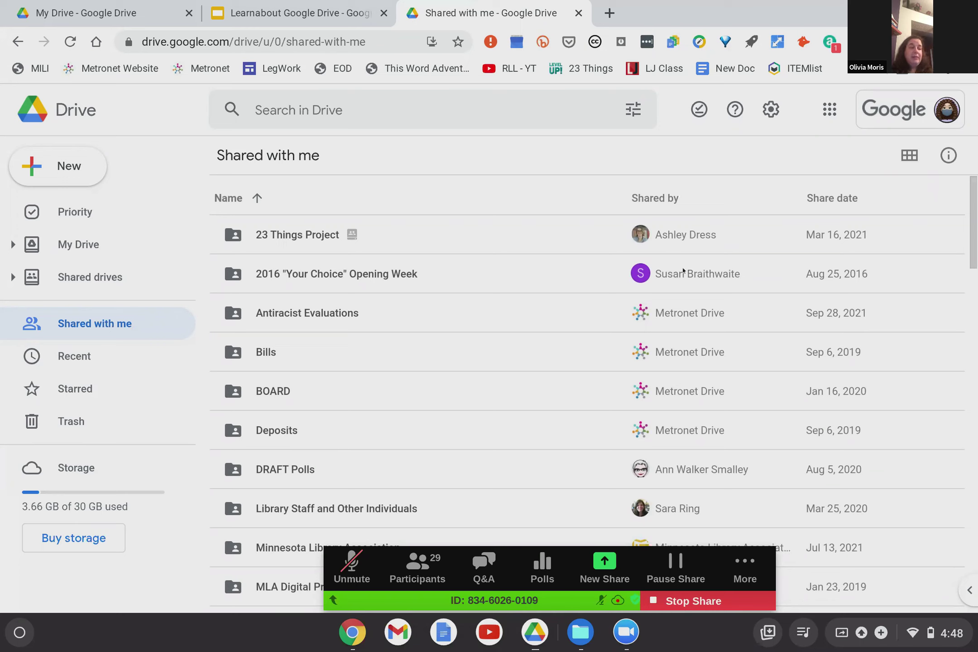
{"action": "scroll", "coordinate": [683, 270], "scroll_direction": "down", "scroll_amount": 15}
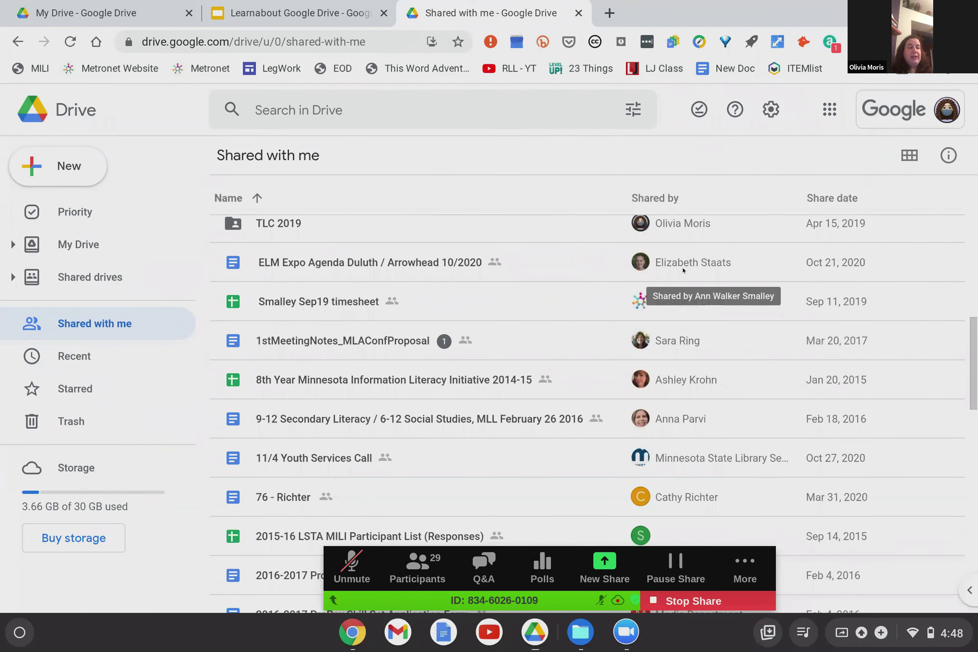
{"action": "scroll", "coordinate": [799, 278], "scroll_direction": "up", "scroll_amount": 15}
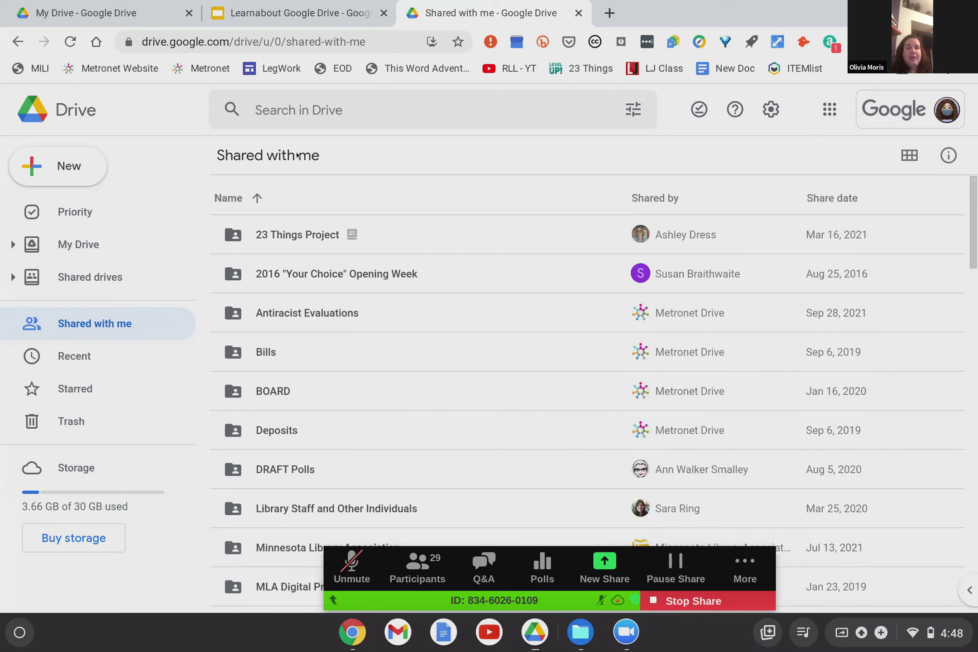
{"action": "scroll", "coordinate": [296, 256], "scroll_direction": "down", "scroll_amount": 4}
{"action": "scroll", "coordinate": [296, 256], "scroll_direction": "down", "scroll_amount": 15}
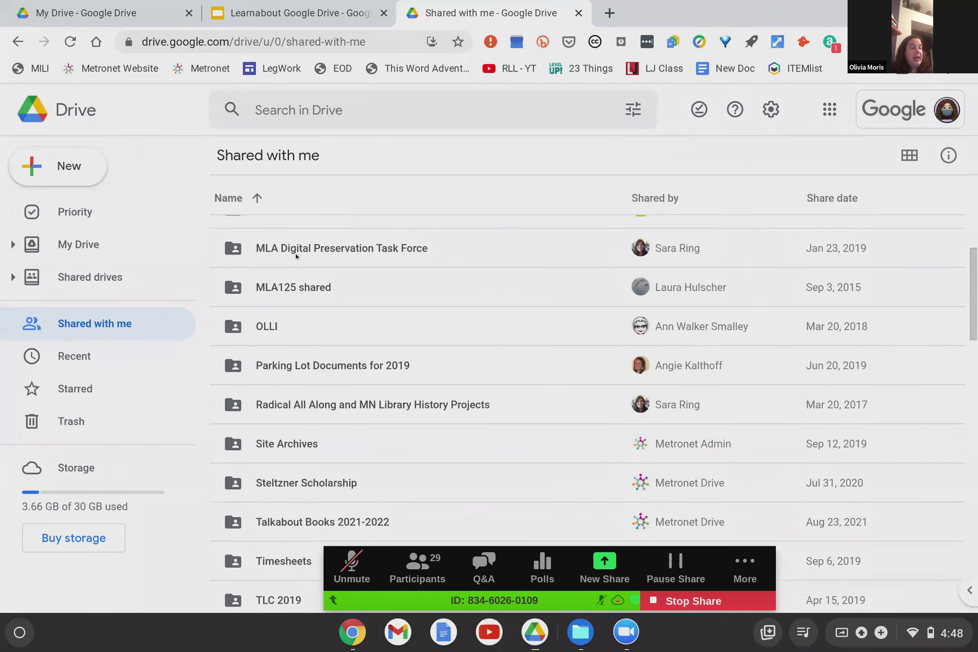
{"action": "scroll", "coordinate": [296, 256], "scroll_direction": "up", "scroll_amount": 15}
{"action": "scroll", "coordinate": [587, 407], "scroll_direction": "up", "scroll_amount": 5}
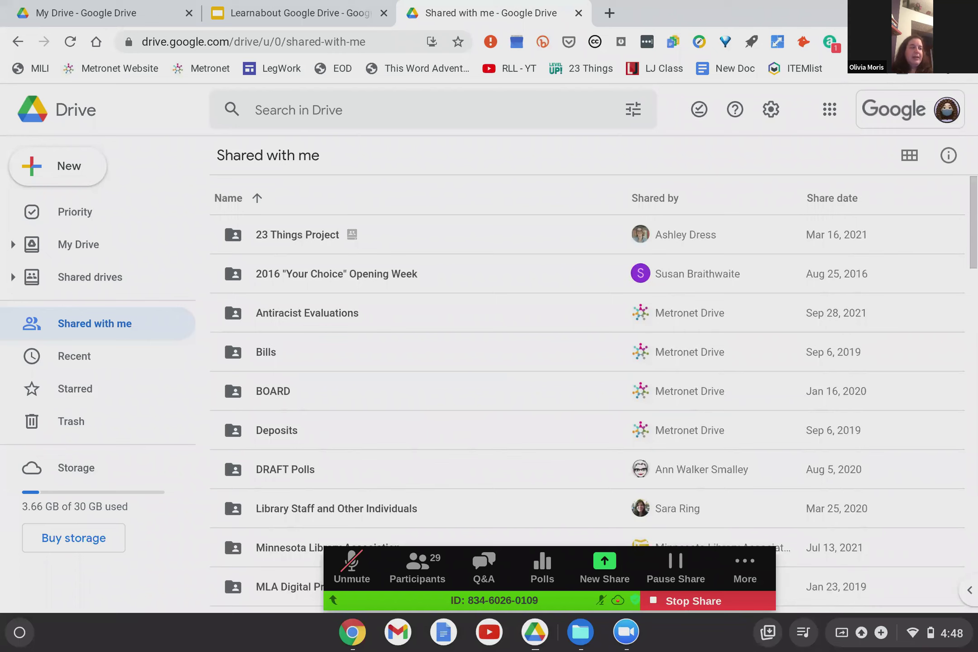
{"action": "left_click", "coordinate": [281, 237]}
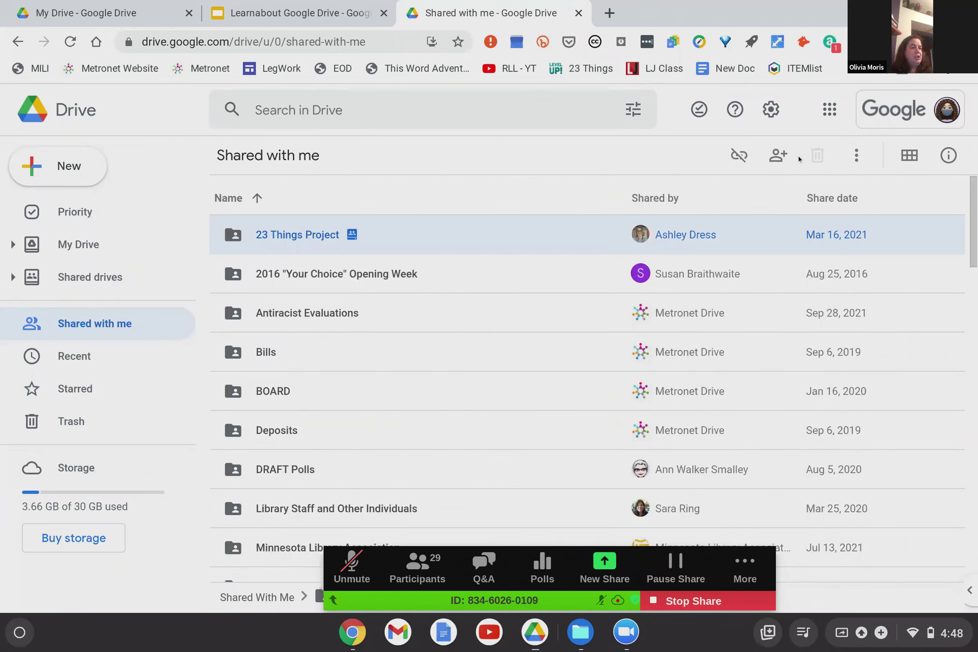
{"action": "left_click", "coordinate": [777, 155]}
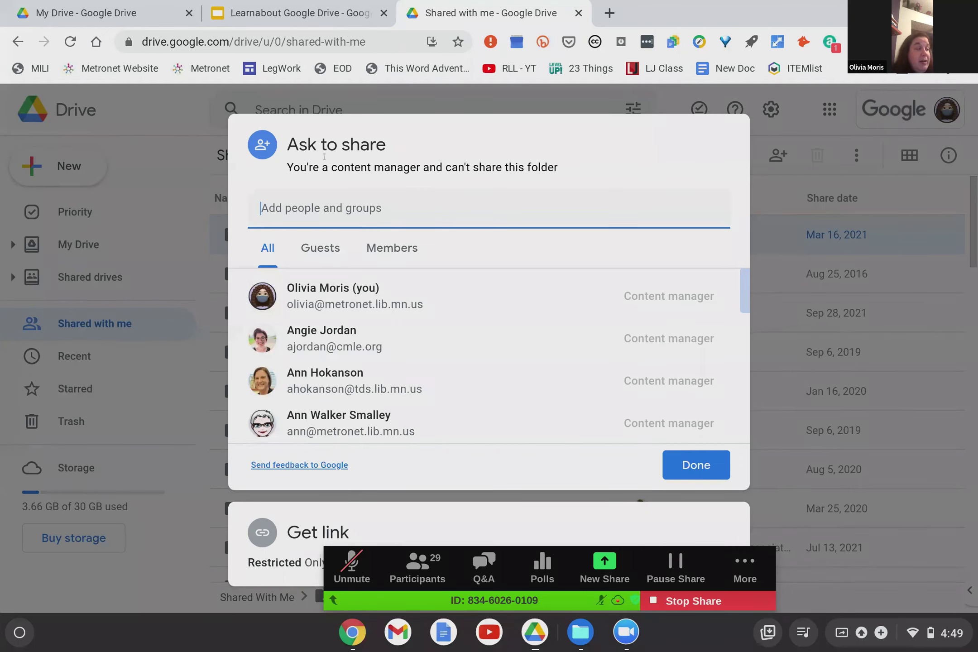
{"action": "left_click", "coordinate": [306, 206]}
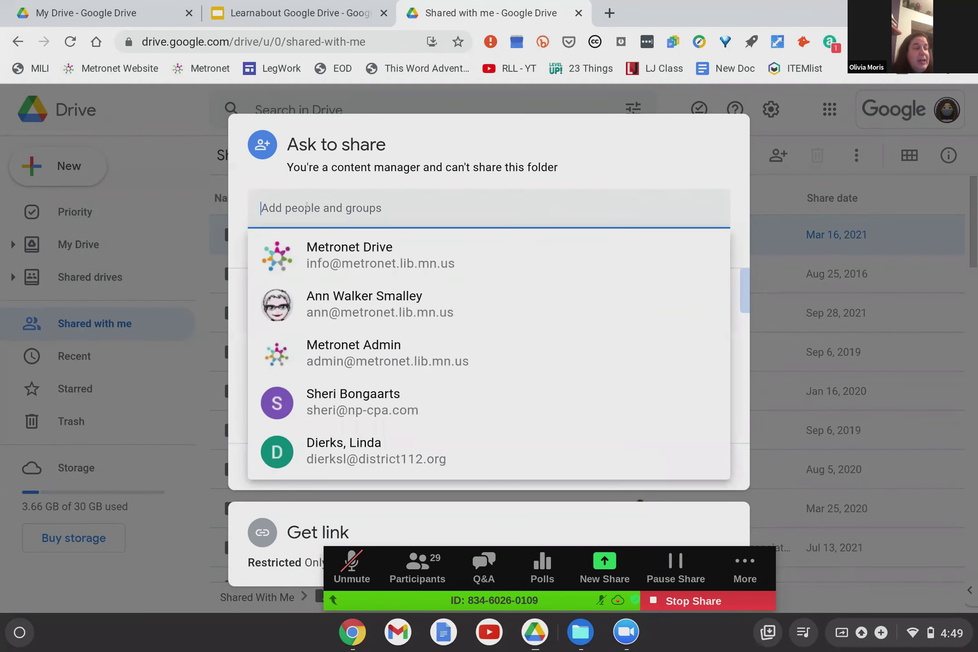
{"action": "left_click", "coordinate": [395, 159]}
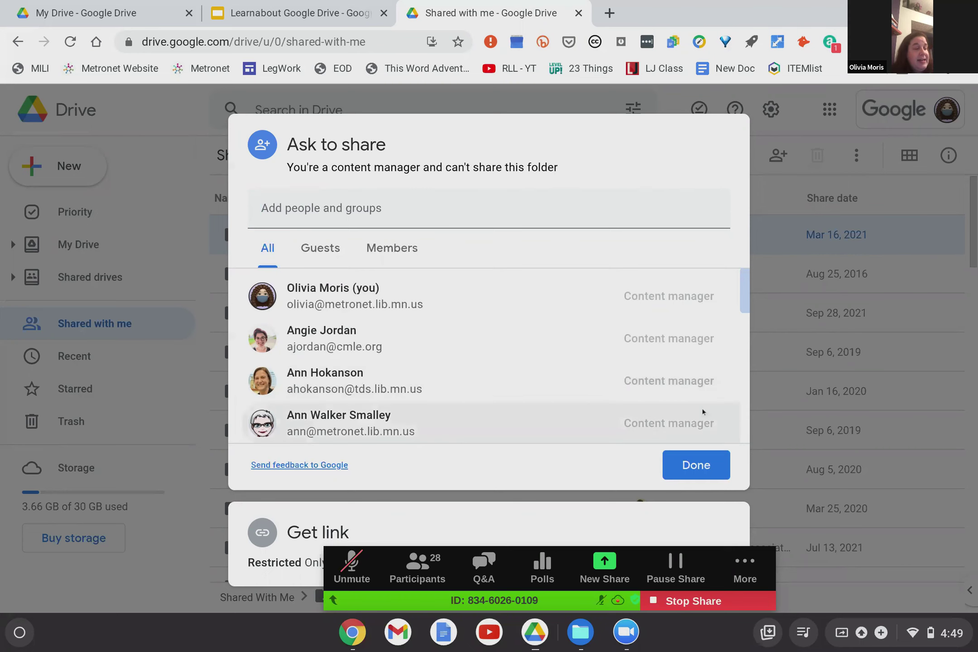
{"action": "left_click", "coordinate": [714, 461]}
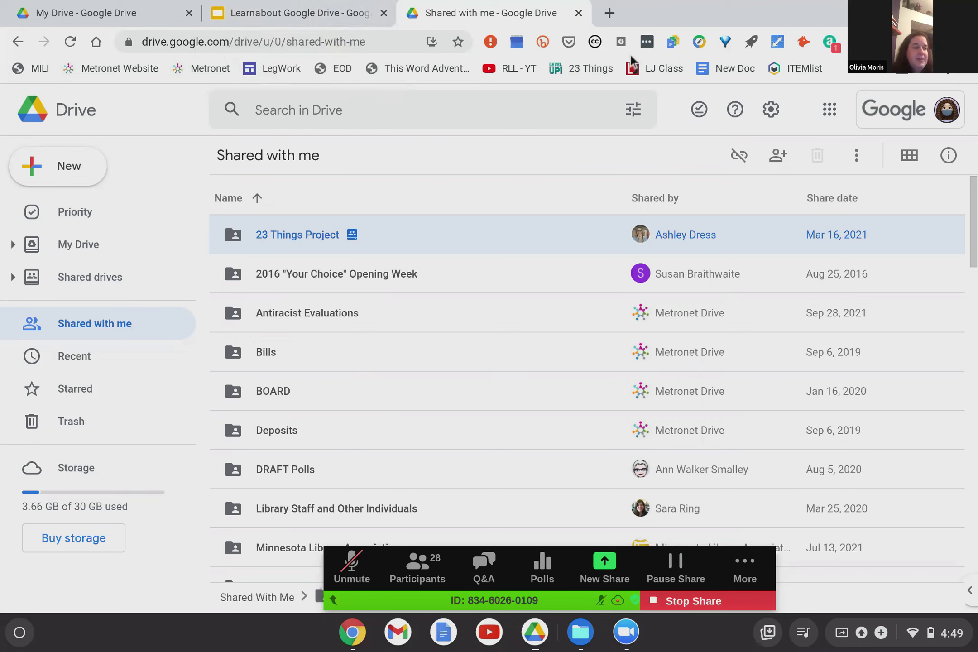
Advance the presentation to the Future Learnabouts slide, briefly checking Drive's home page in between.
{"action": "left_click", "coordinate": [335, 18]}
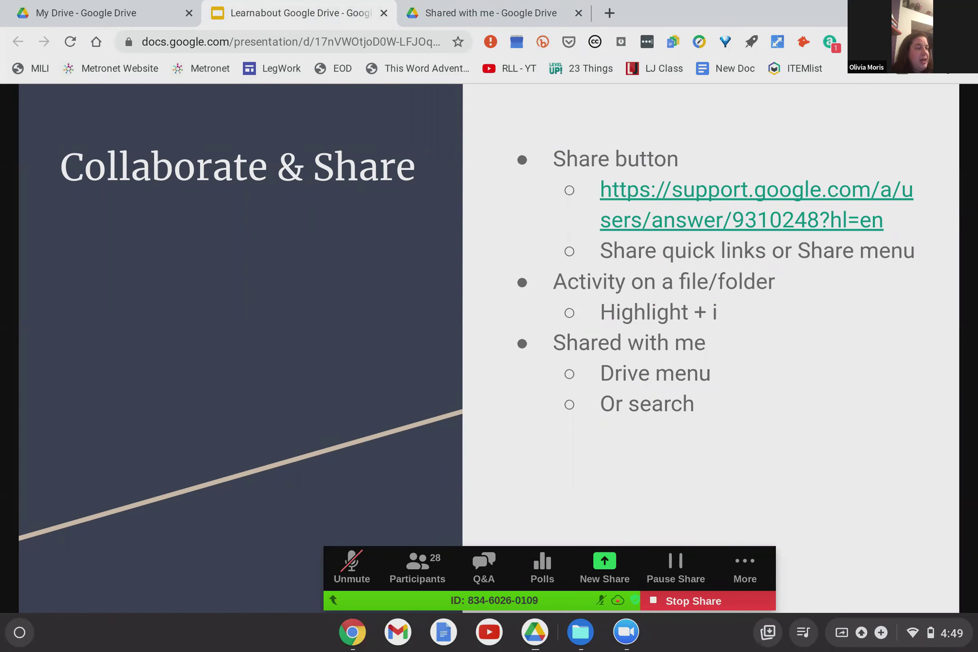
{"action": "key", "text": "Right"}
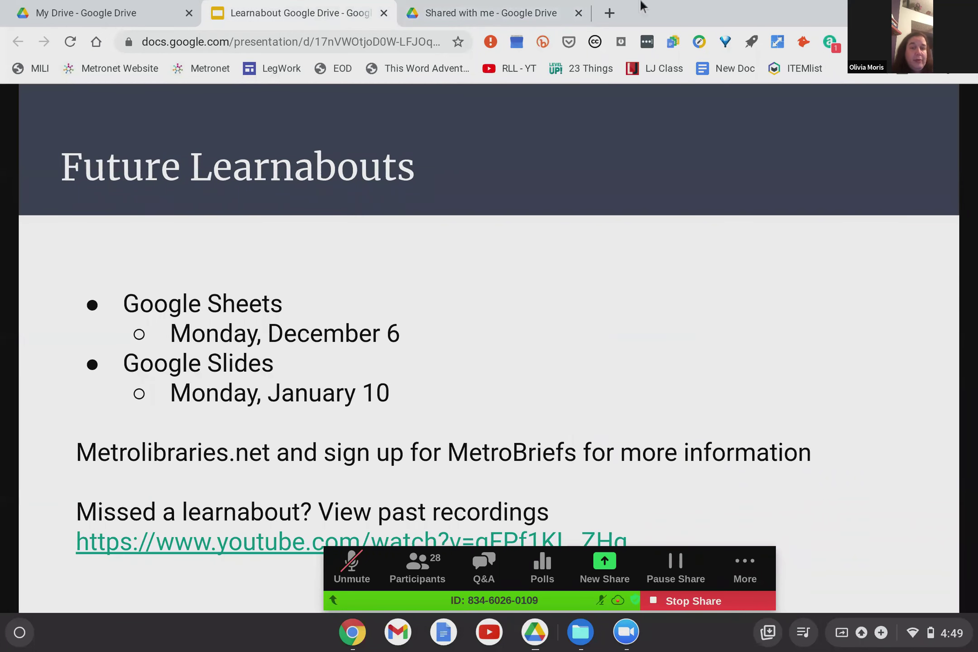
{"action": "left_click", "coordinate": [540, 16]}
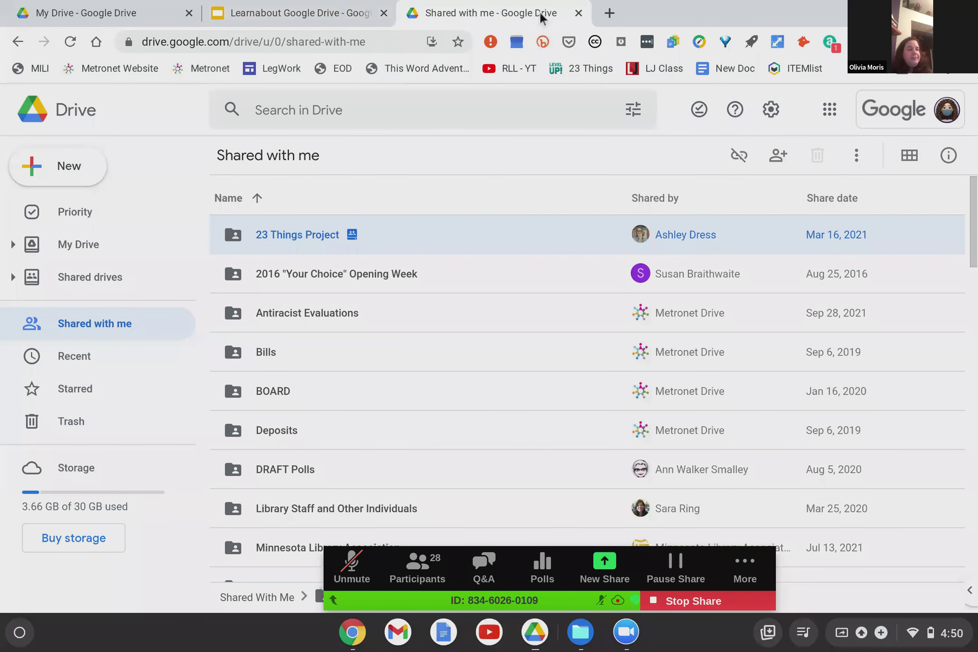
{"action": "left_click", "coordinate": [58, 121]}
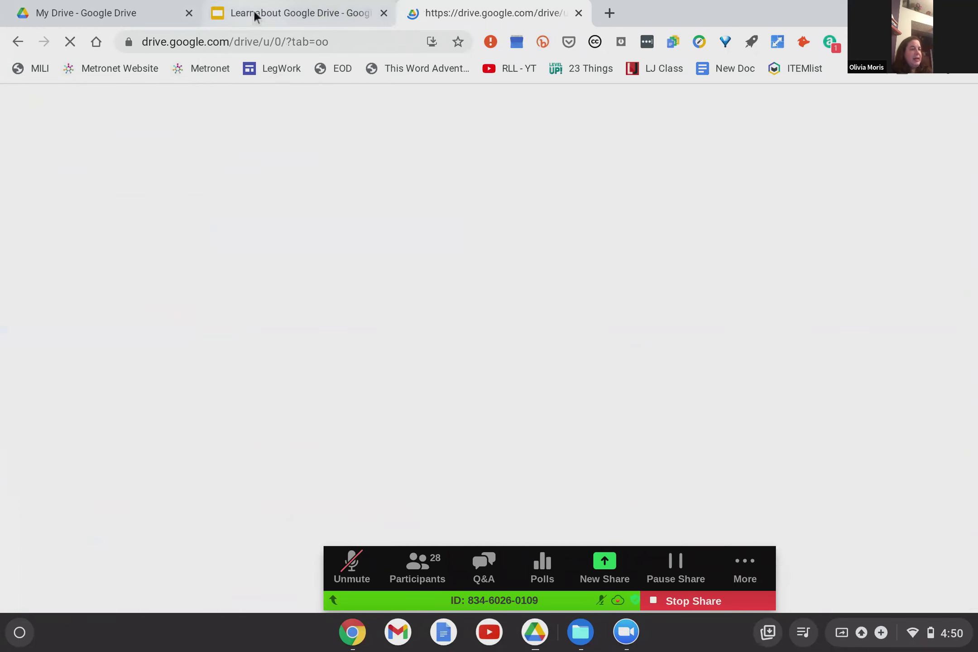
{"action": "left_click", "coordinate": [253, 13]}
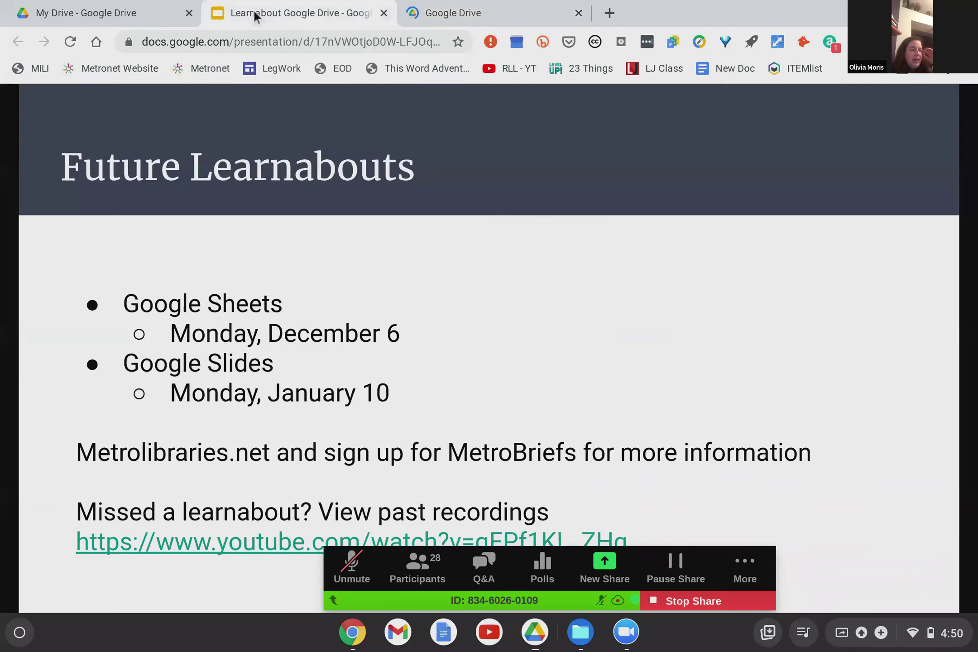
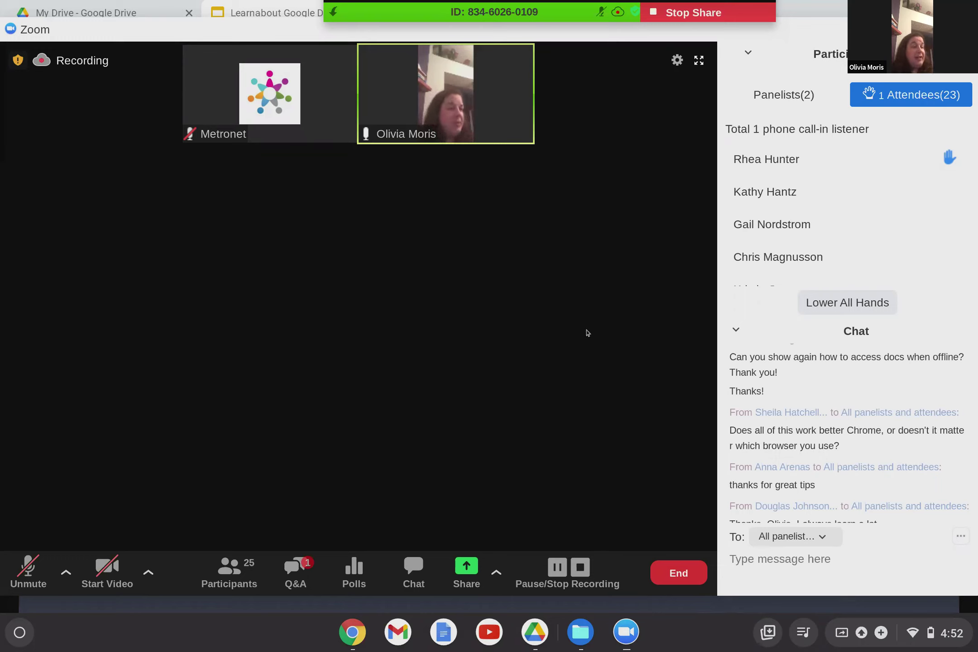
Send the link bit.ly/learnaboutdrive to all panelists and attendees in the webinar chat.
{"action": "scroll", "coordinate": [848, 421], "scroll_direction": "up", "scroll_amount": 15}
{"action": "scroll", "coordinate": [848, 421], "scroll_direction": "down", "scroll_amount": 15}
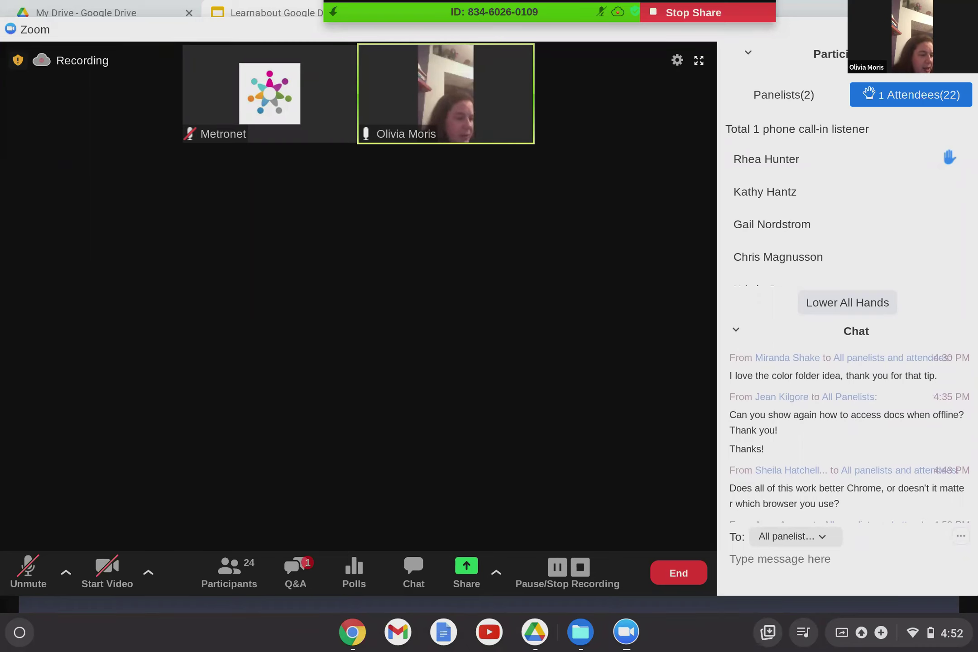
{"action": "scroll", "coordinate": [849, 433], "scroll_direction": "down", "scroll_amount": 5}
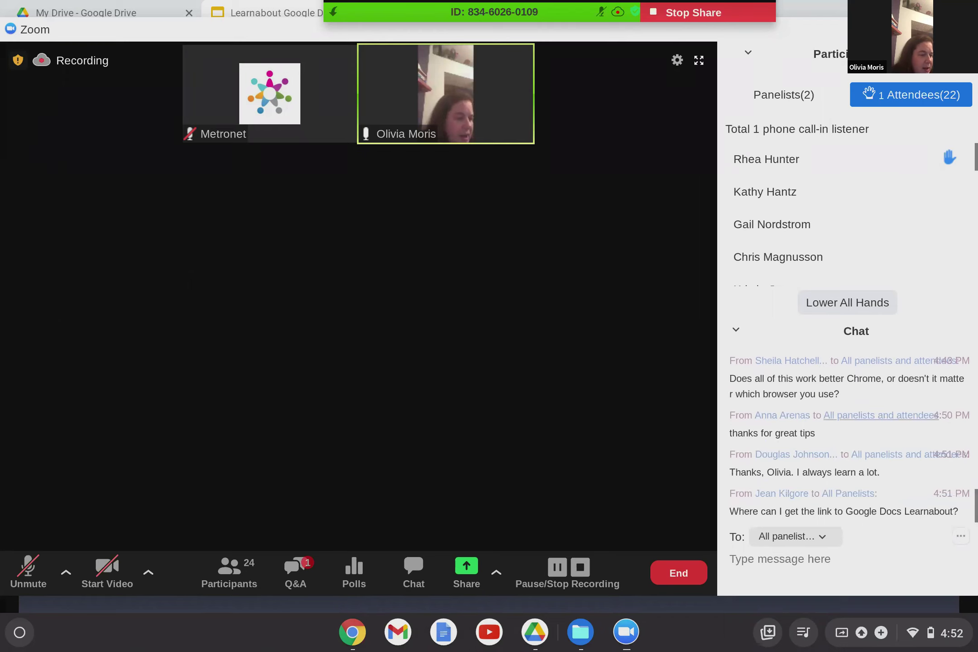
{"action": "left_click", "coordinate": [788, 558]}
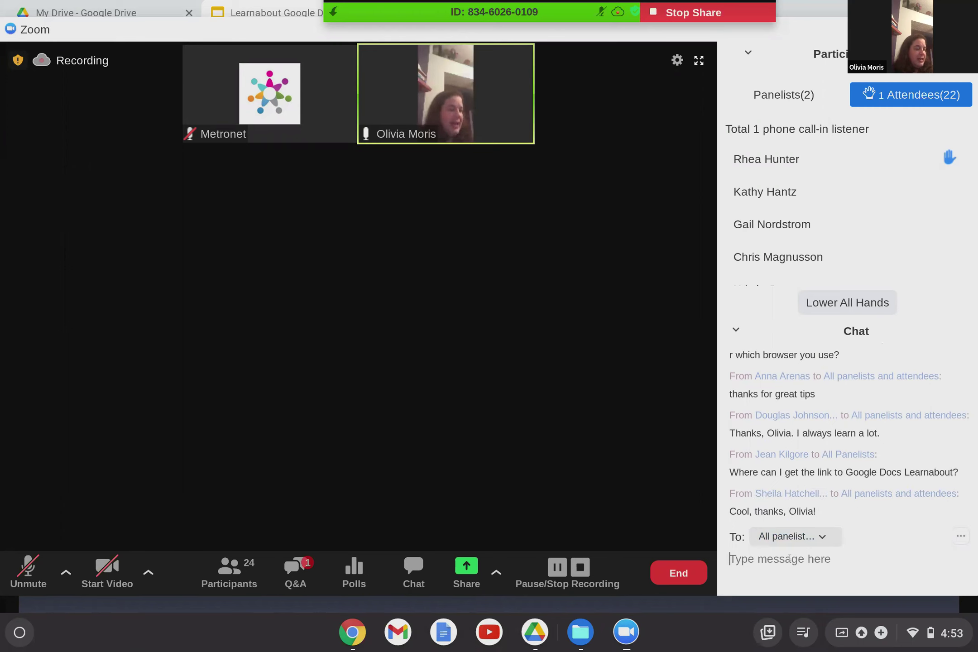
{"action": "type", "text": "bit.l"}
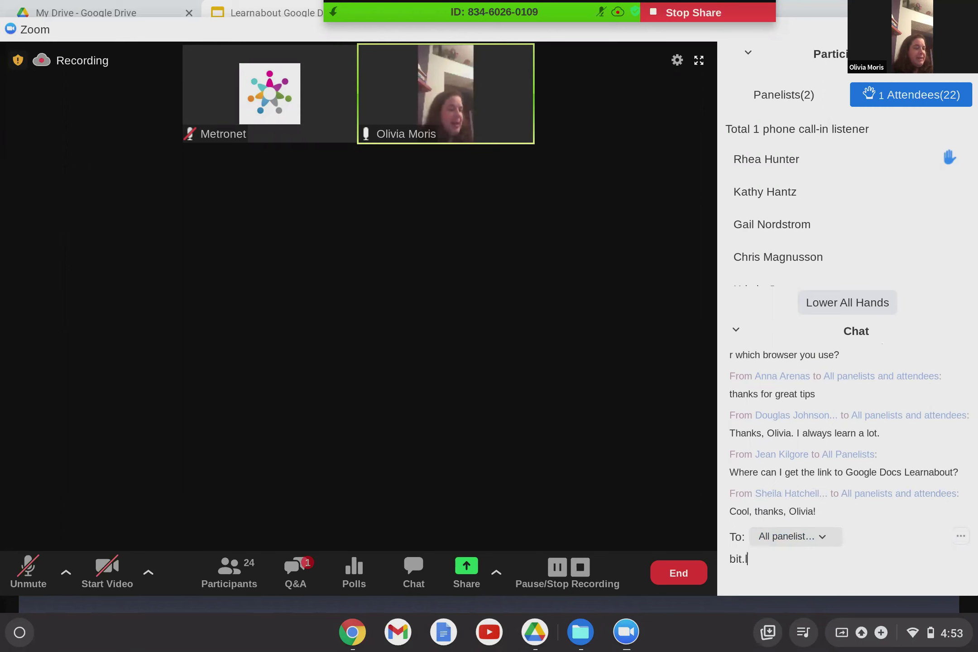
{"action": "type", "text": "y/learnaboutdrive"}
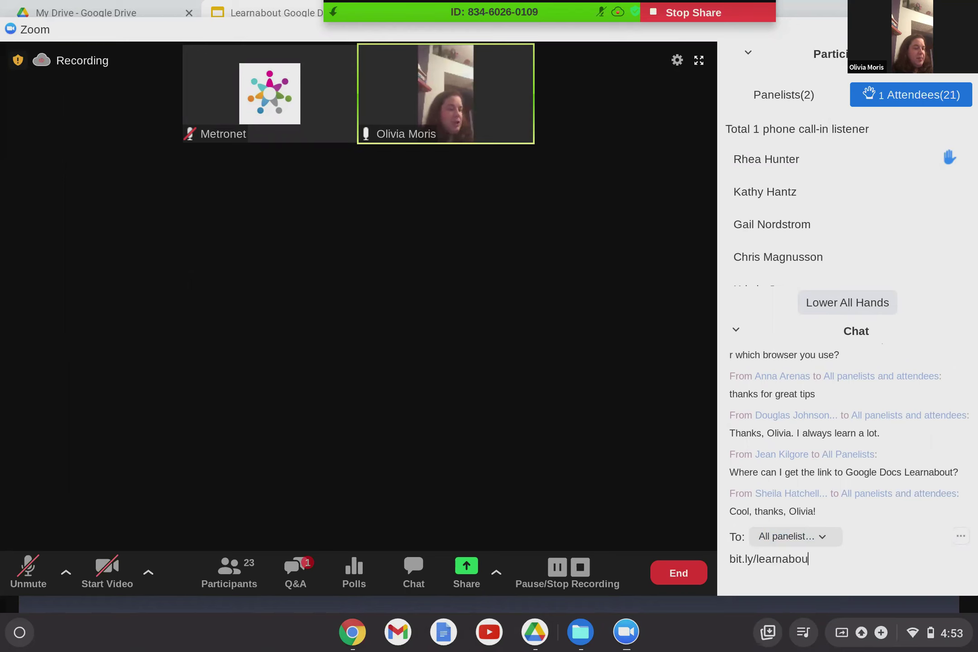
{"action": "key", "text": "Return"}
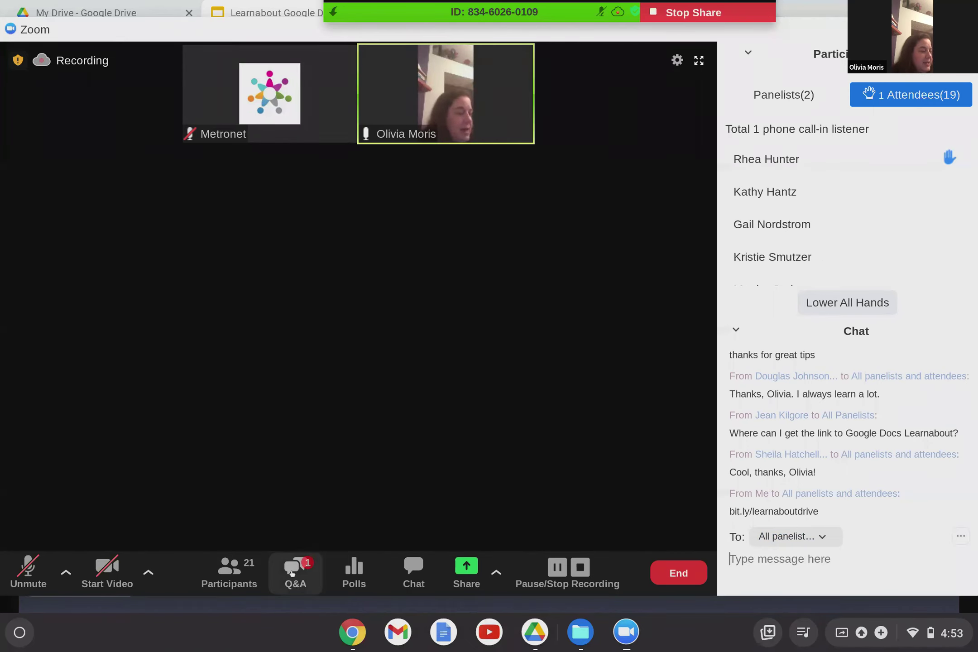
Set the attendee's Drive file-name search question to Answer Live and return to the Learnabout slides.
{"action": "left_click", "coordinate": [292, 573]}
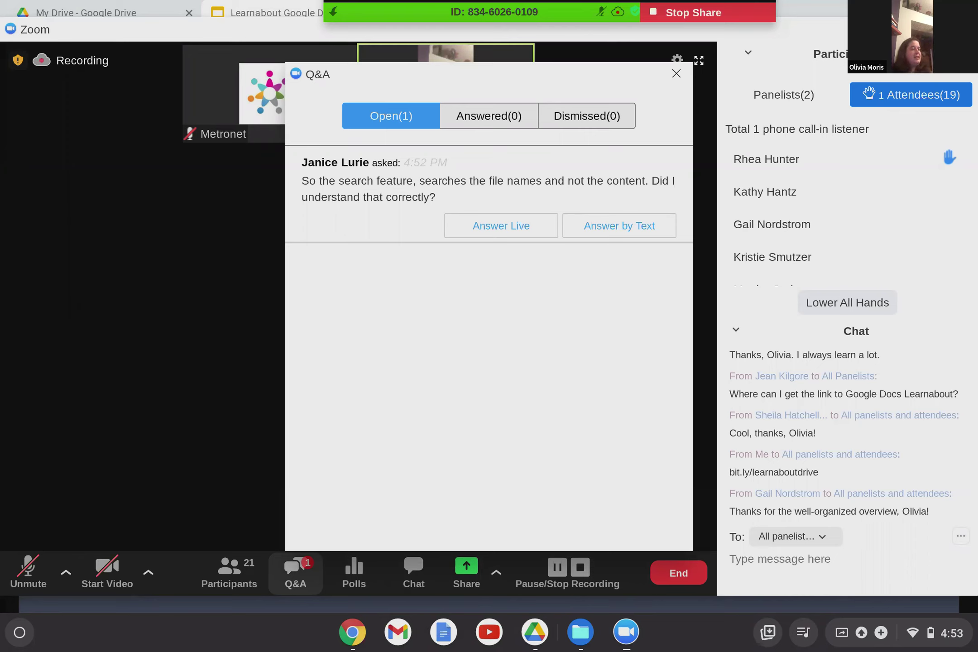
{"action": "mouse_move", "coordinate": [591, 172]}
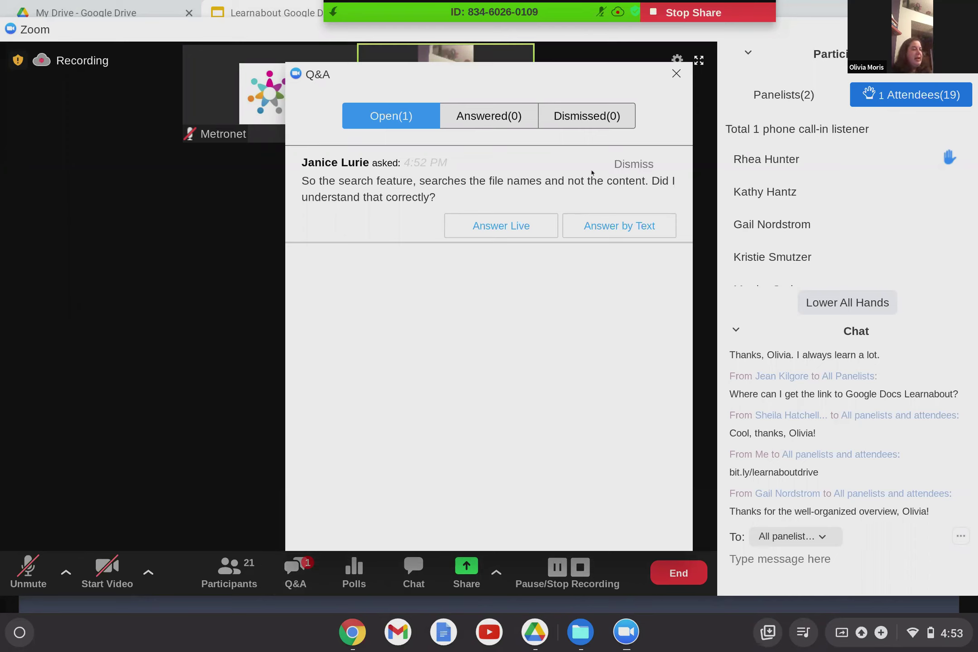
{"action": "left_click", "coordinate": [533, 227]}
{"action": "left_click", "coordinate": [676, 74]}
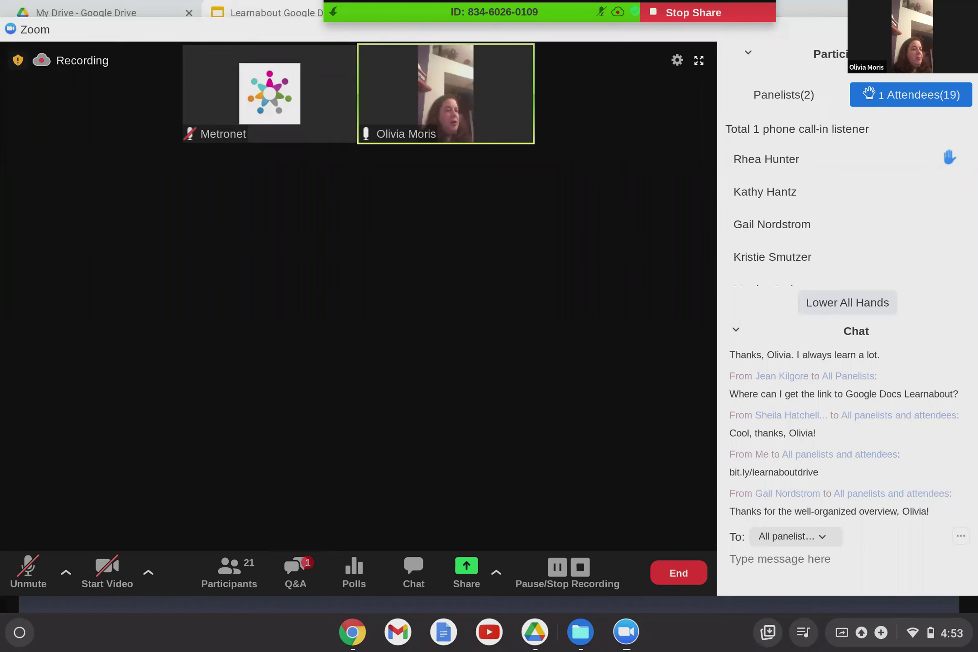
{"action": "left_click", "coordinate": [313, 13]}
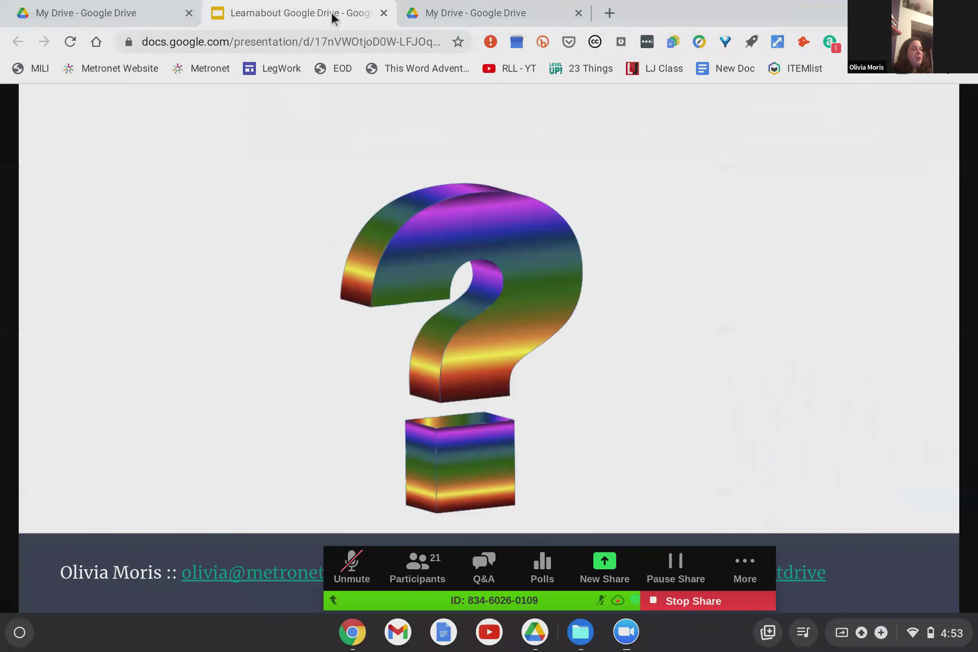
Open My Drive and show the advanced search options' Item name field for partial file names.
{"action": "left_click", "coordinate": [449, 14]}
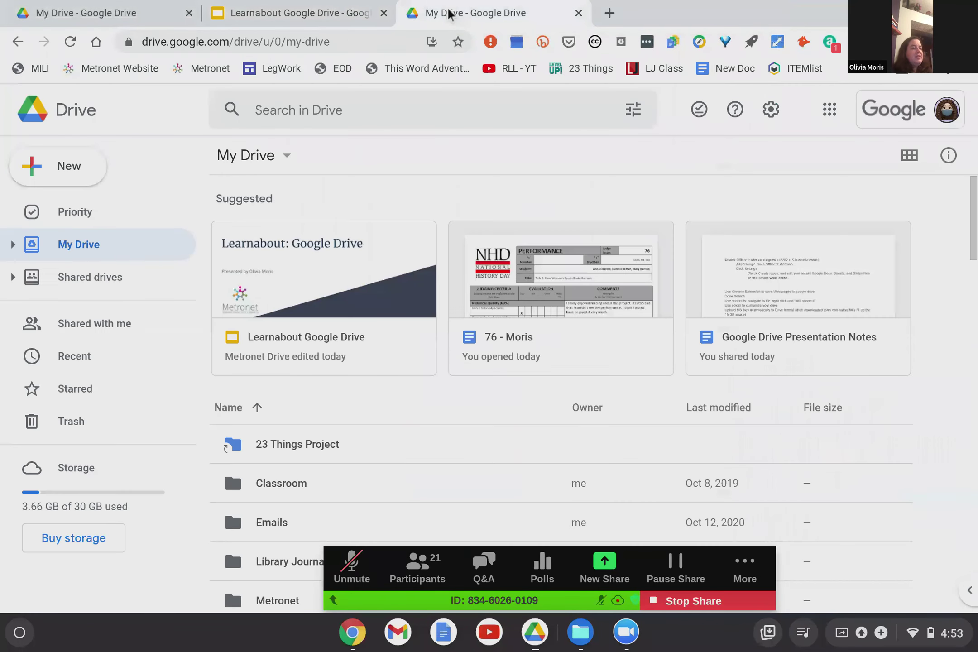
{"action": "left_click", "coordinate": [270, 104]}
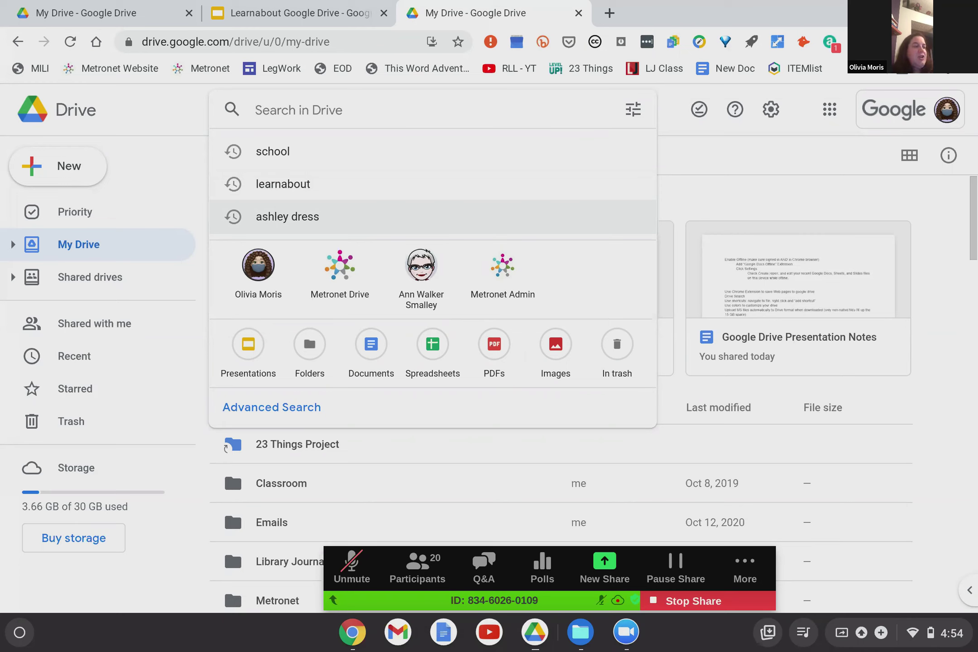
{"action": "left_click", "coordinate": [631, 108]}
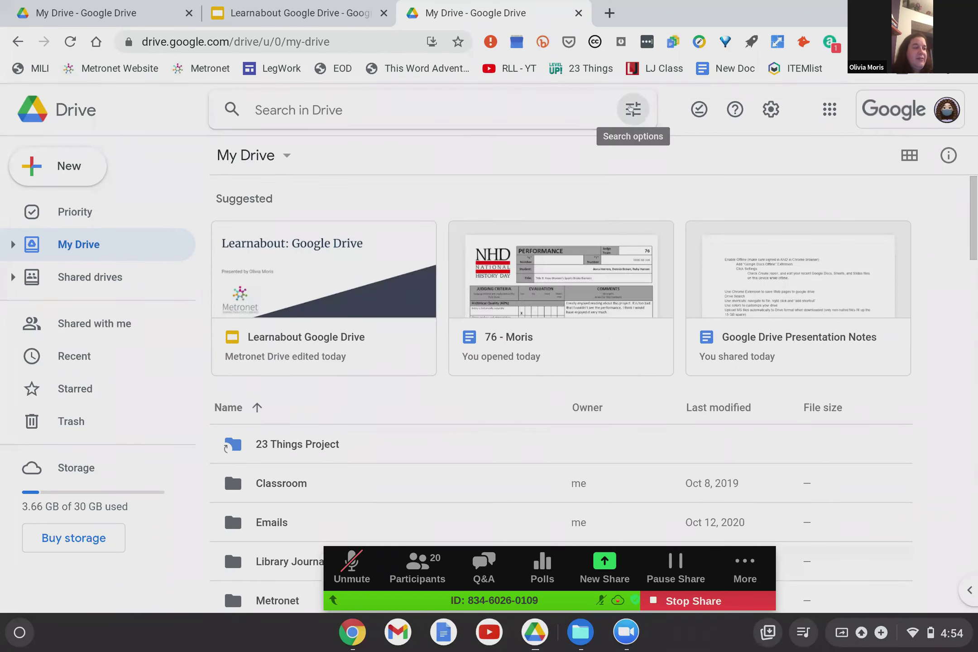
{"action": "left_click", "coordinate": [630, 108]}
{"action": "left_click", "coordinate": [439, 393]}
{"action": "left_click", "coordinate": [439, 409]}
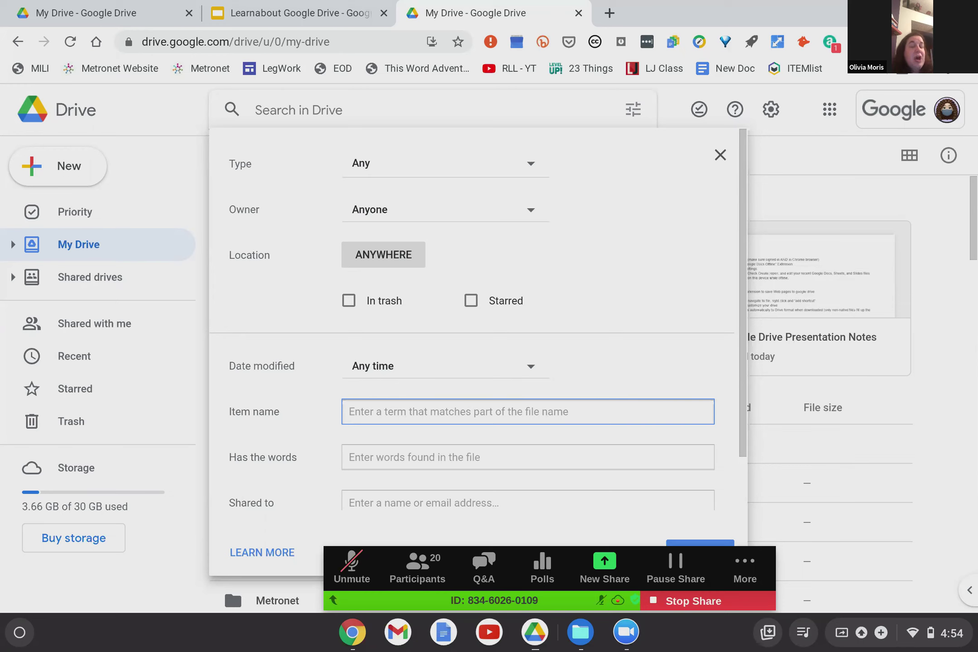
Close the search options and show Drive's recent searches and file-type suggestions.
{"action": "left_click", "coordinate": [325, 105]}
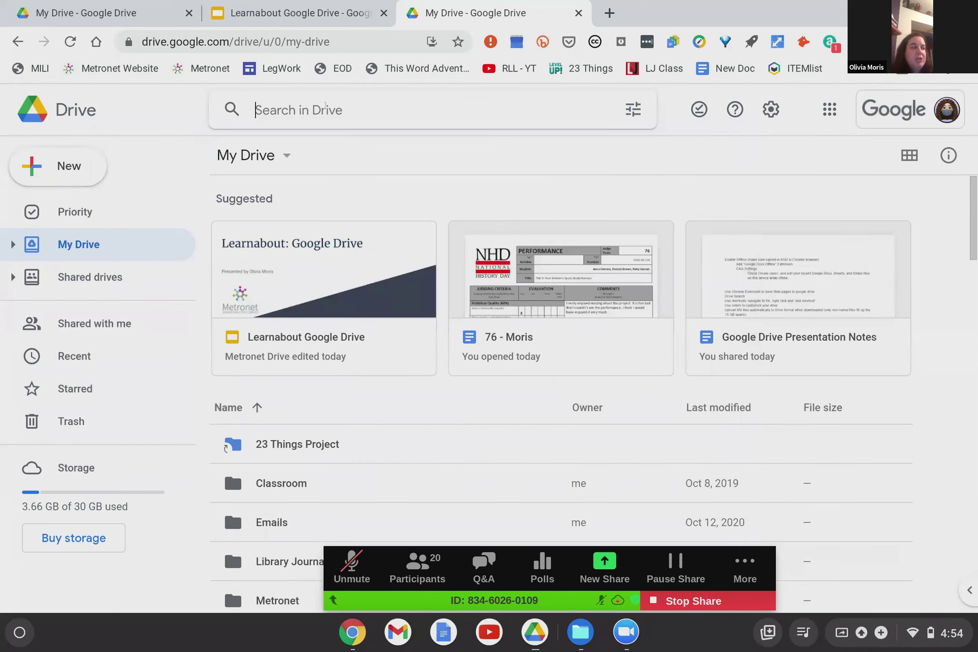
{"action": "left_click", "coordinate": [325, 105]}
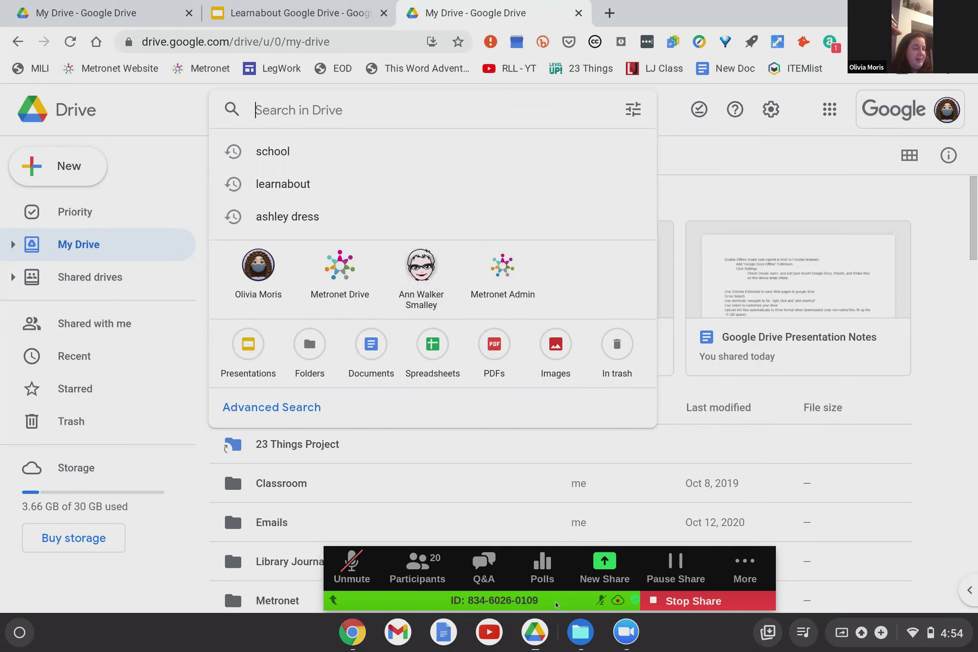
{"action": "left_click", "coordinate": [626, 631]}
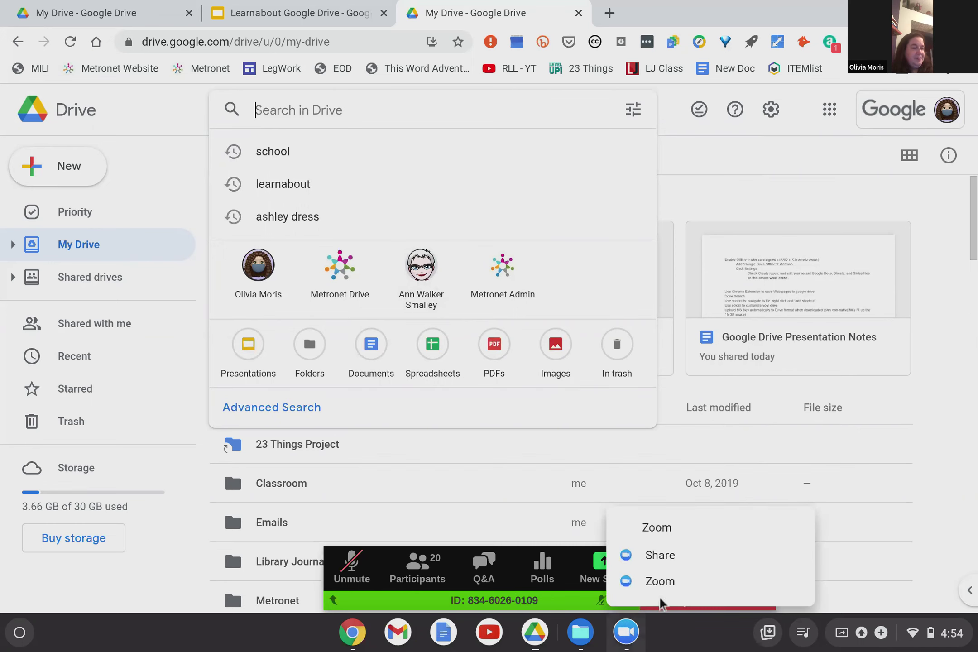
Mark the live-answered Drive search question as Done in Zoom's Q&A, leaving no open questions.
{"action": "left_click", "coordinate": [664, 585]}
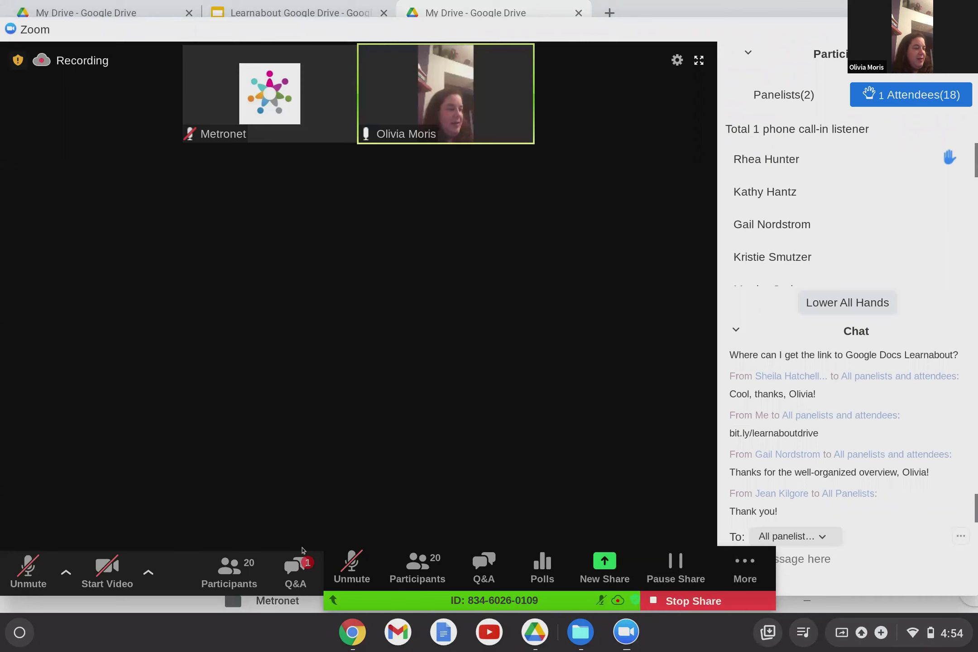
{"action": "left_click", "coordinate": [302, 573]}
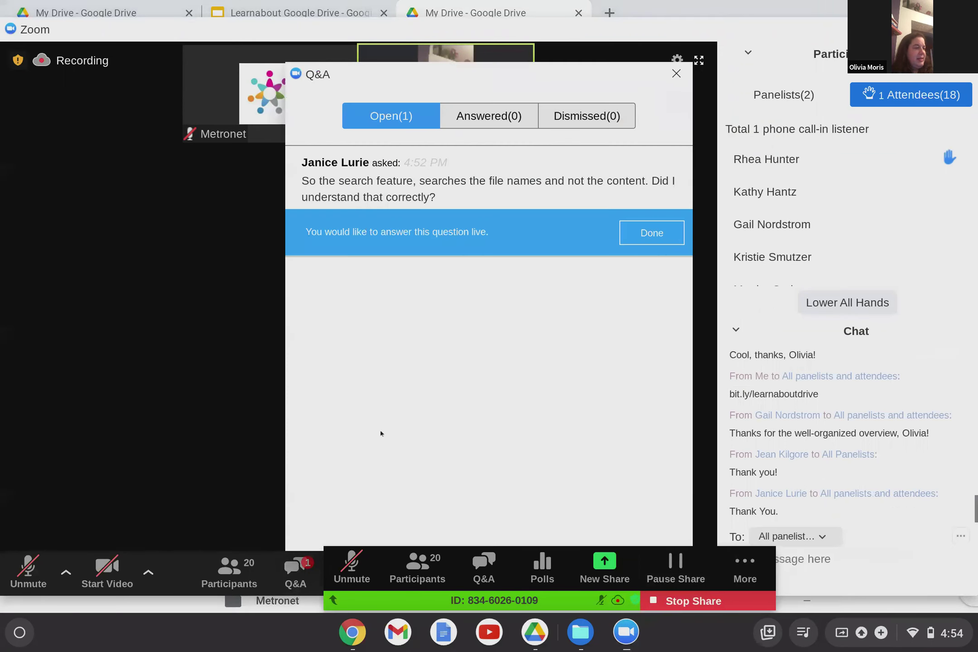
{"action": "left_click", "coordinate": [665, 231]}
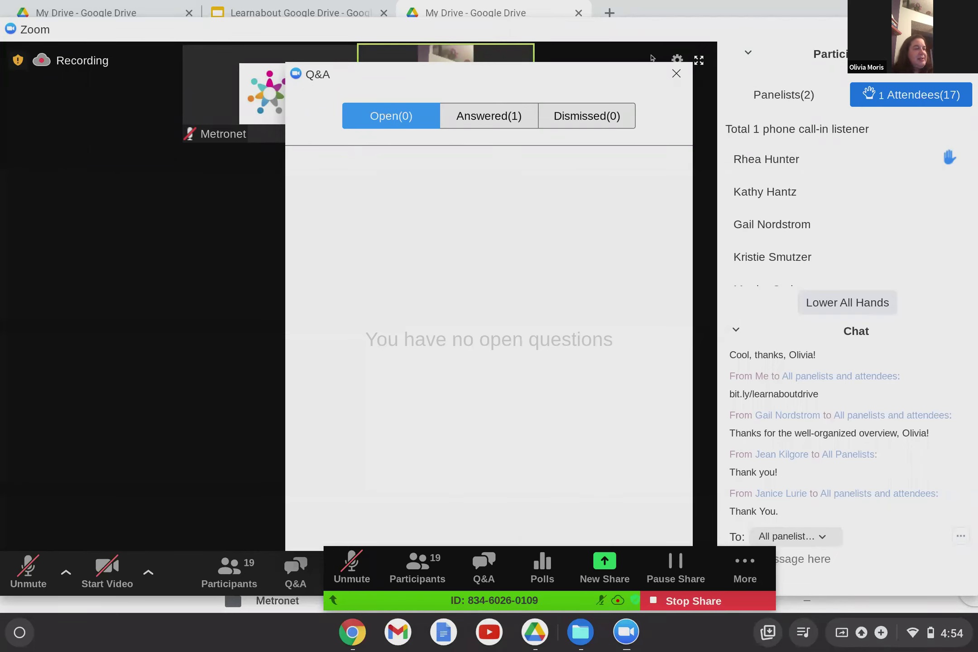
{"action": "left_click", "coordinate": [676, 73]}
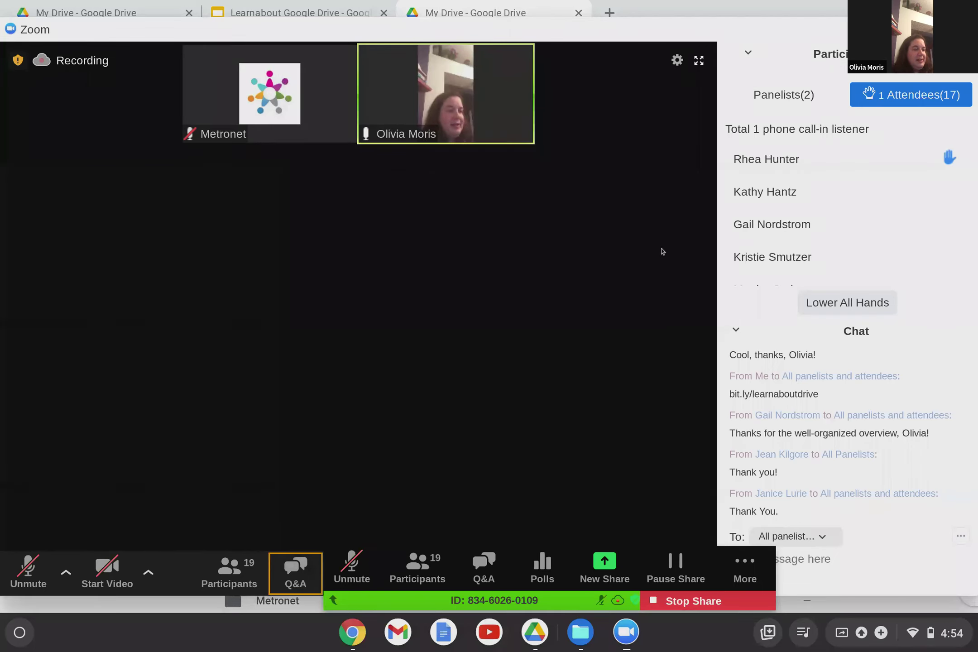